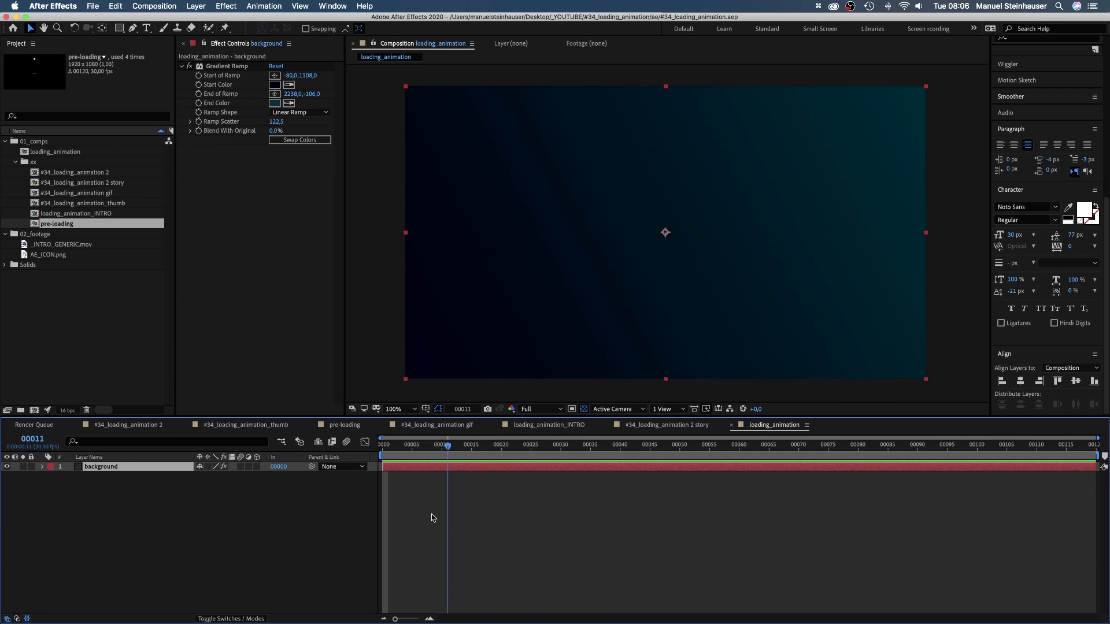
# Show the Title/Action Safe guides and draw a two-point line with the Pen tool.
pyautogui.click(427, 411)
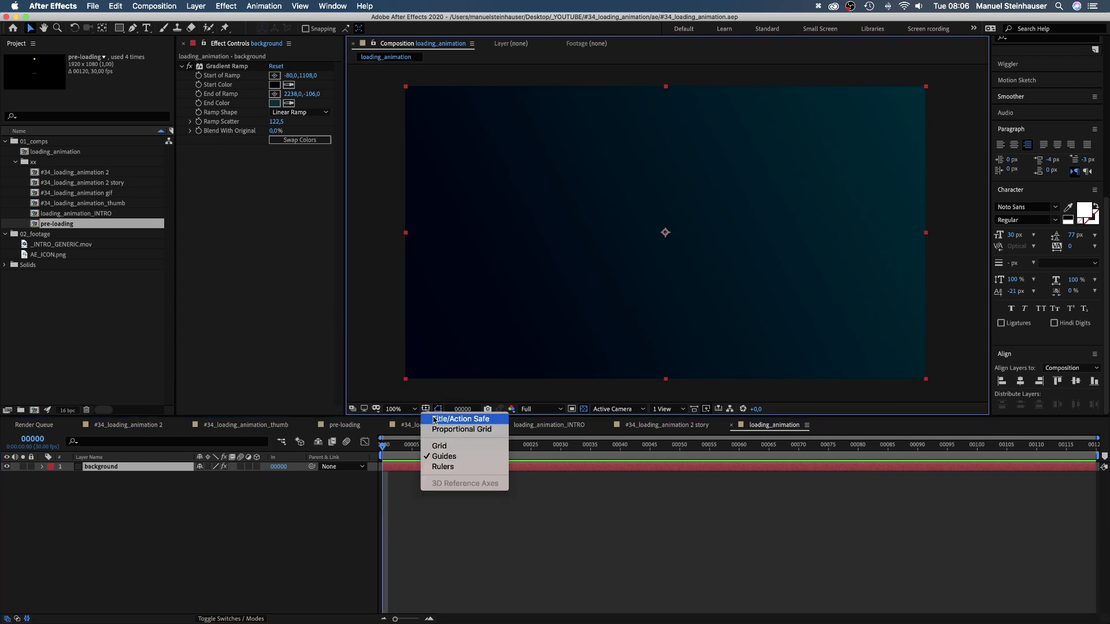
pyautogui.click(435, 421)
pyautogui.click(321, 500)
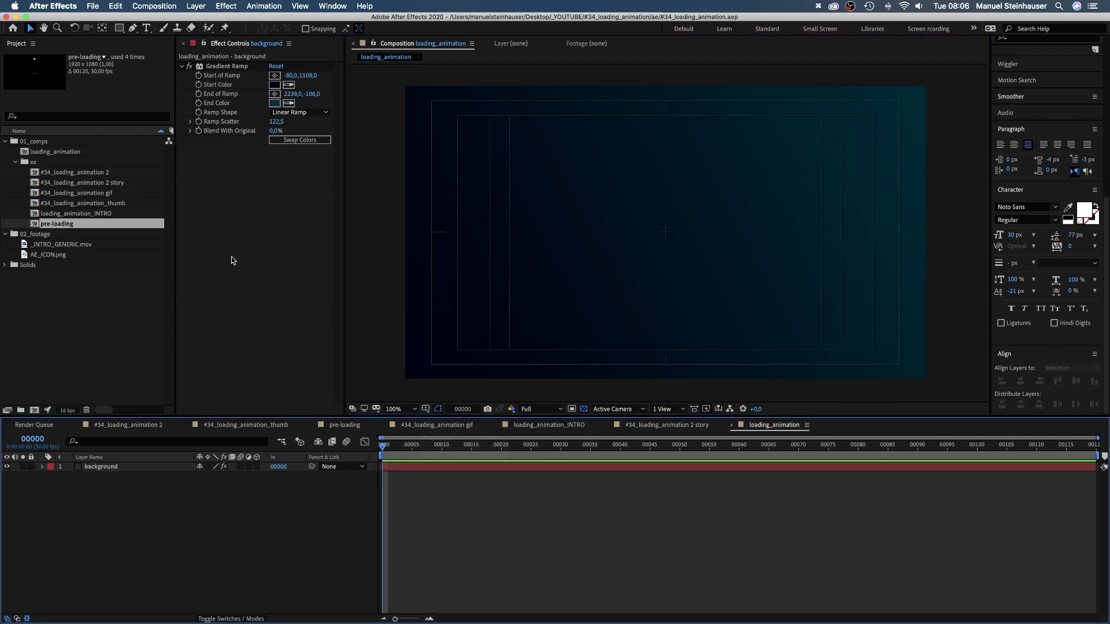
pyautogui.click(133, 29)
pyautogui.click(650, 253)
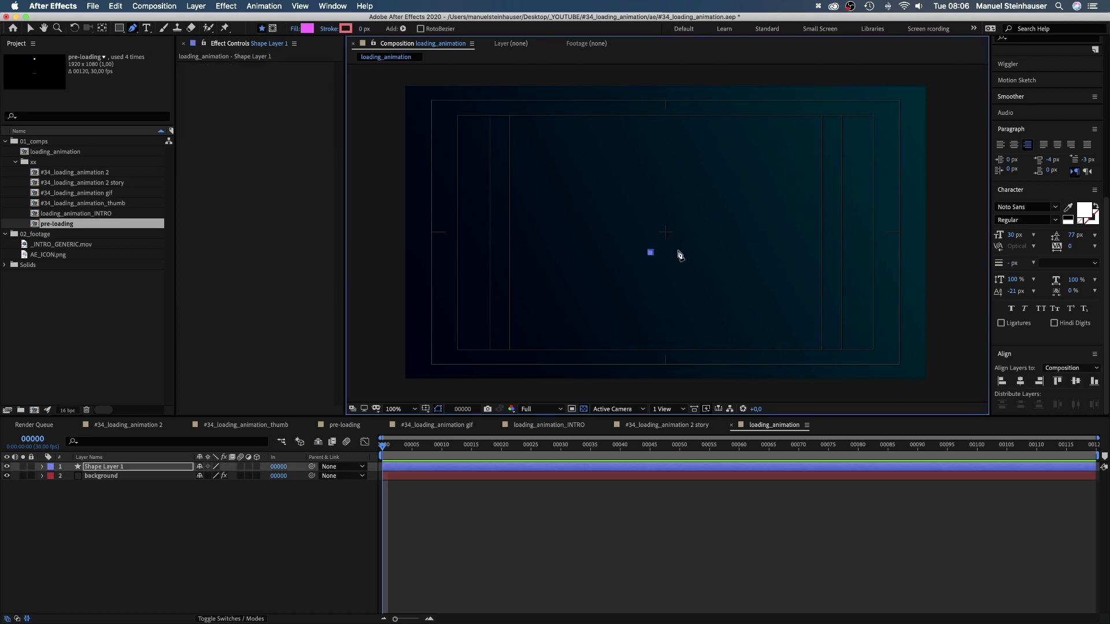
pyautogui.press('v')
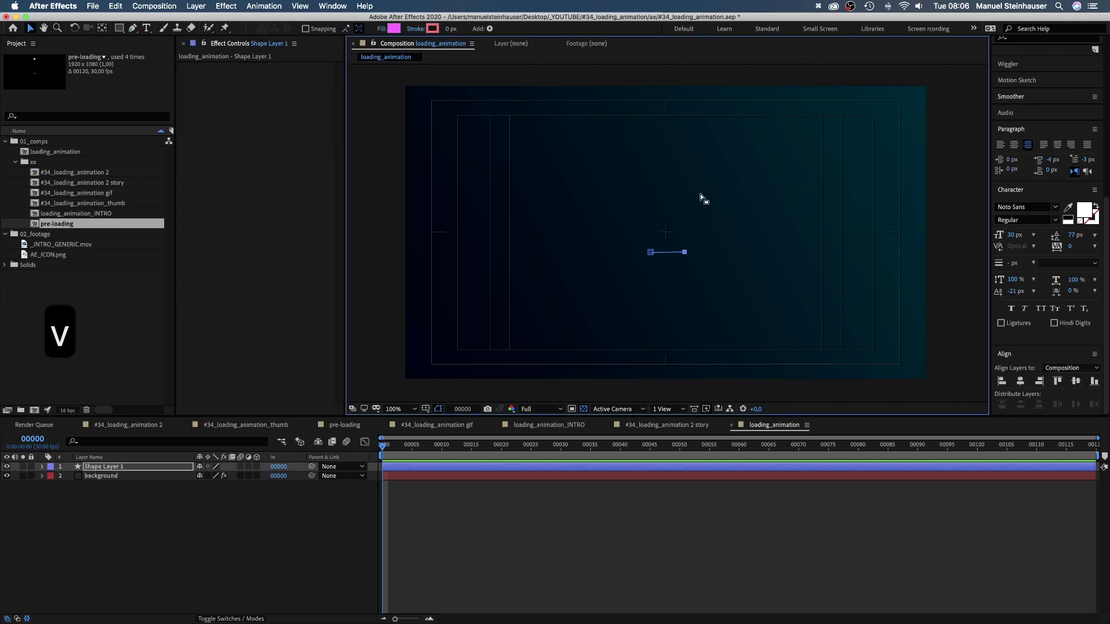
# Give the line no fill and a white 5 px stroke.
pyautogui.click(381, 30)
pyautogui.click(396, 211)
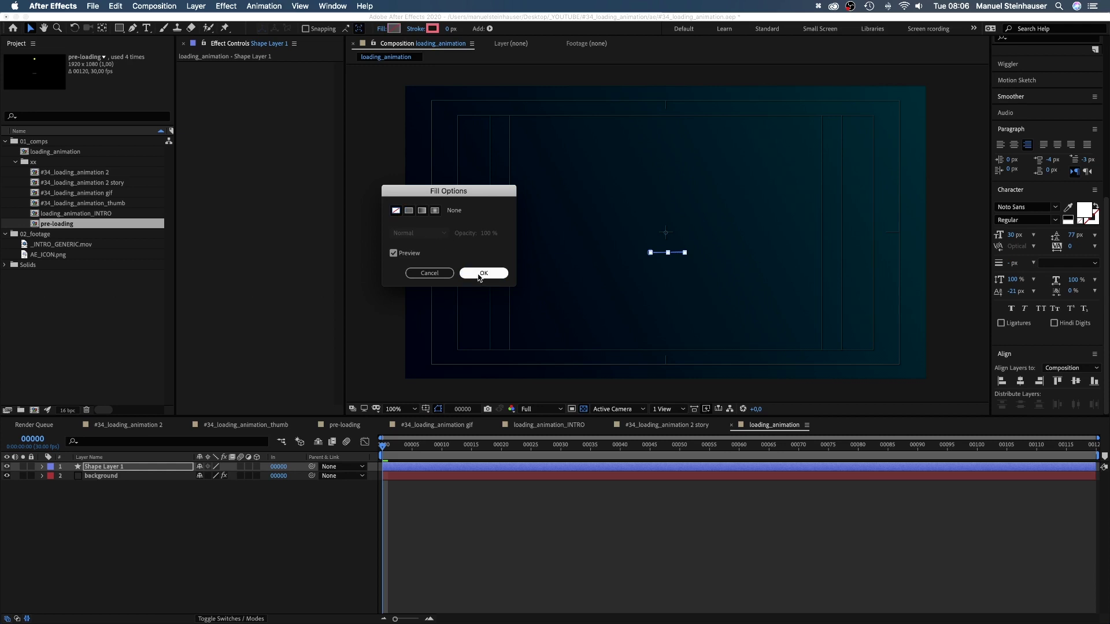
pyautogui.click(484, 272)
pyautogui.click(432, 29)
pyautogui.click(152, 398)
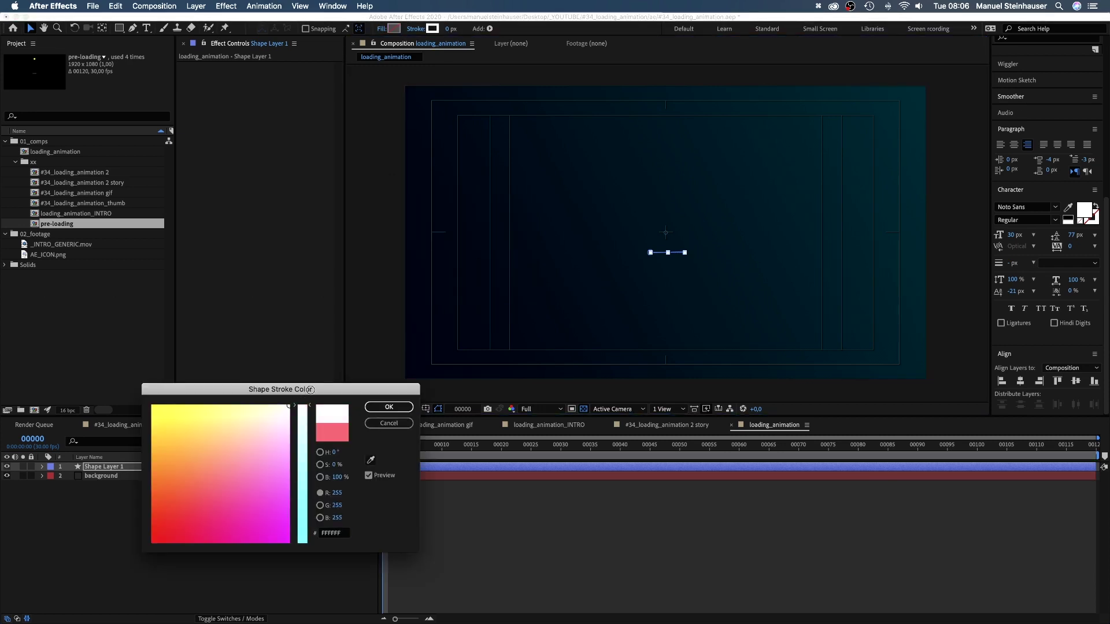
pyautogui.click(384, 403)
pyautogui.write('5')
pyautogui.press('Return')
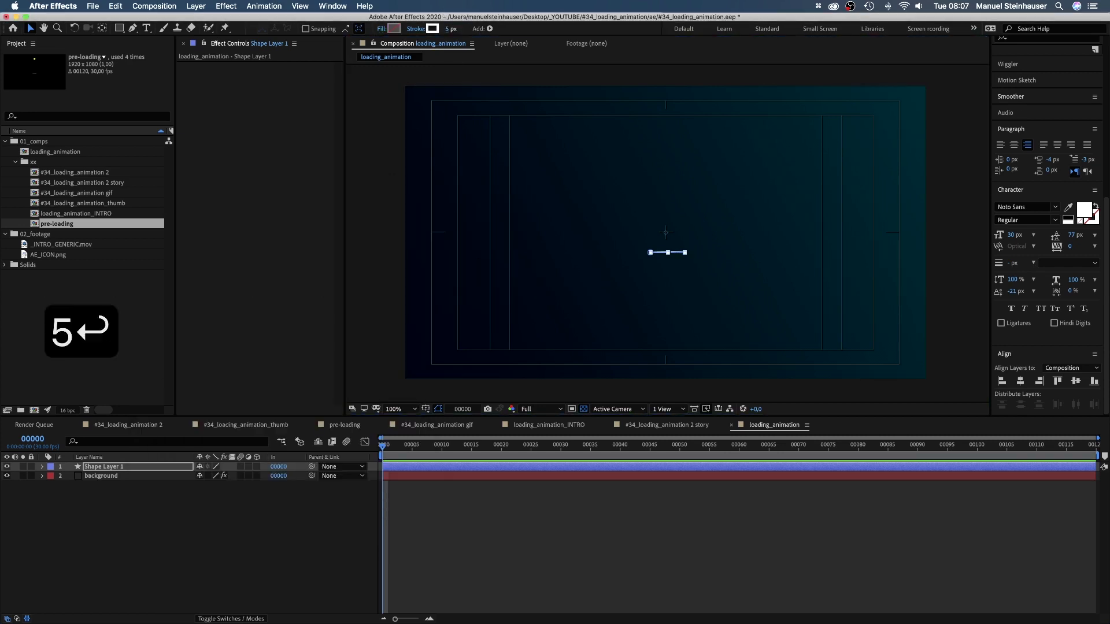
# Rename the new shape layer to 'line'.
pyautogui.click(100, 467)
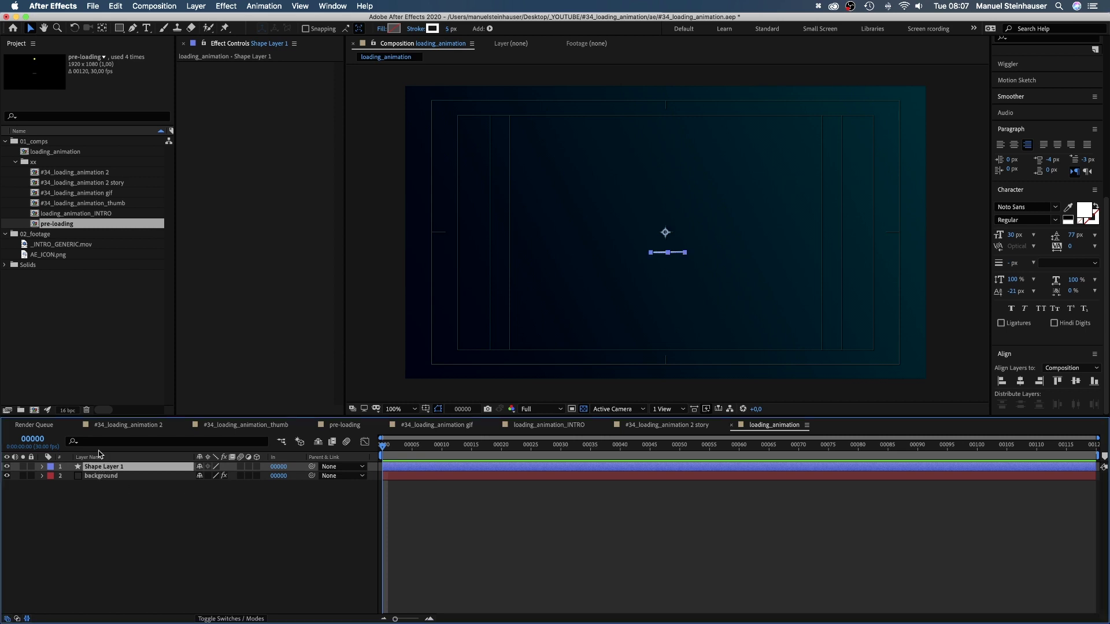
pyautogui.press('Return')
pyautogui.write('line')
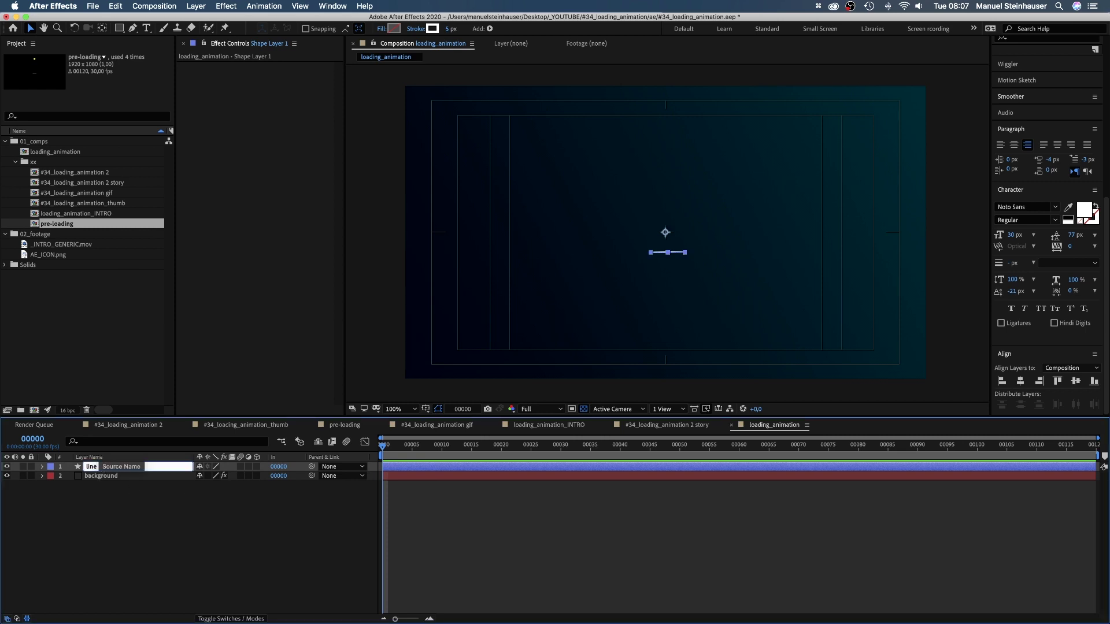
pyautogui.press('Return')
# Add a composition-sized ellipse layer with a yellow FFFF00 fill.
pyautogui.moveTo(119, 27); pyautogui.dragTo(128, 36)
pyautogui.doubleClick(120, 29)
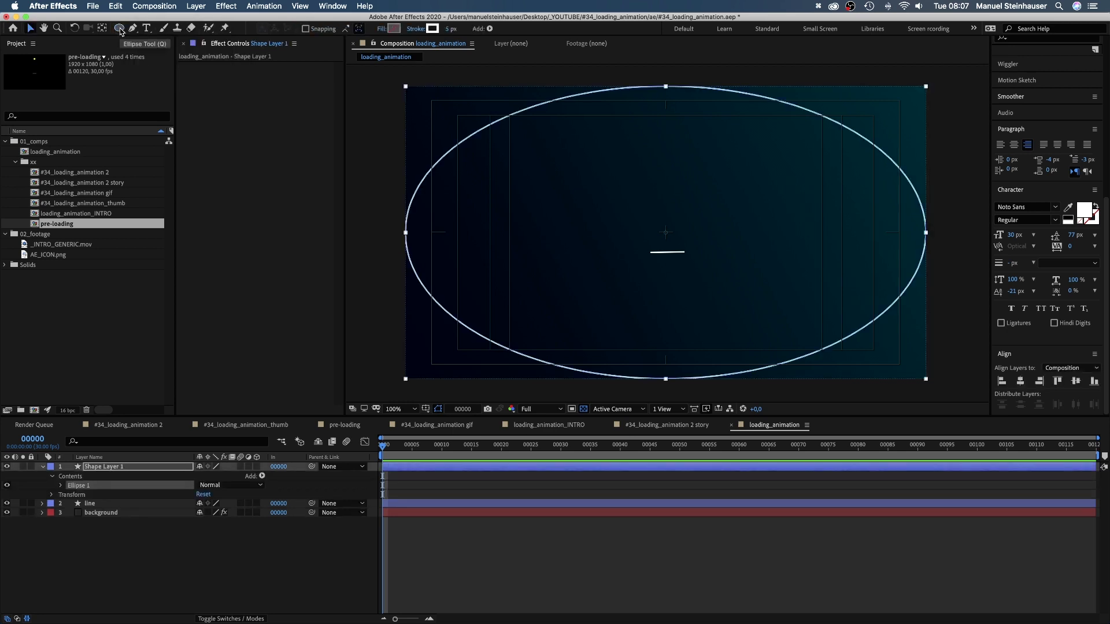
pyautogui.click(394, 28)
pyautogui.moveTo(215, 444); pyautogui.dragTo(138, 383)
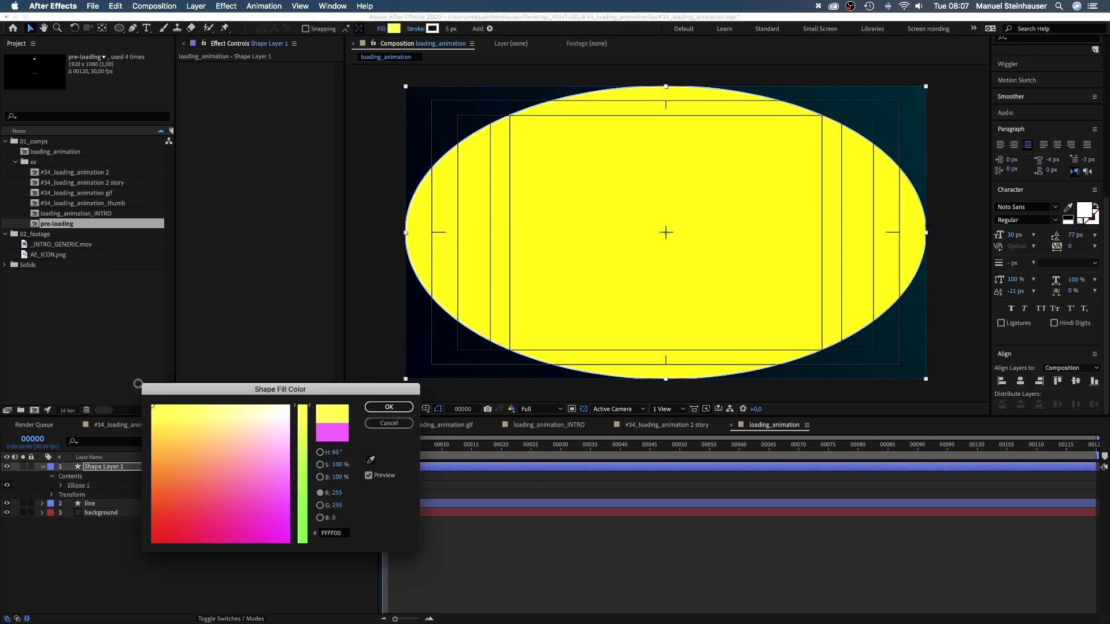
pyautogui.click(387, 407)
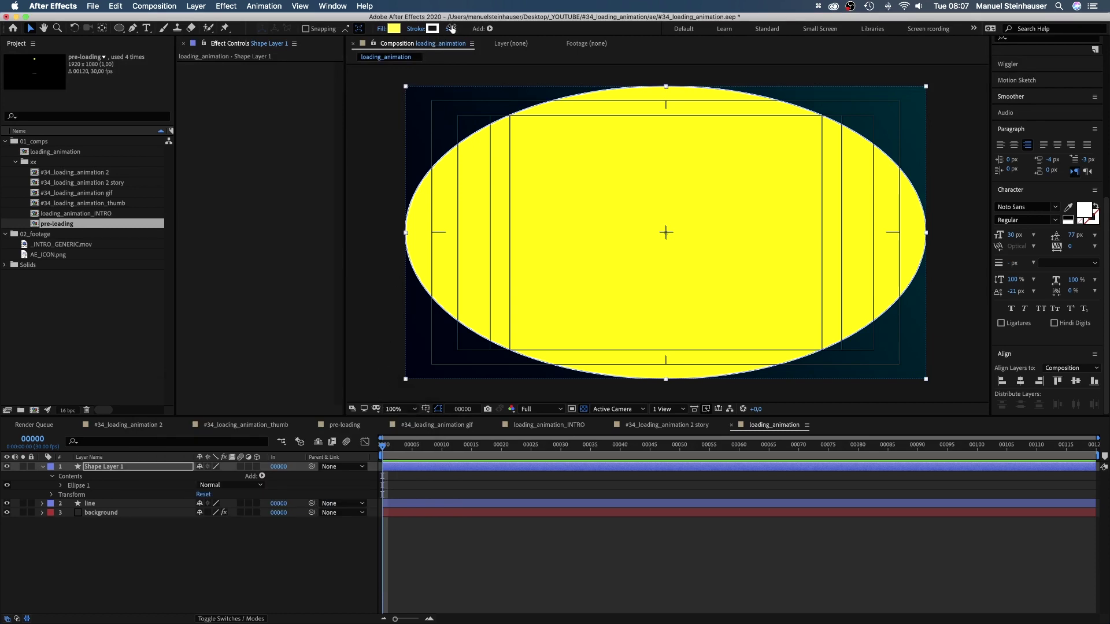
# Set the Ellipse Path 1 size to 30×30 and rename the layer 'ball'.
pyautogui.click(61, 486)
pyautogui.click(70, 495)
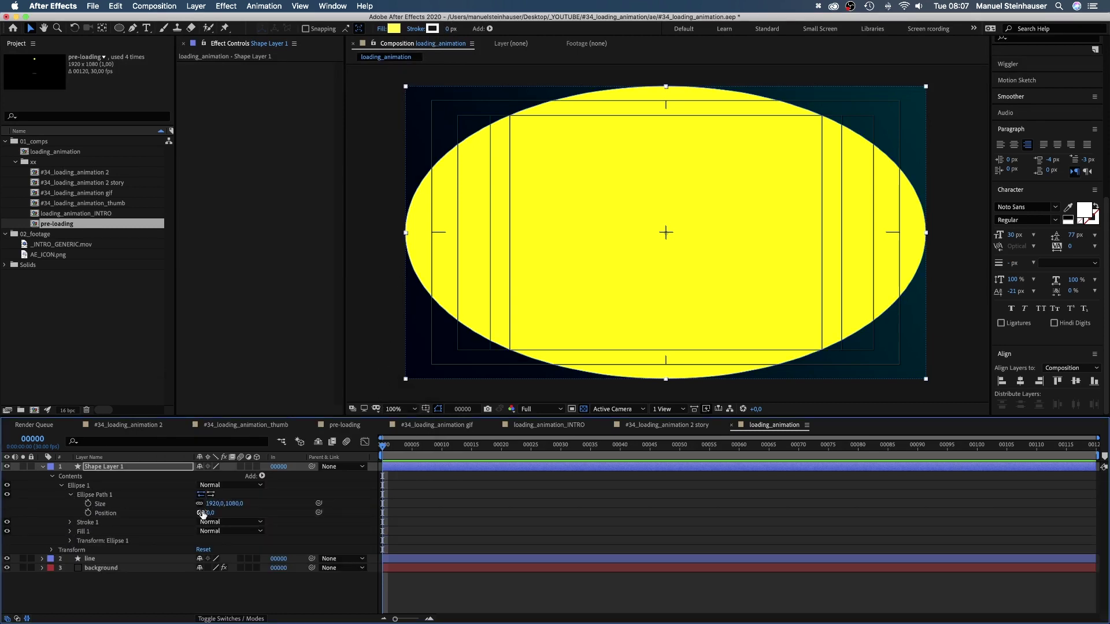
pyautogui.write('30')
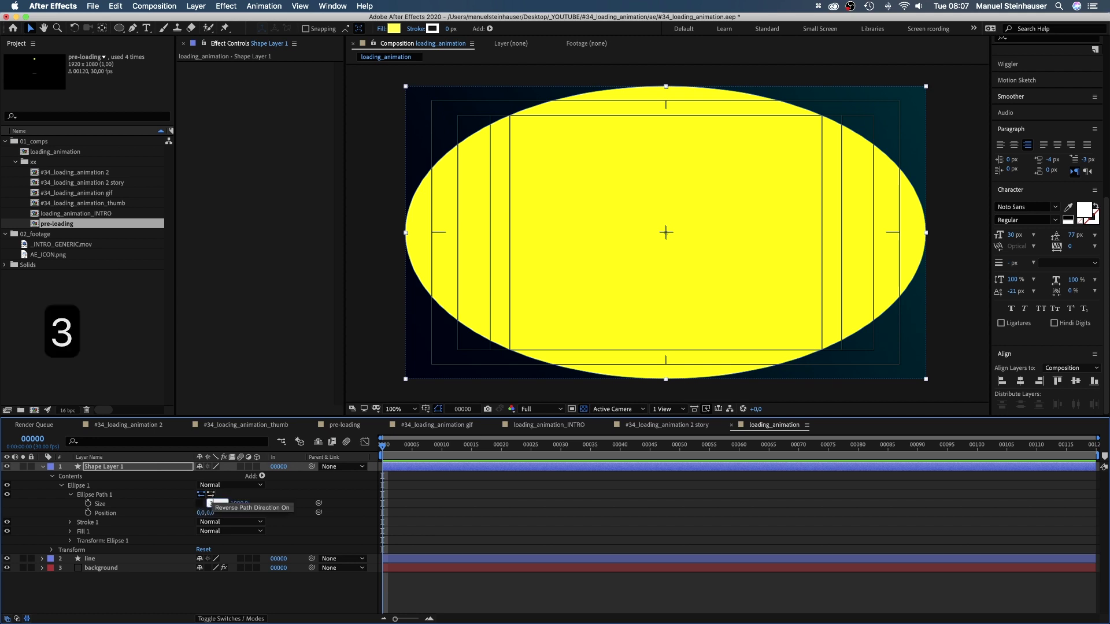
pyautogui.press('Tab')
pyautogui.write('30')
pyautogui.press('Return')
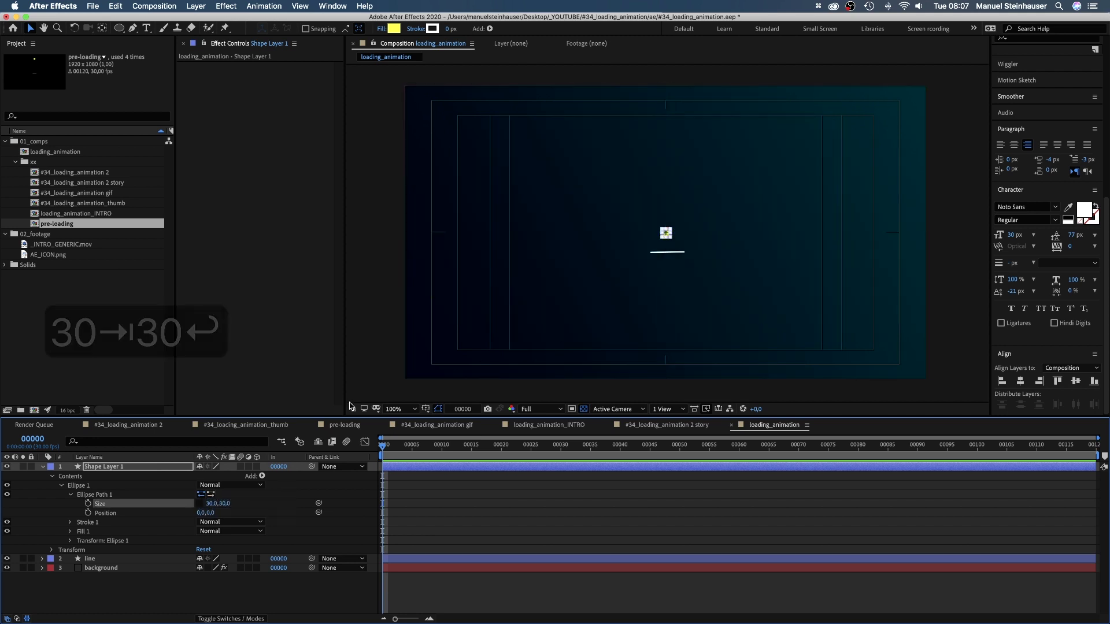
pyautogui.click(114, 468)
pyautogui.press('Return')
pyautogui.write('ball')
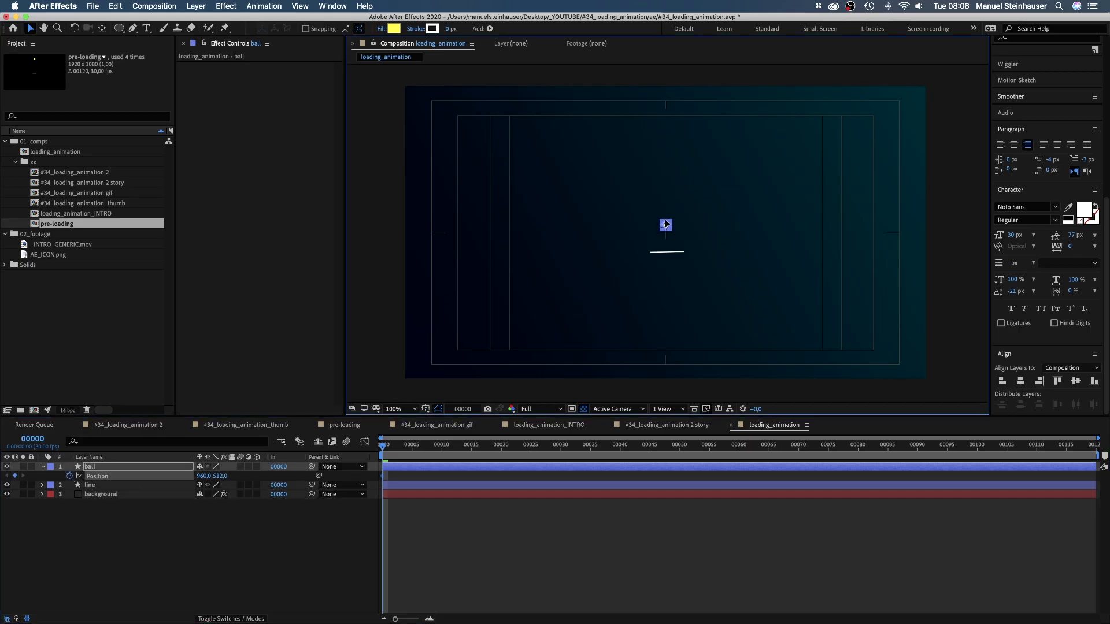
# Keyframe the ball's Position near the frame top at frame 0 and on the line at frame 15.
pyautogui.moveTo(665, 127); pyautogui.dragTo(665, 127)
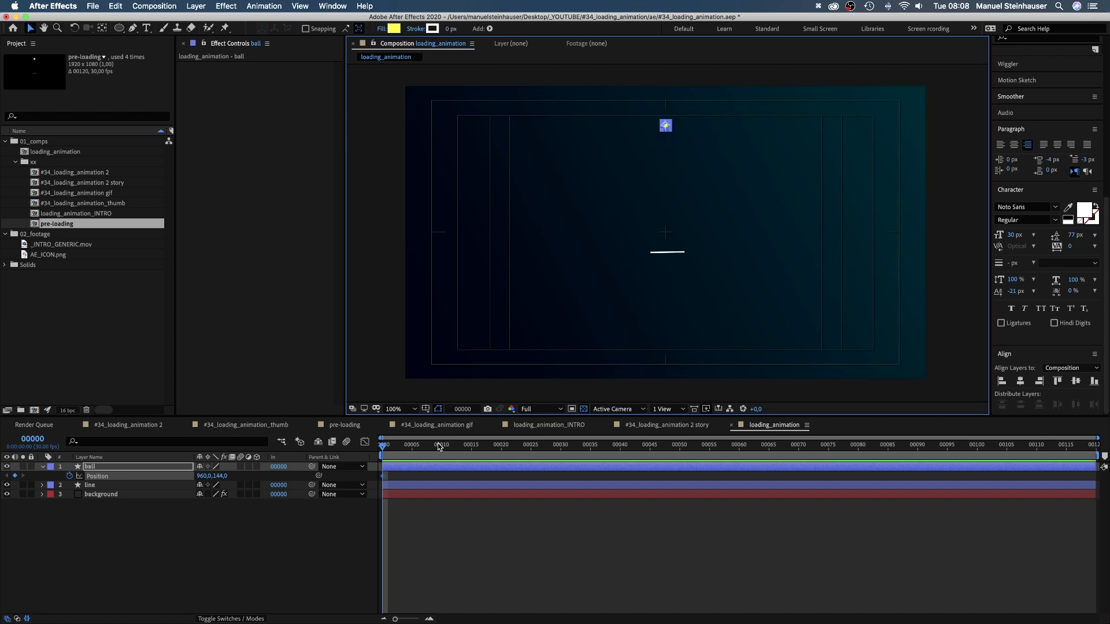
pyautogui.moveTo(439, 446); pyautogui.dragTo(469, 453)
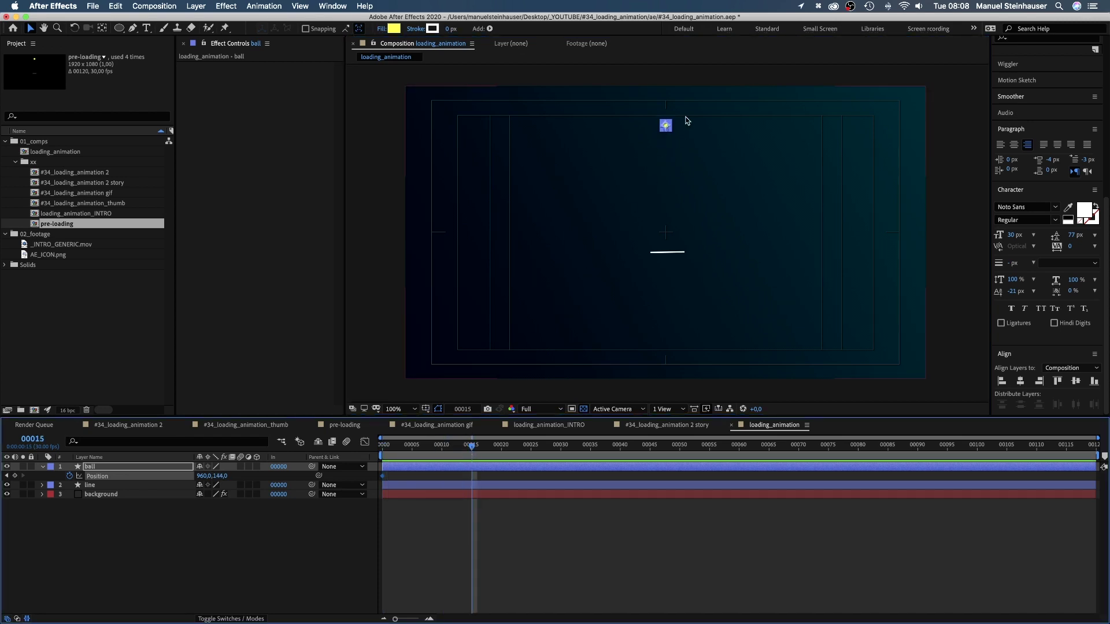
pyautogui.moveTo(667, 128); pyautogui.dragTo(667, 131)
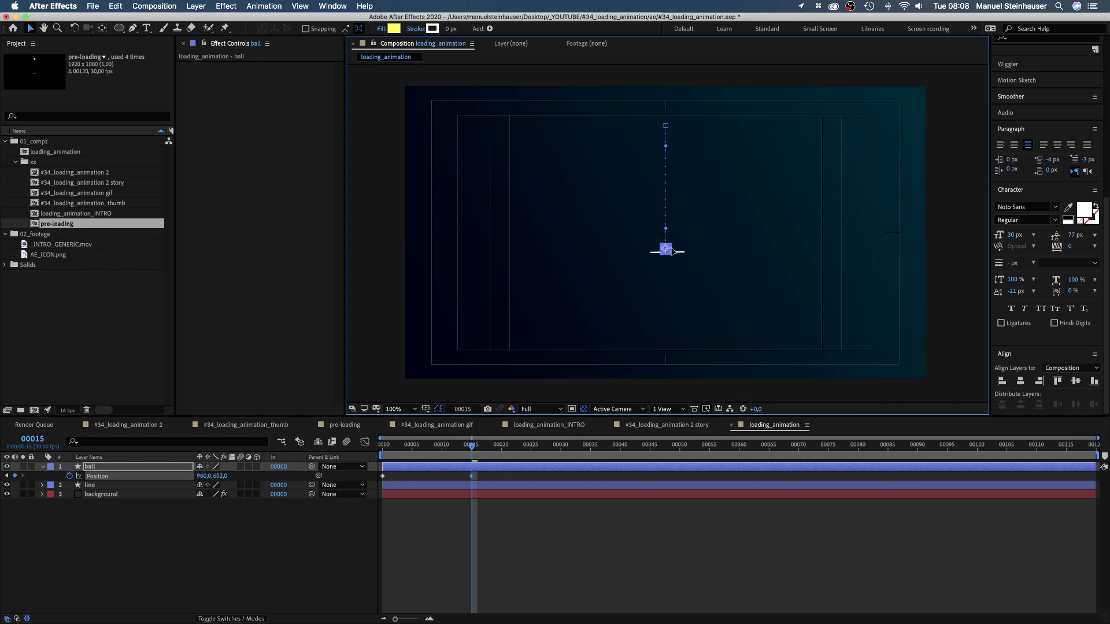
pyautogui.click(398, 409)
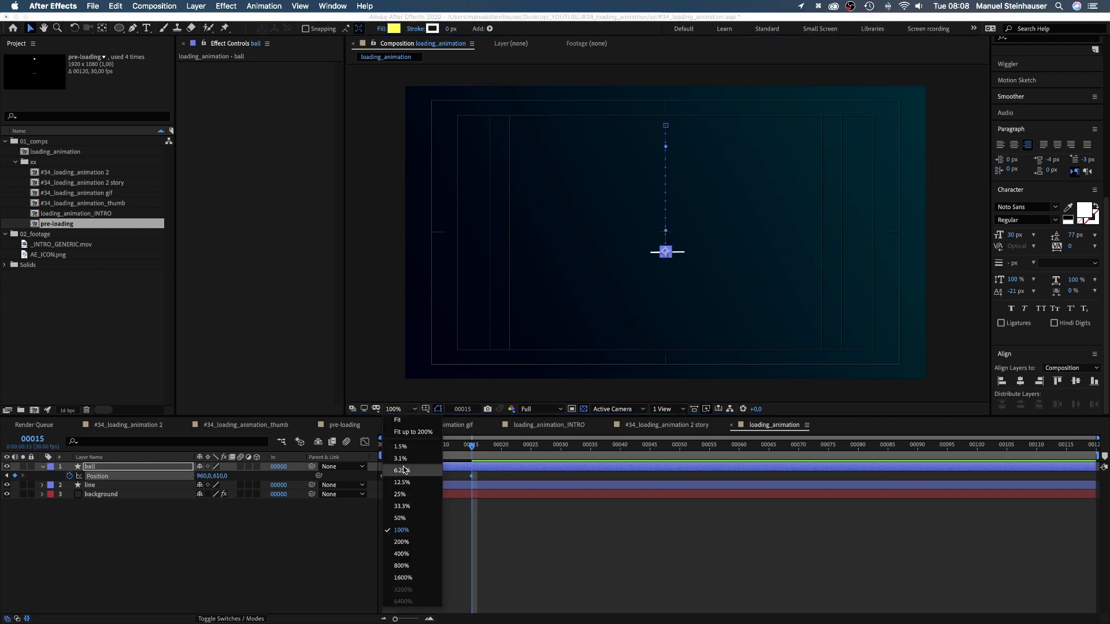
pyautogui.click(404, 545)
pyautogui.press('space')
pyautogui.moveTo(547, 314); pyautogui.dragTo(526, 354)
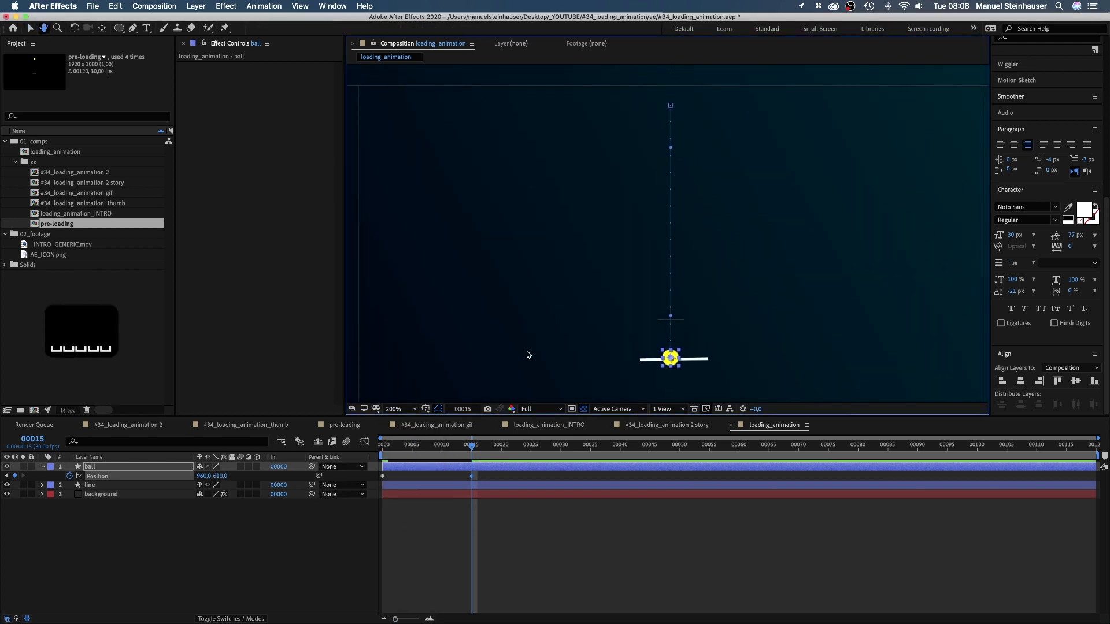
# Copy and paste the Position keyframes to repeat the bounce at frames 30, 60 and 90.
pyautogui.moveTo(477, 447); pyautogui.dragTo(566, 460)
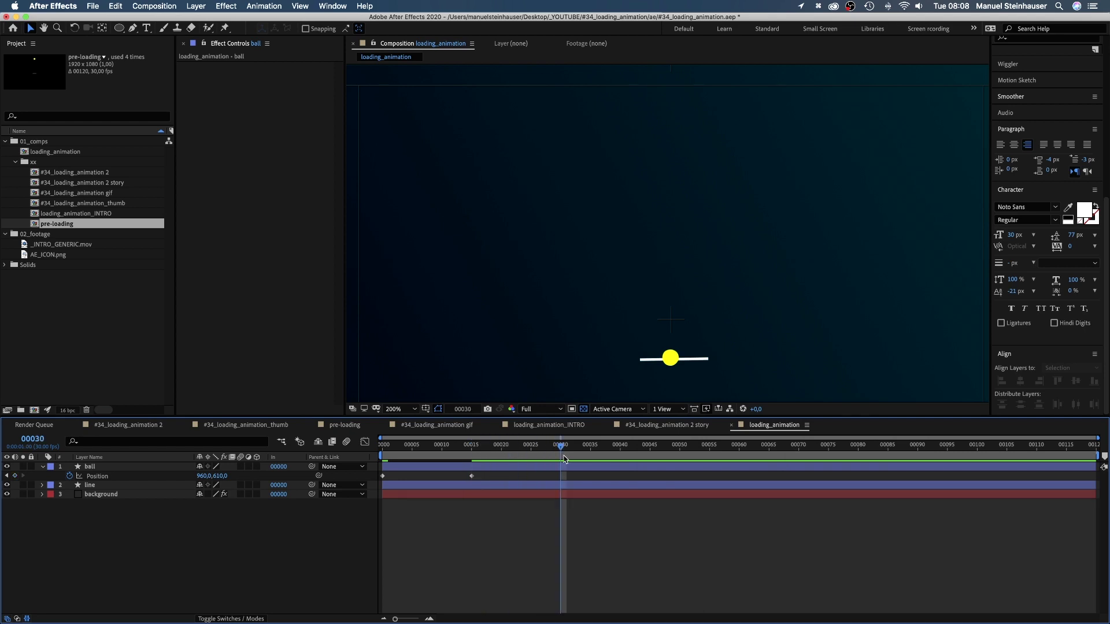
pyautogui.click(383, 476)
pyautogui.press('super+c')
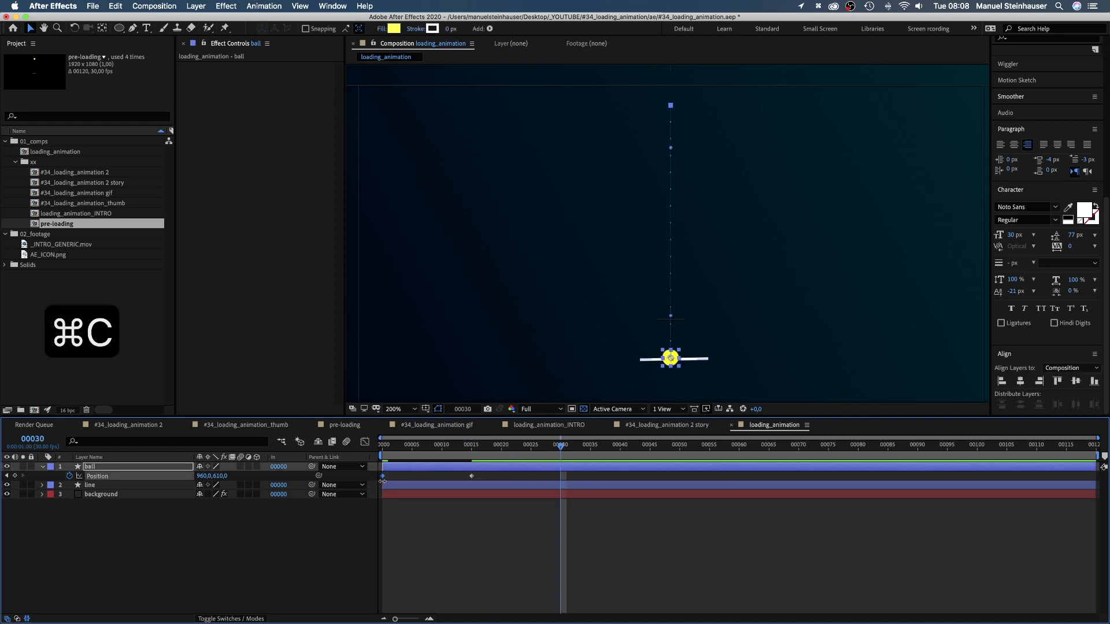
pyautogui.press('super+v')
pyautogui.moveTo(594, 488); pyautogui.dragTo(381, 481)
pyautogui.press('super+c')
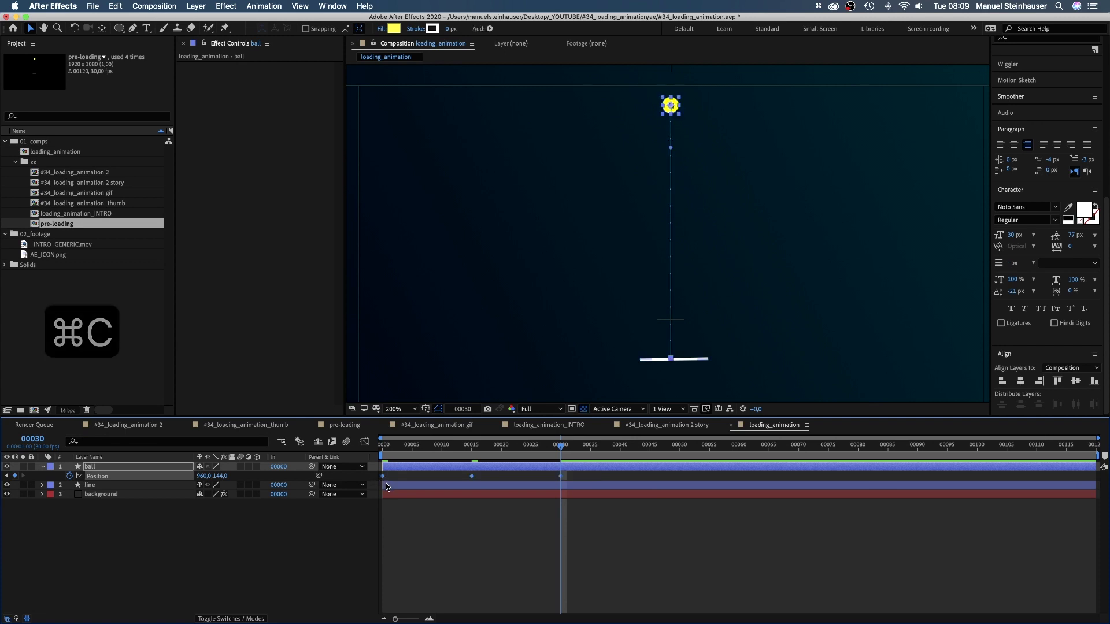
pyautogui.press('super+v')
pyautogui.click(739, 445)
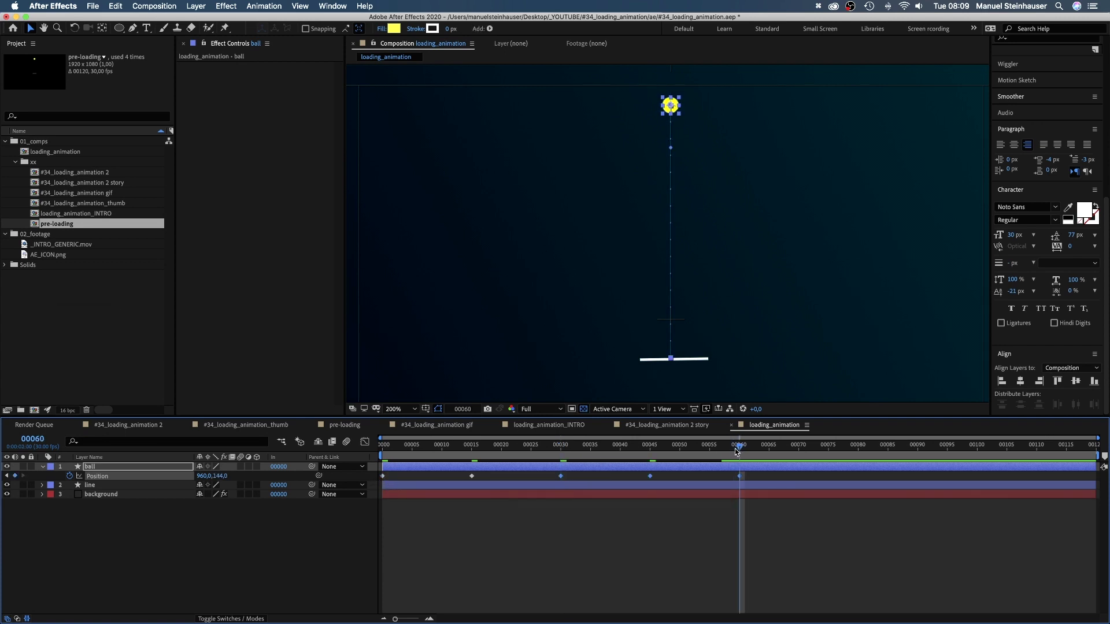
pyautogui.press('super+v')
pyautogui.click(919, 448)
pyautogui.press('super+v')
pyautogui.moveTo(919, 448); pyautogui.dragTo(358, 528)
# In the Graph Editor's speed graph, spike the ball's speed just before the first impact.
pyautogui.click(365, 443)
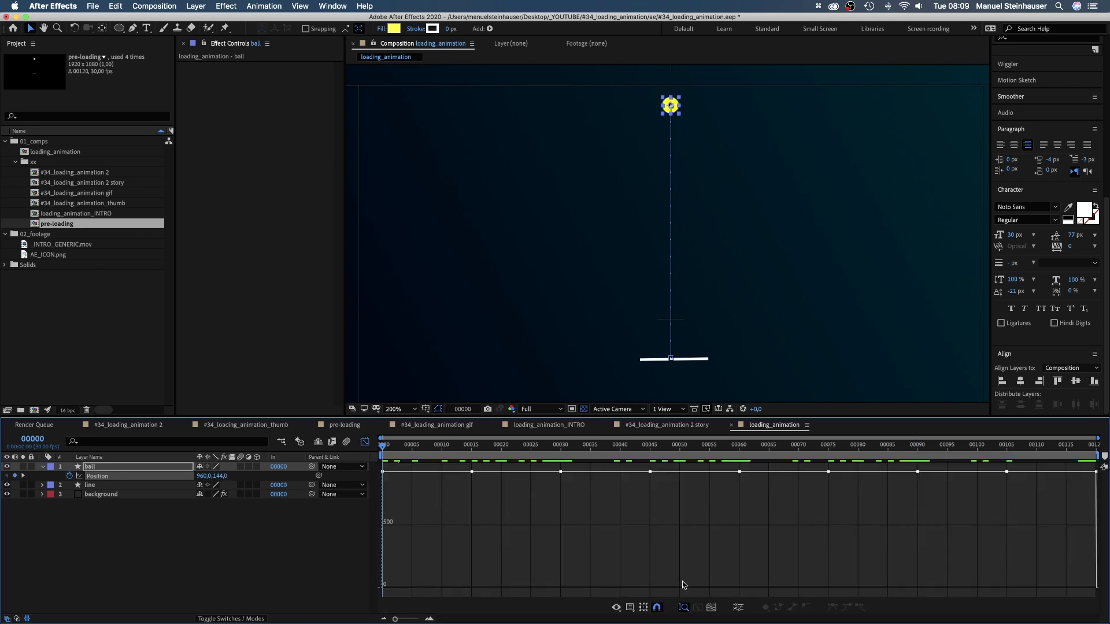
pyautogui.click(617, 607)
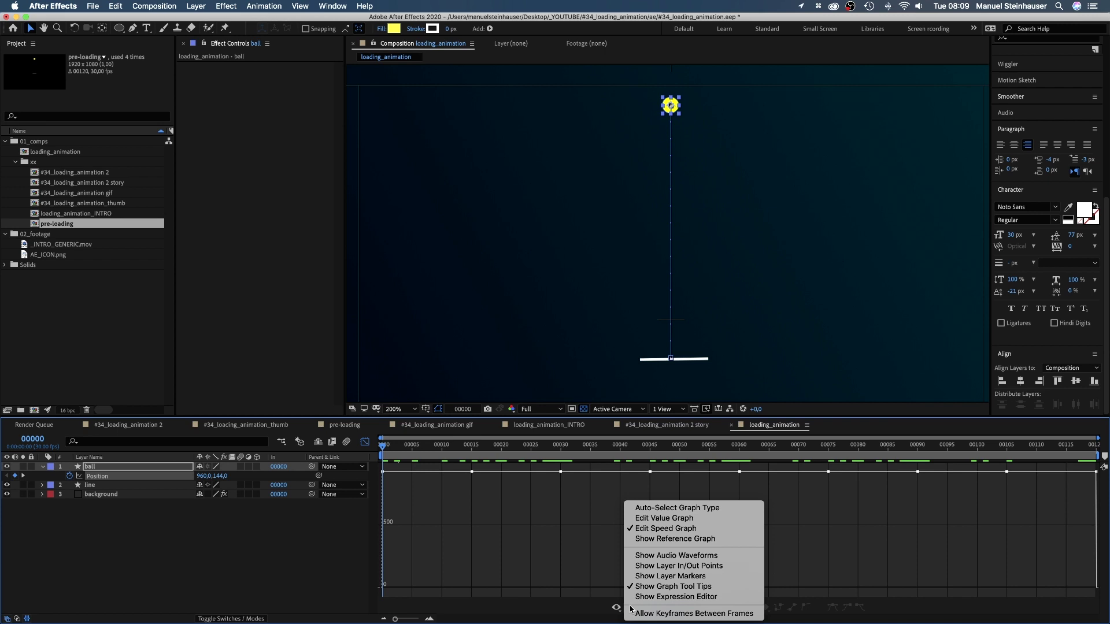
pyautogui.click(646, 529)
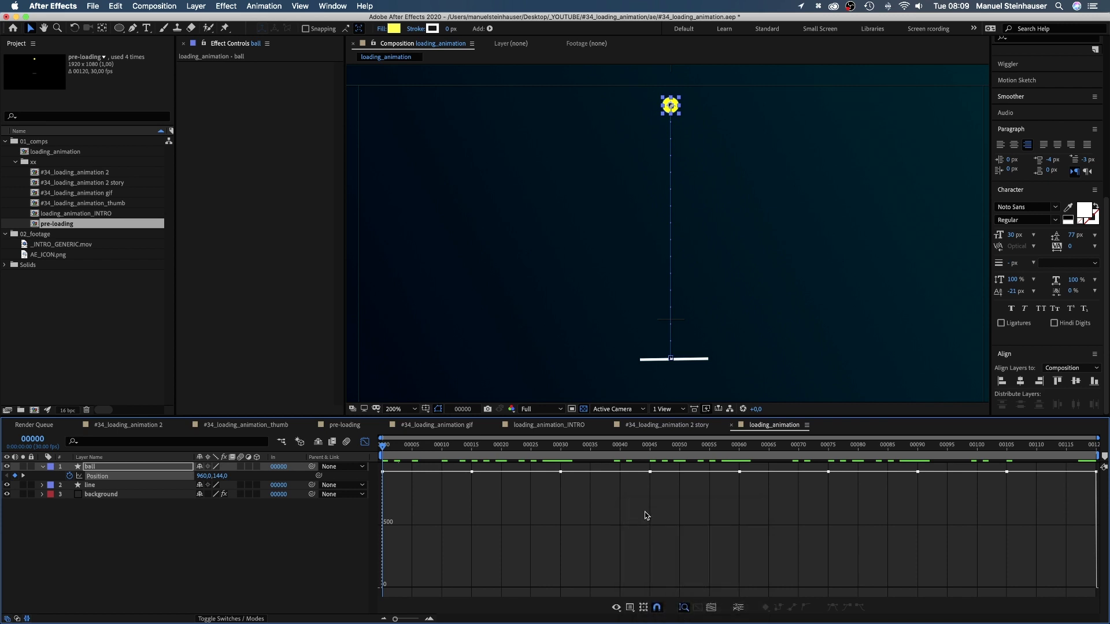
pyautogui.click(394, 473)
pyautogui.moveTo(389, 473); pyautogui.dragTo(482, 590)
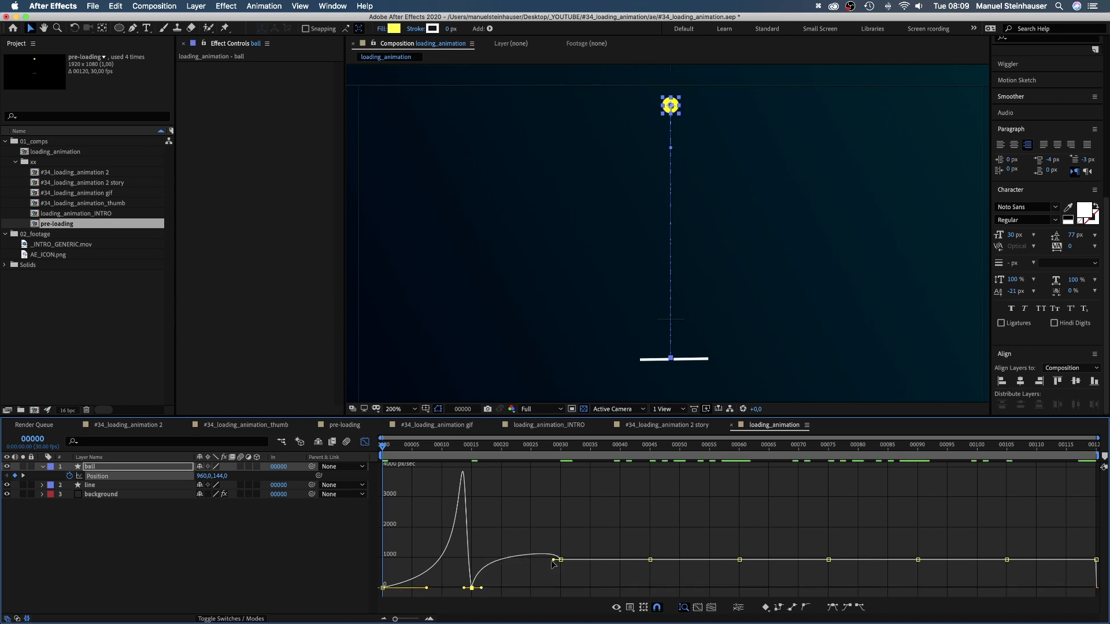
# Ease speed to zero at each bounce's top and add matching peaks for every later bounce.
pyautogui.moveTo(552, 561); pyautogui.dragTo(481, 592)
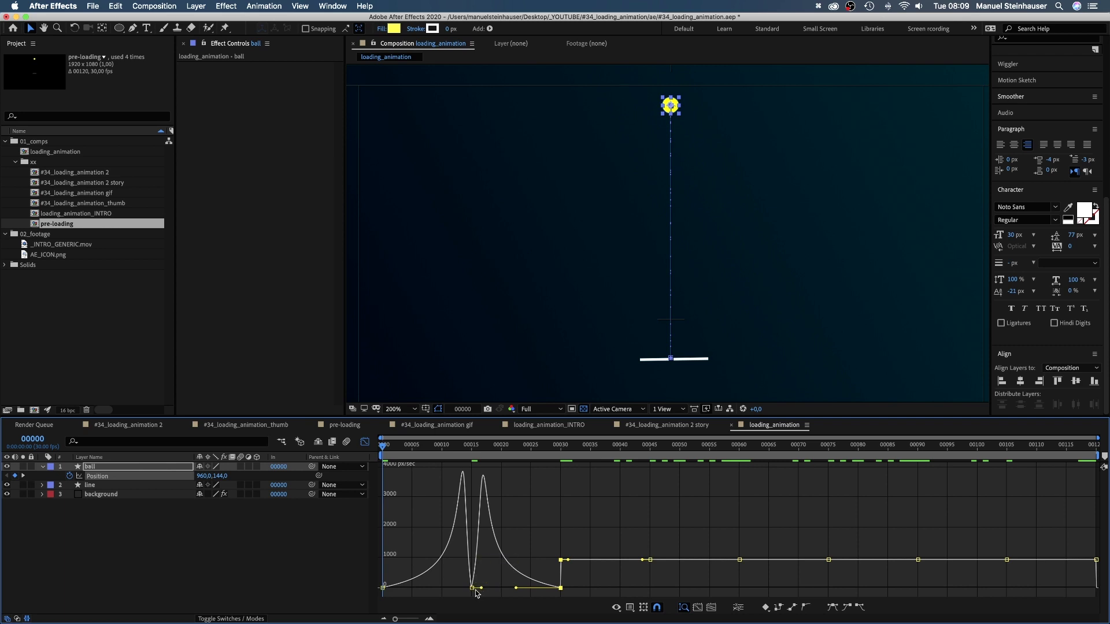
pyautogui.moveTo(568, 560); pyautogui.dragTo(607, 589)
pyautogui.moveTo(657, 560); pyautogui.dragTo(665, 589)
pyautogui.moveTo(821, 560); pyautogui.dragTo(847, 589)
pyautogui.moveTo(910, 559); pyautogui.dragTo(905, 588)
pyautogui.moveTo(1000, 560); pyautogui.dragTo(1022, 588)
pyautogui.click(289, 565)
pyautogui.press('space')
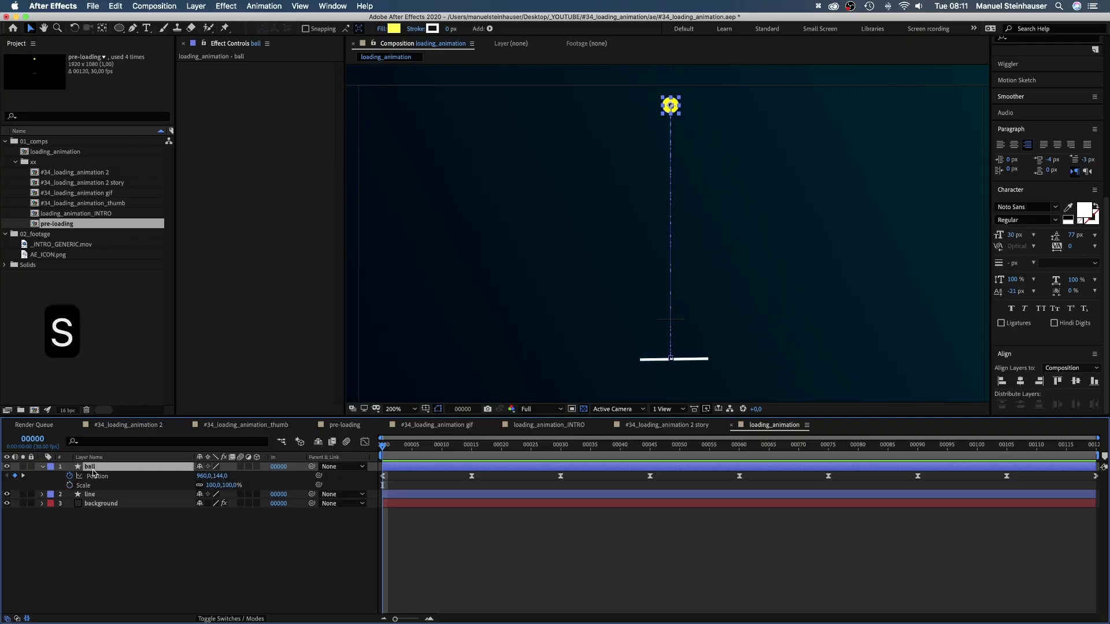
# Keyframe the ball's Scale at 110/95% on frame 0 and 95/110% on frame 8.
pyautogui.click(70, 485)
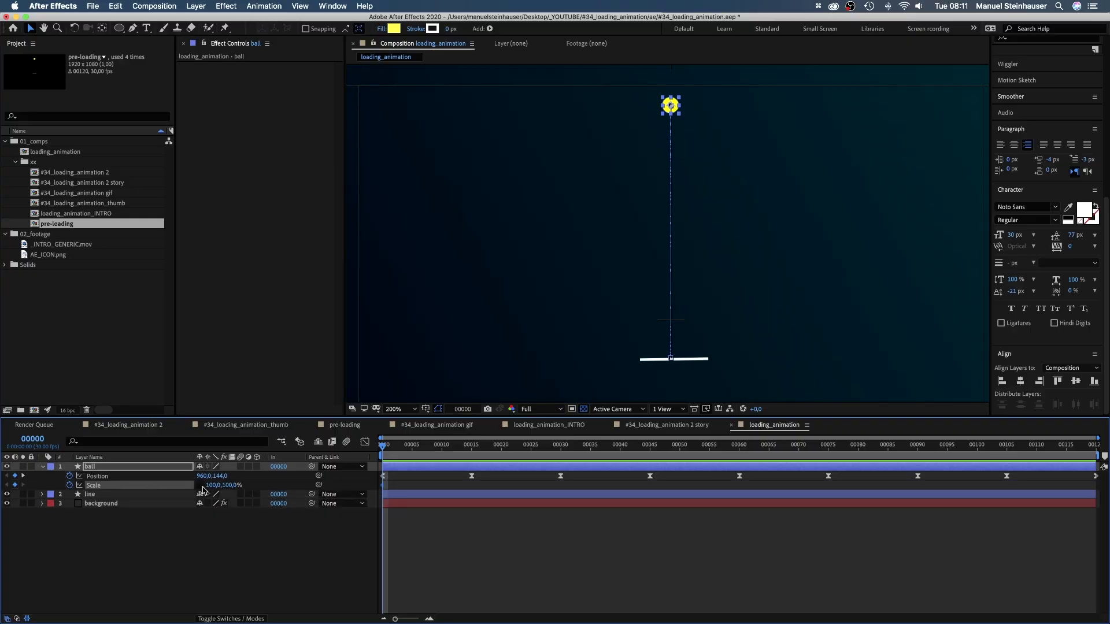
pyautogui.write('110')
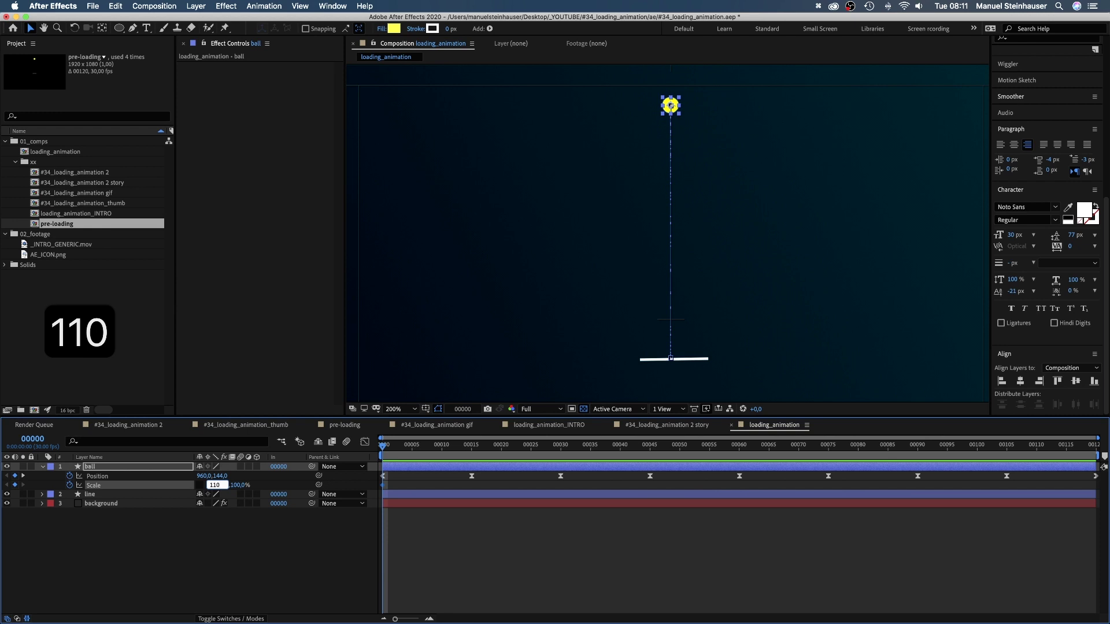
pyautogui.press('Tab')
pyautogui.write('95')
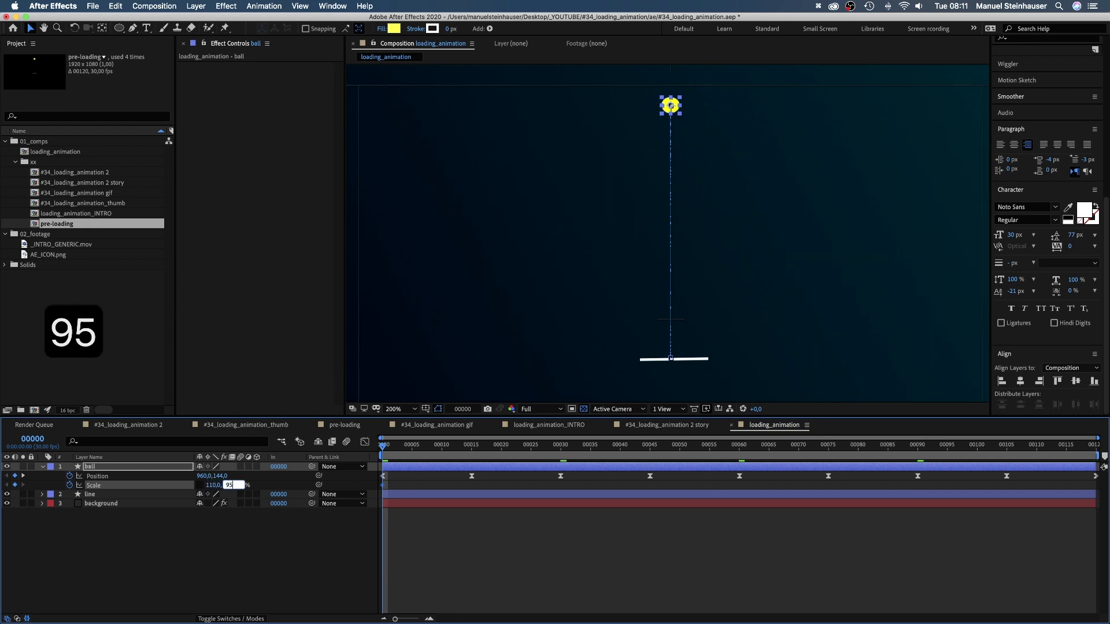
pyautogui.press('Return')
pyautogui.moveTo(388, 457); pyautogui.dragTo(430, 456)
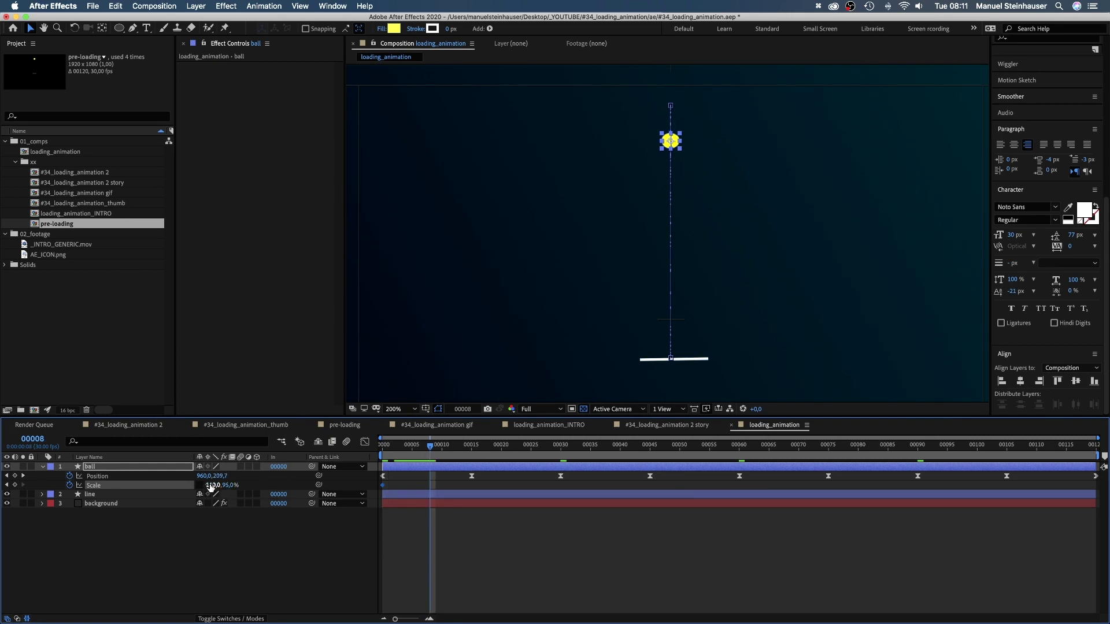
pyautogui.write('95')
pyautogui.press('Tab')
pyautogui.write('110')
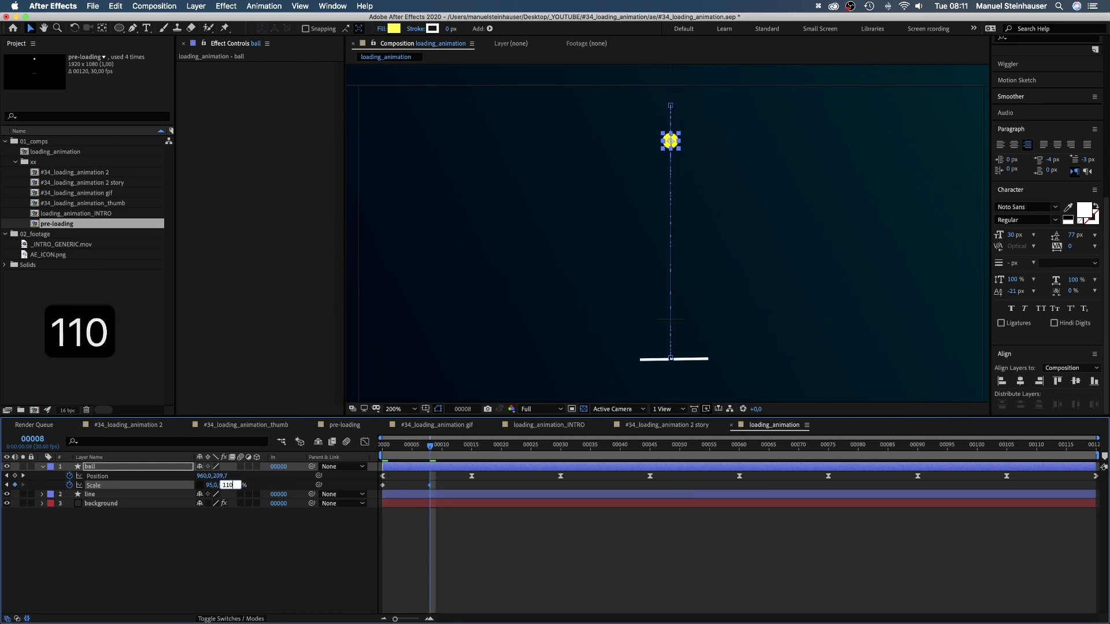
pyautogui.press('Return')
pyautogui.press('space')
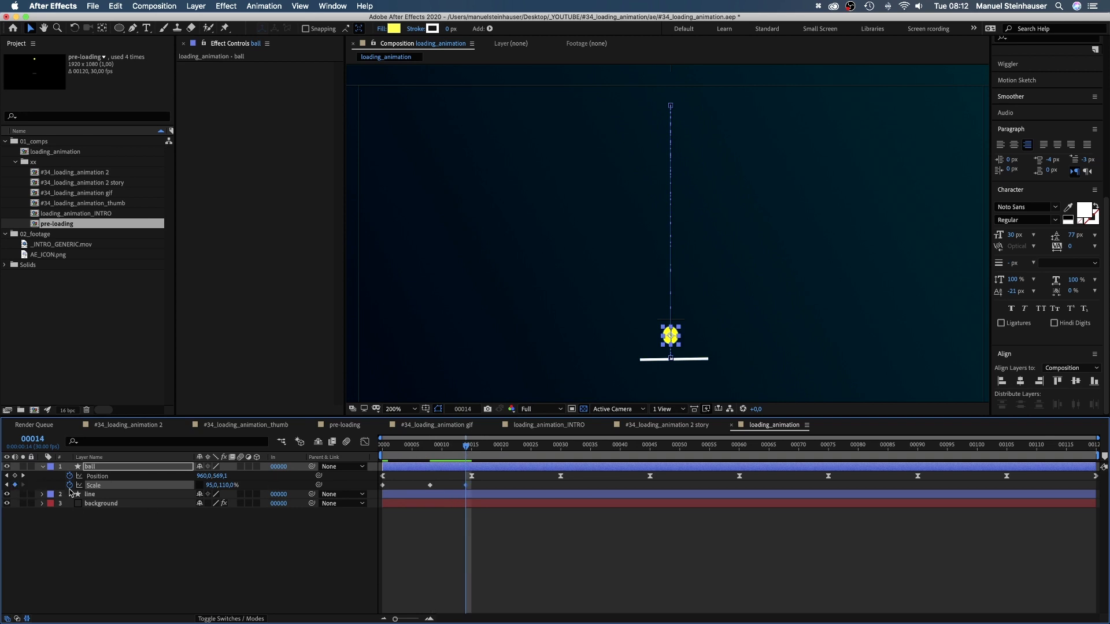
# Add Scale keyframes of 120/90% at frame 16 and 95/110% at frame 20.
pyautogui.moveTo(466, 446); pyautogui.dragTo(478, 447)
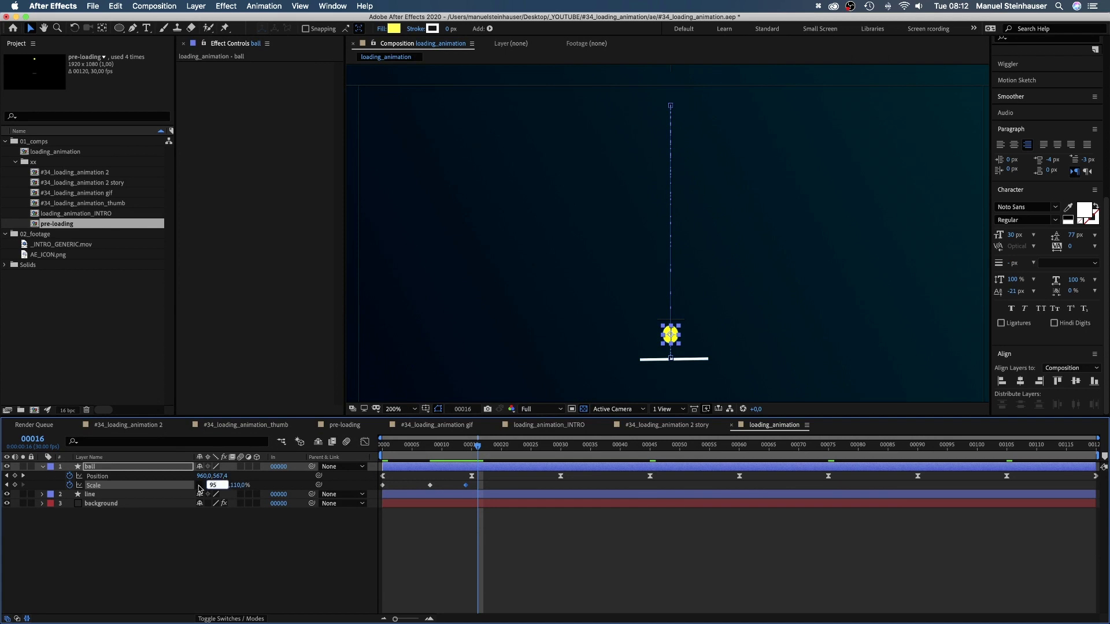
pyautogui.write('120')
pyautogui.press('Tab')
pyautogui.write('90')
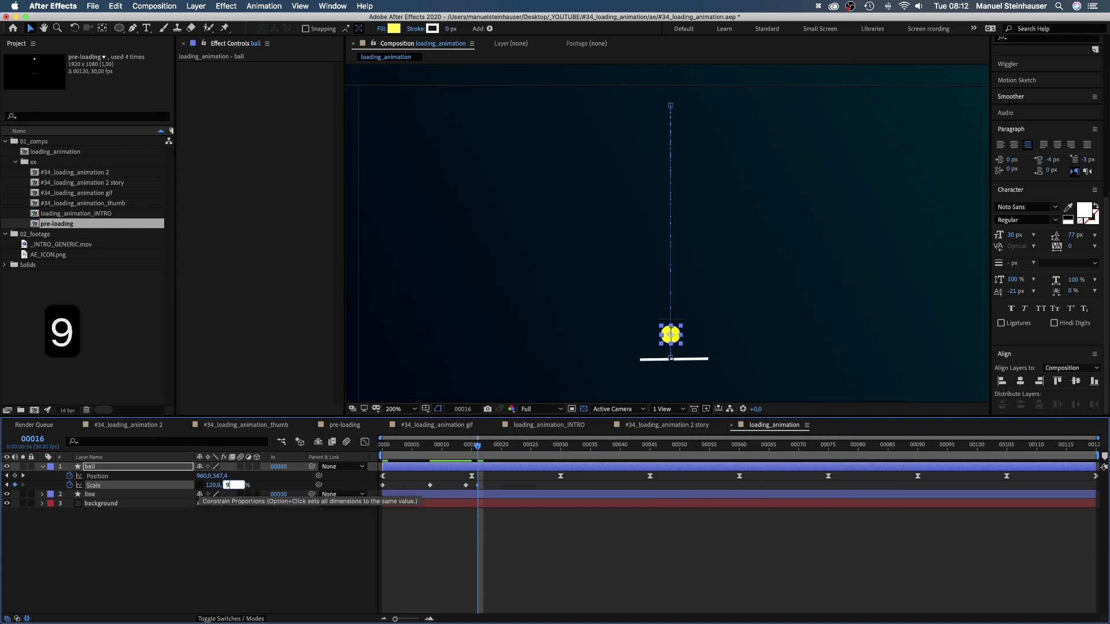
pyautogui.press('Return')
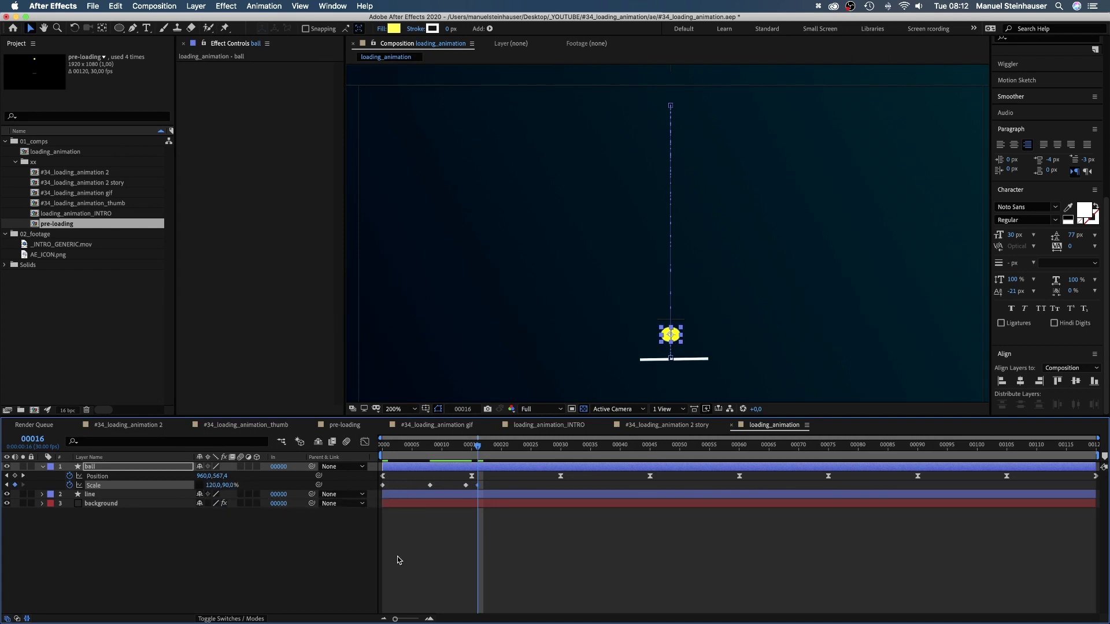
pyautogui.moveTo(480, 448); pyautogui.dragTo(501, 453)
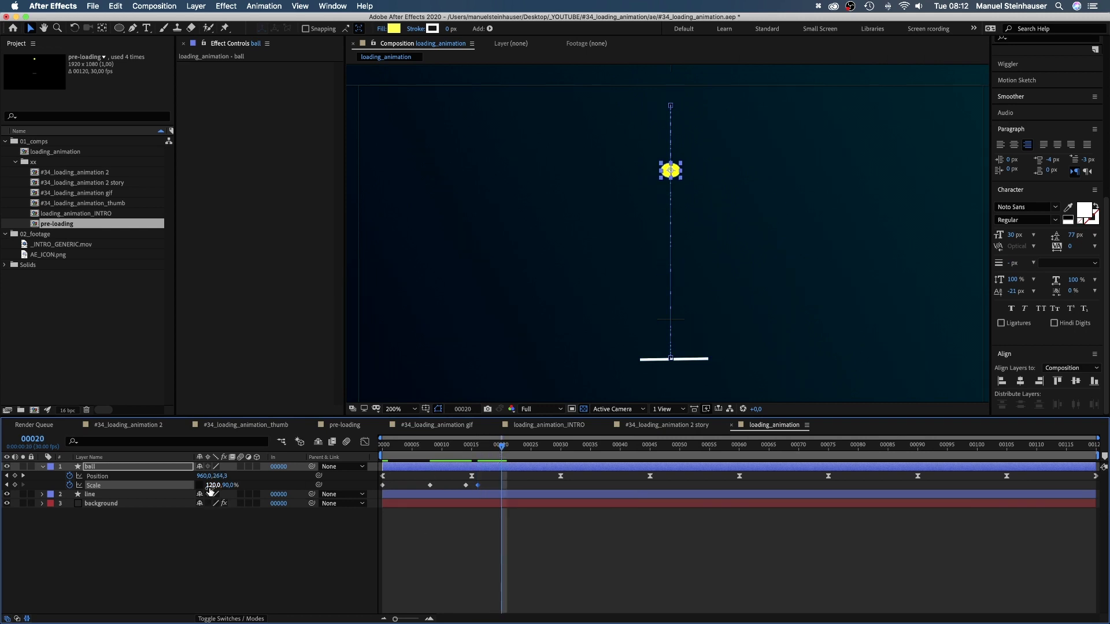
pyautogui.write('95')
pyautogui.press('Tab')
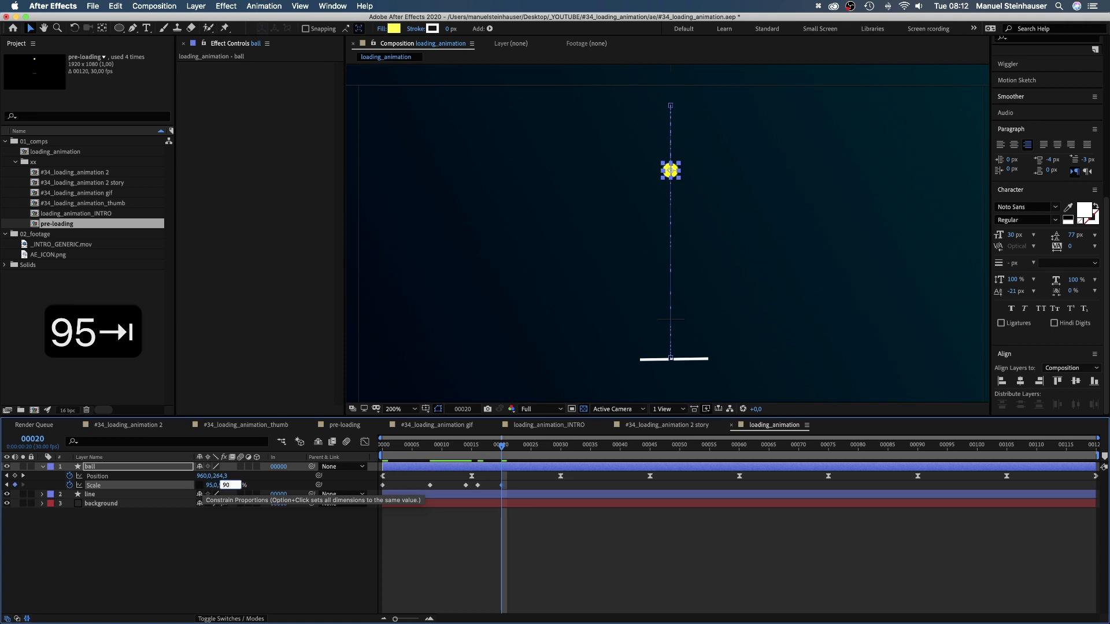
pyautogui.write('110')
pyautogui.press('Return')
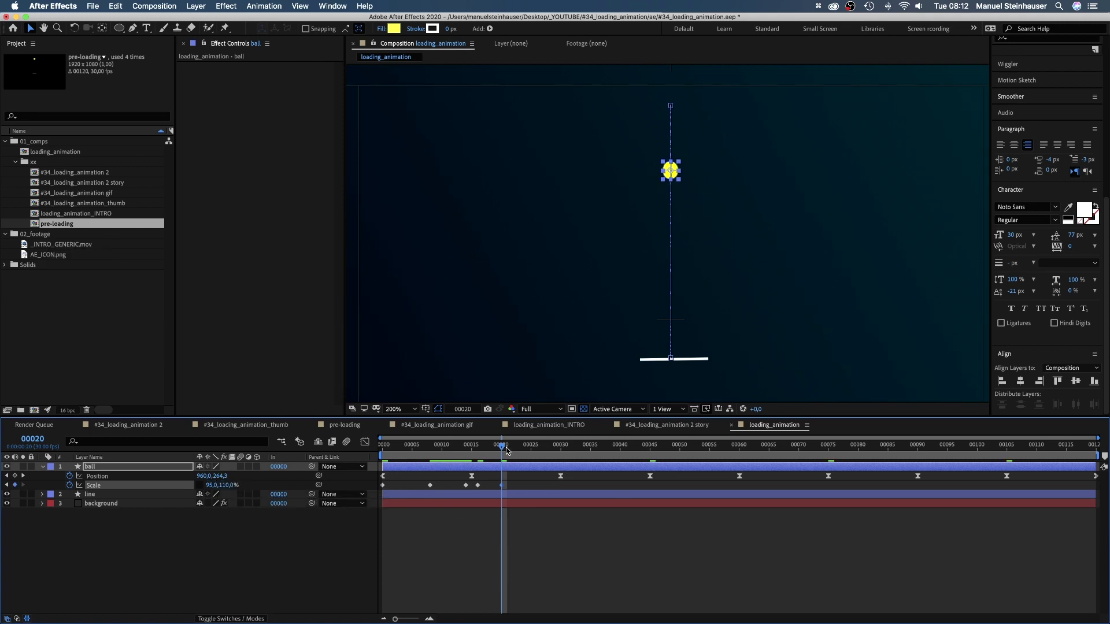
# Paste the squash-and-stretch Scale keyframes at frames 30, 60 and 90.
pyautogui.moveTo(506, 450); pyautogui.dragTo(537, 450)
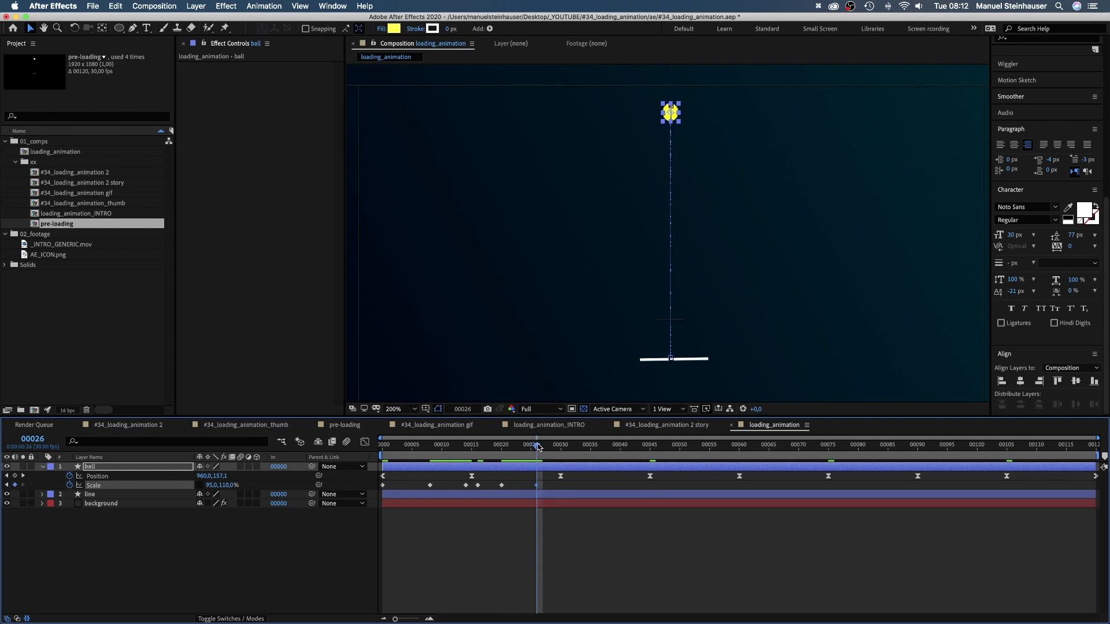
pyautogui.moveTo(537, 447); pyautogui.dragTo(377, 492)
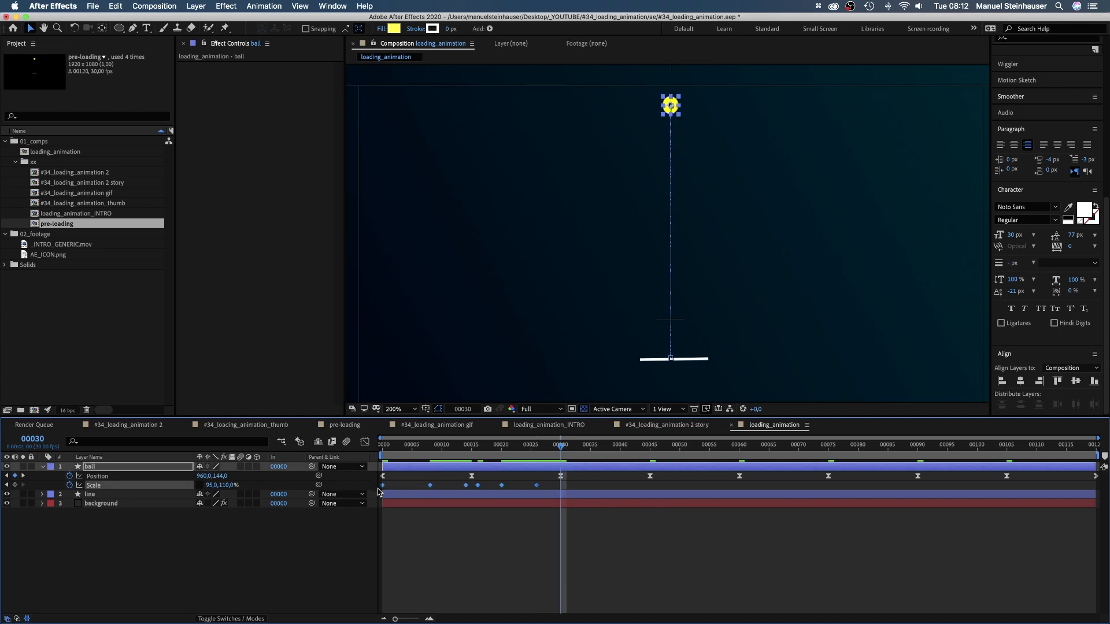
pyautogui.press('super+c')
pyautogui.press('super+v')
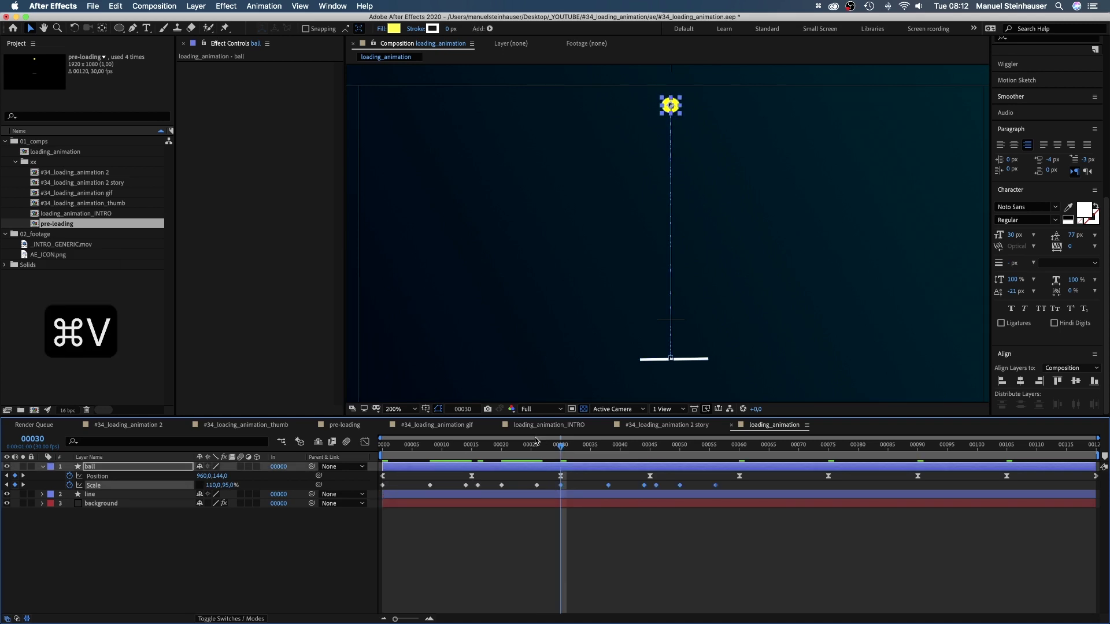
pyautogui.click(739, 445)
pyautogui.press('super+v')
pyautogui.click(917, 445)
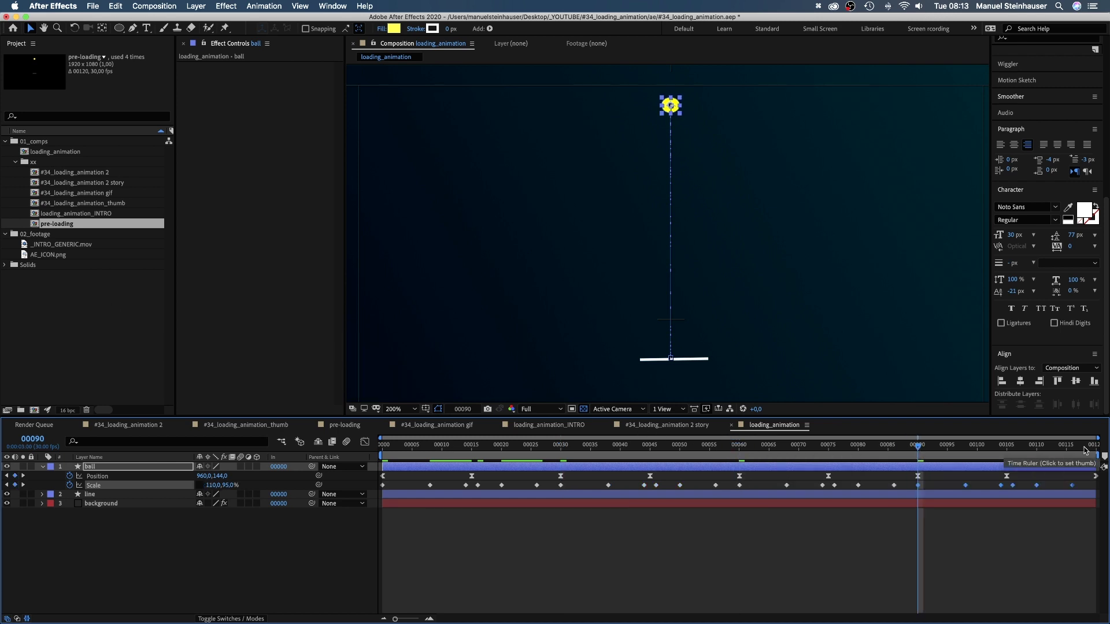
pyautogui.press('super+v')
pyautogui.click(1103, 445)
# Paste the first Scale keyframe at frame 120 to close the loop and preview.
pyautogui.press('super+Right')
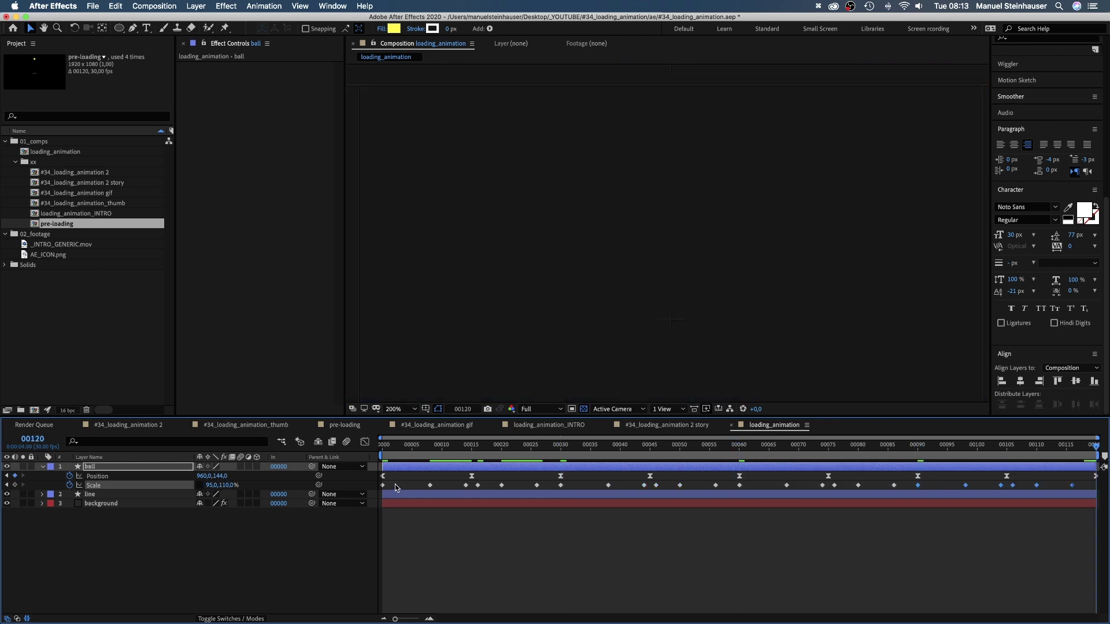
pyautogui.moveTo(395, 484); pyautogui.dragTo(379, 487)
pyautogui.press('super+c')
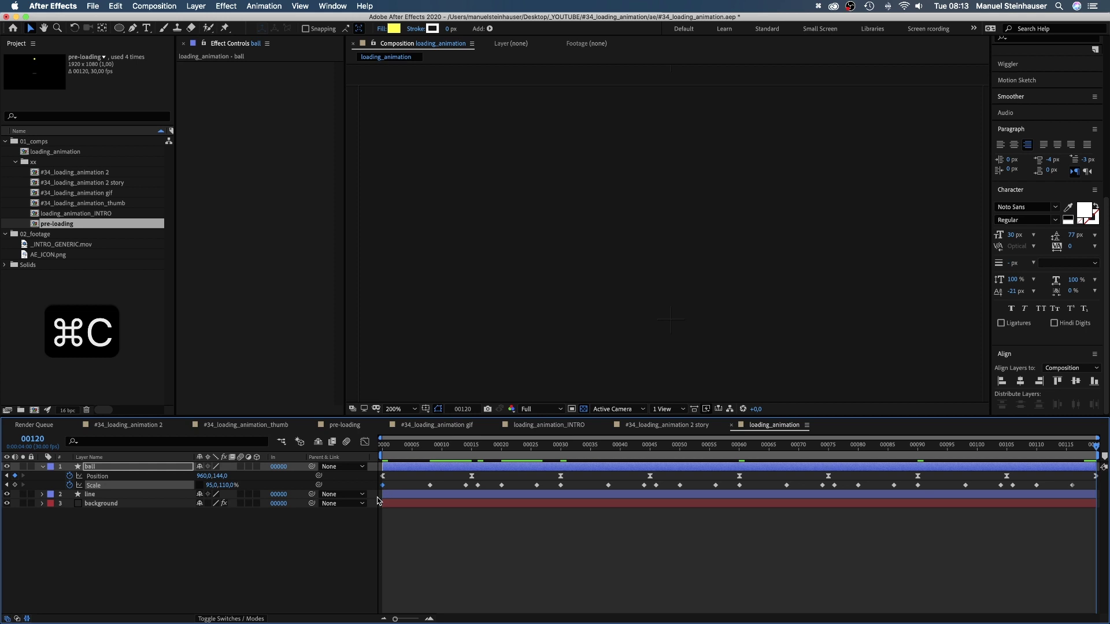
pyautogui.press('super+v')
pyautogui.press('space')
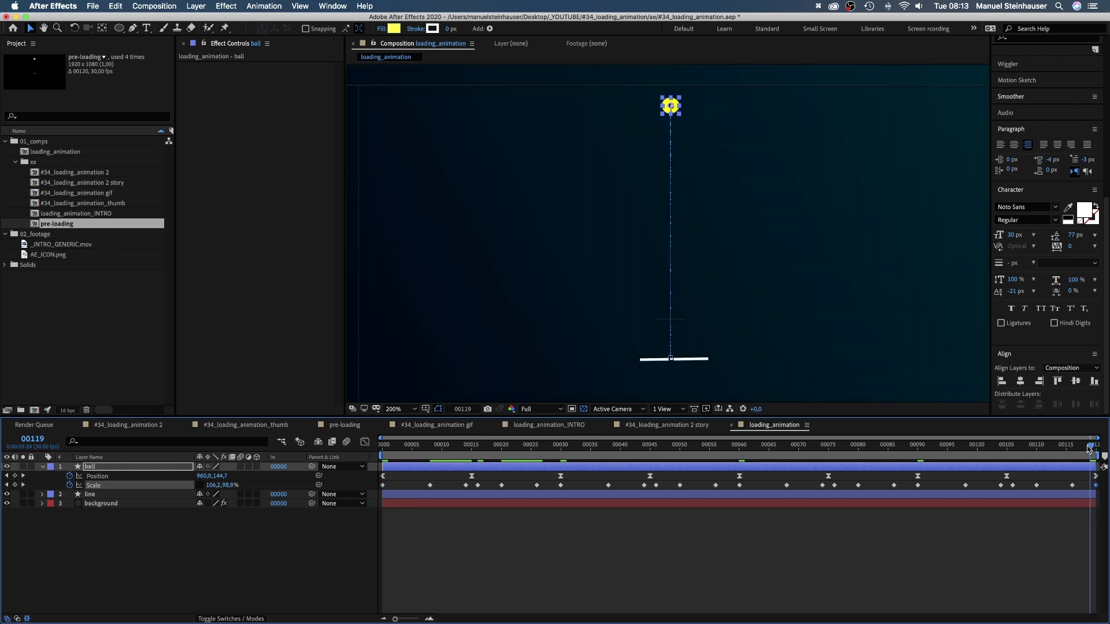
pyautogui.click(327, 555)
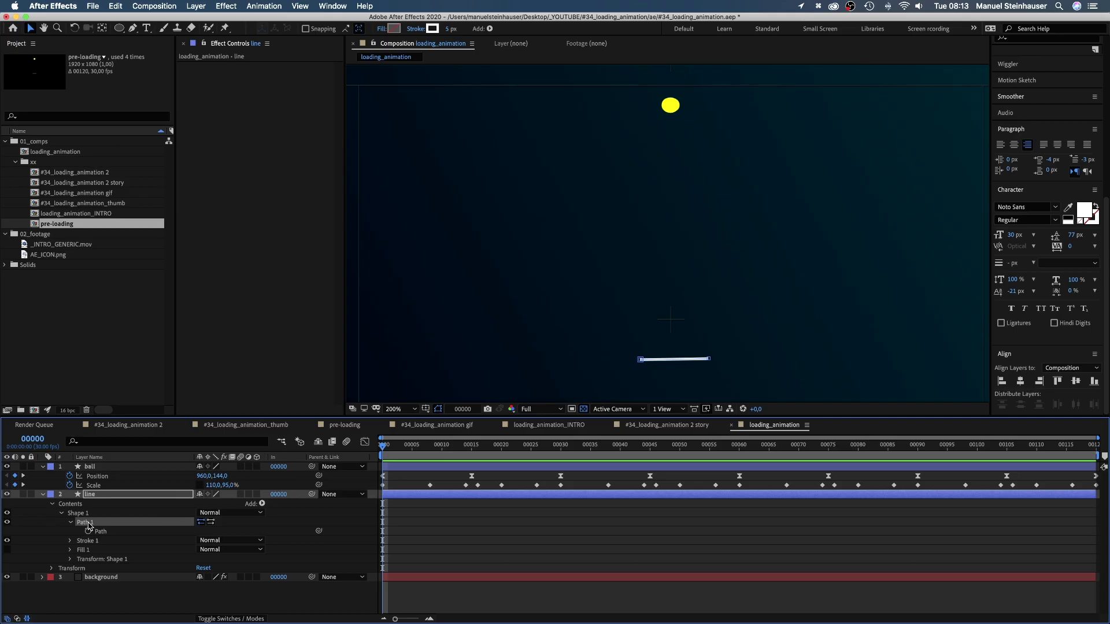
# Centre the line horizontally and add a middle vertex to its path at frame 15.
pyautogui.click(99, 533)
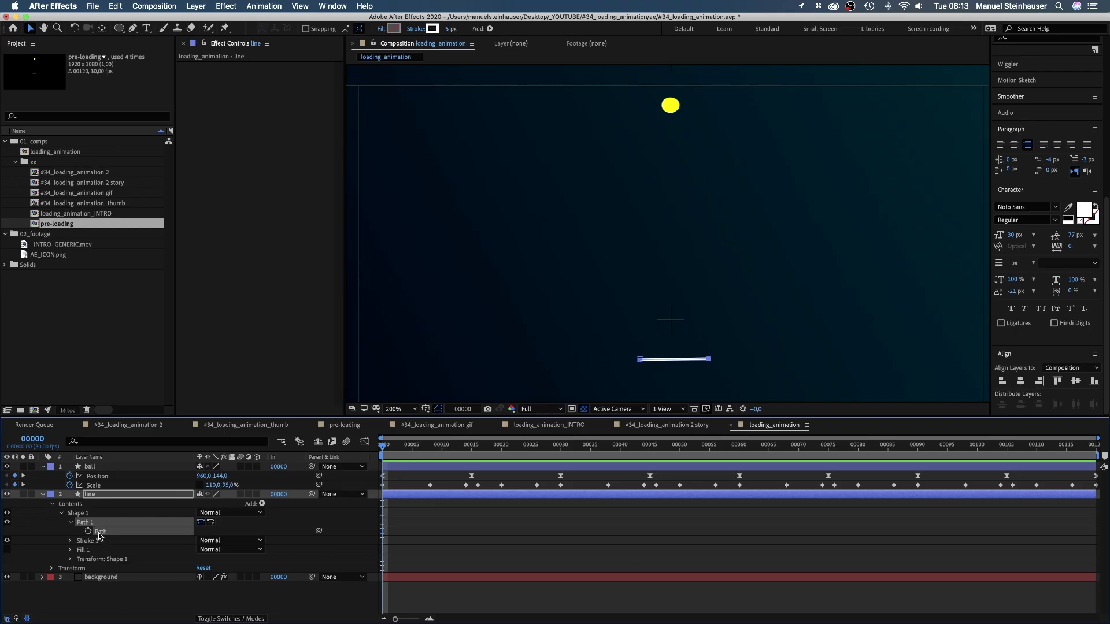
pyautogui.click(1022, 383)
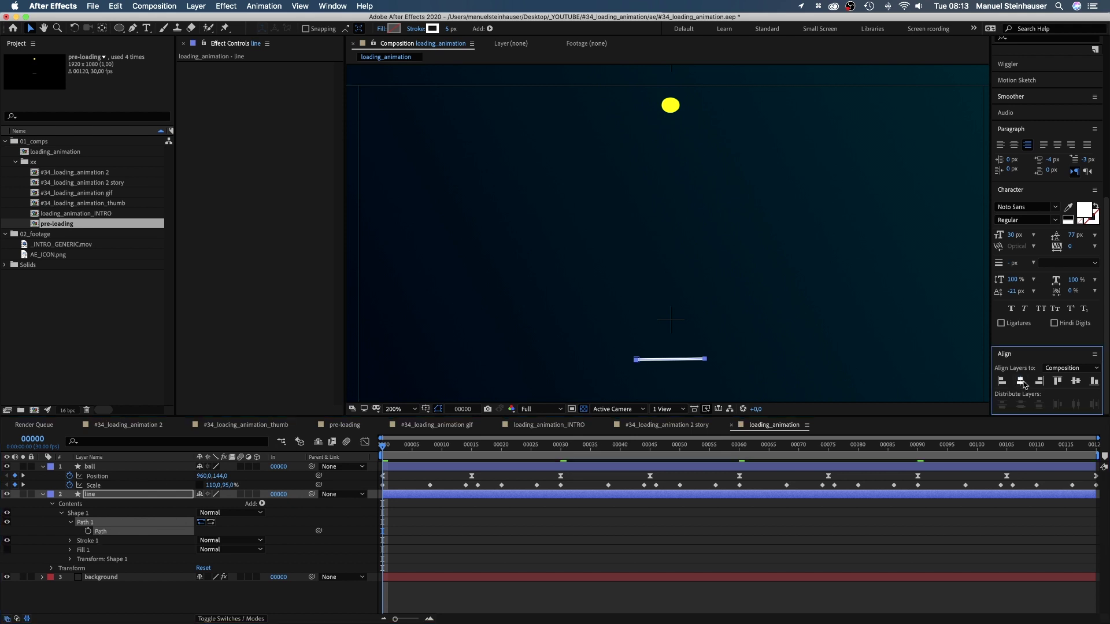
pyautogui.moveTo(390, 453); pyautogui.dragTo(466, 451)
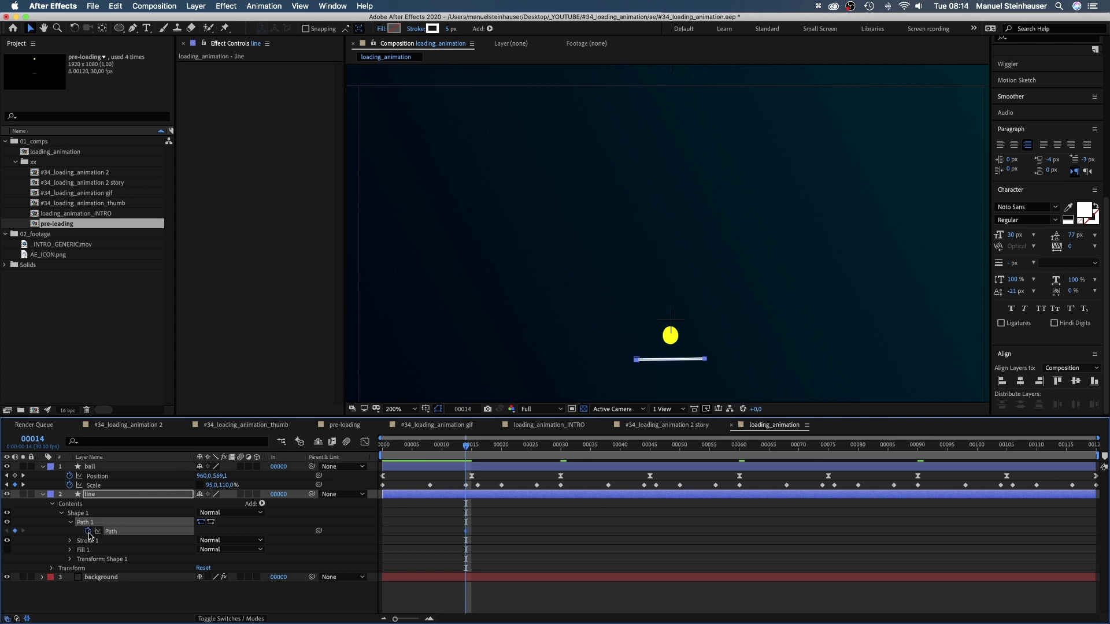
pyautogui.press('pagedown')
pyautogui.press('g')
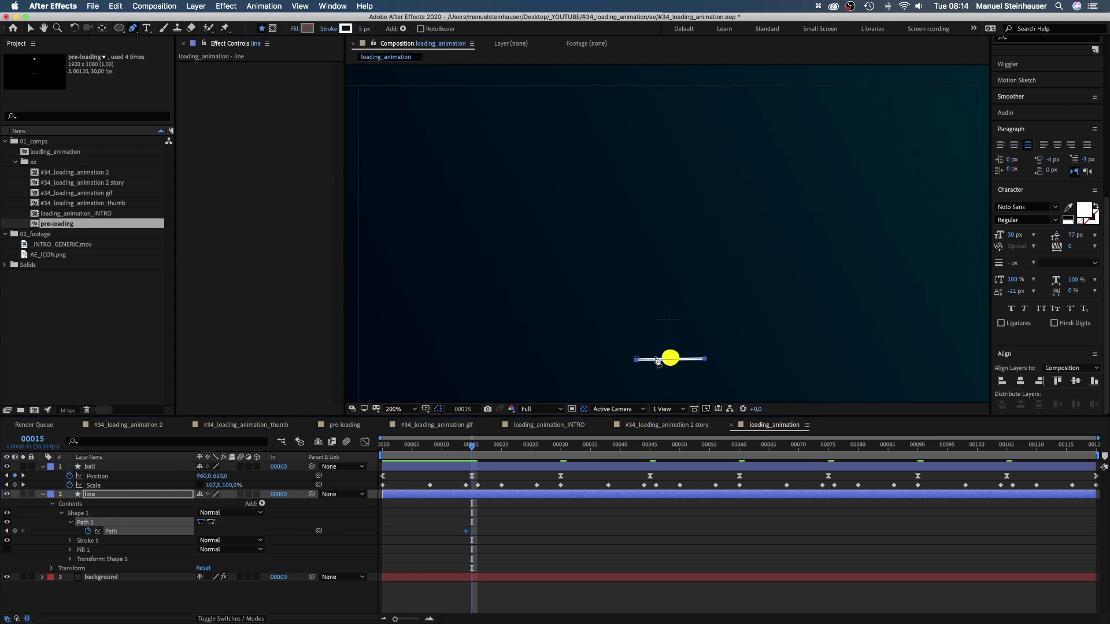
pyautogui.click(670, 359)
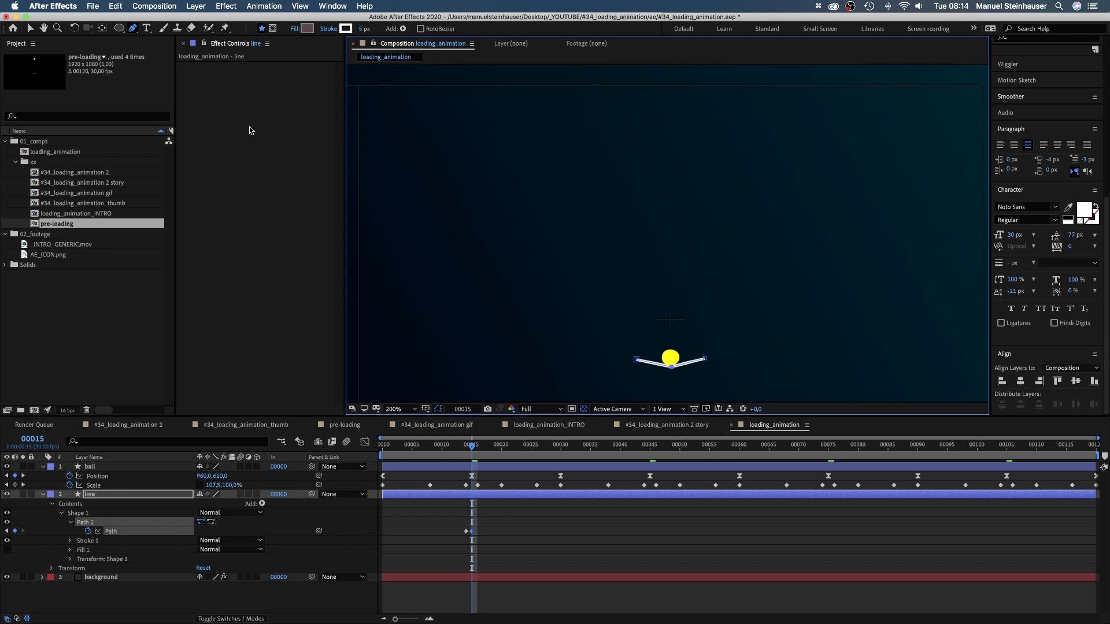
pyautogui.moveTo(133, 29); pyautogui.dragTo(165, 71)
pyautogui.press('v')
# Bend the middle vertex: arch at frame 16, flatten at 17, arch at 19, flat at 22.
pyautogui.press('super+Right')
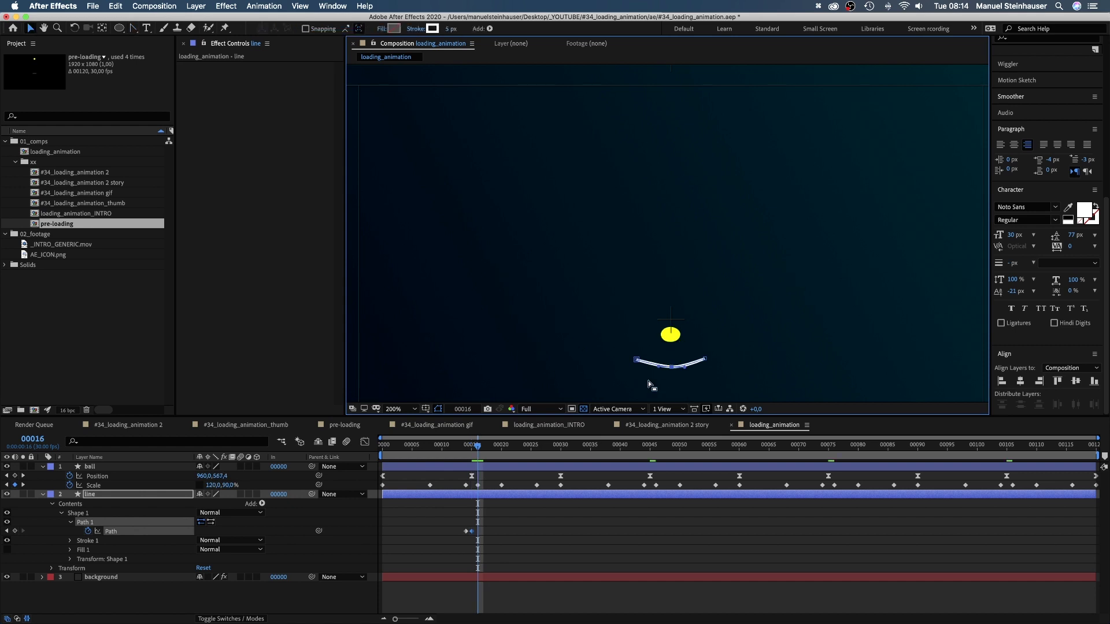
pyautogui.moveTo(671, 367); pyautogui.dragTo(671, 354)
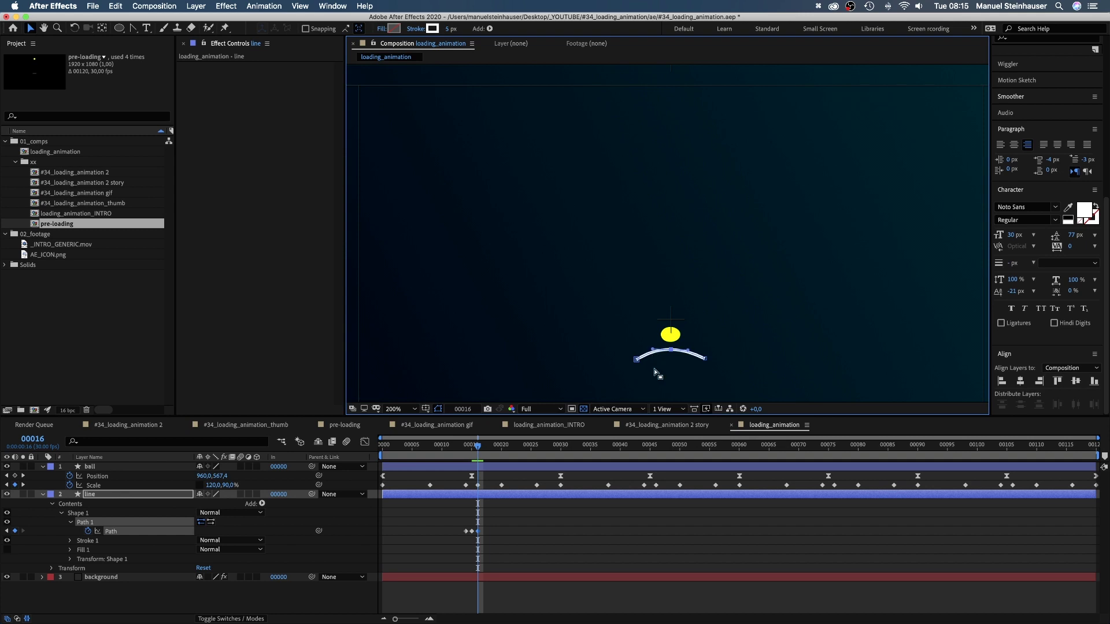
pyautogui.press('super+Right')
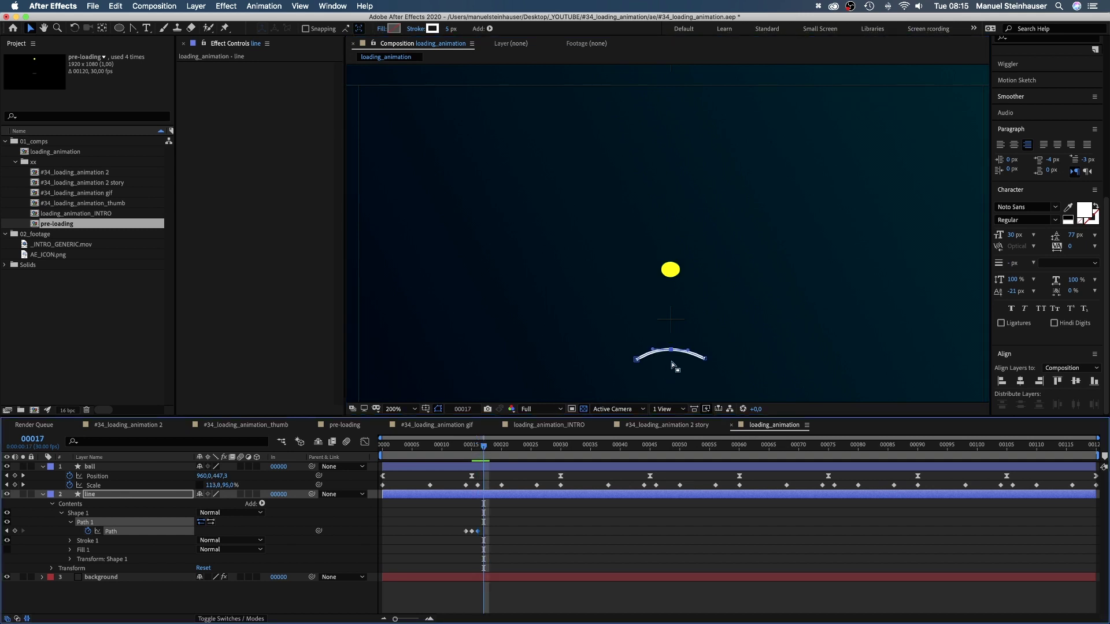
pyautogui.moveTo(671, 349); pyautogui.dragTo(671, 357)
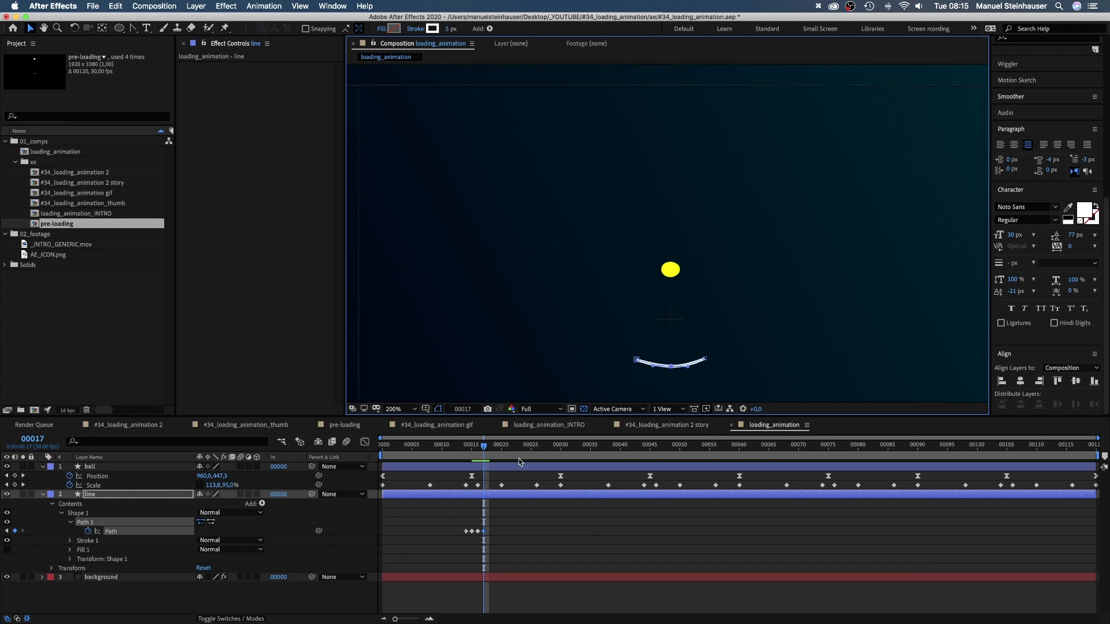
pyautogui.moveTo(487, 451); pyautogui.dragTo(498, 448)
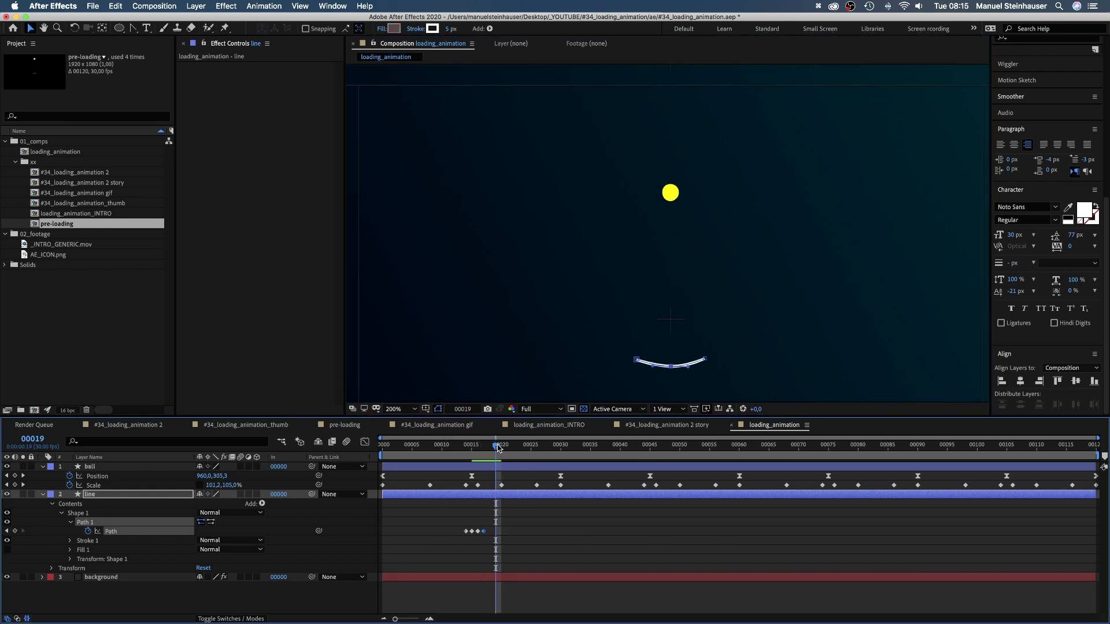
pyautogui.moveTo(670, 363); pyautogui.dragTo(672, 356)
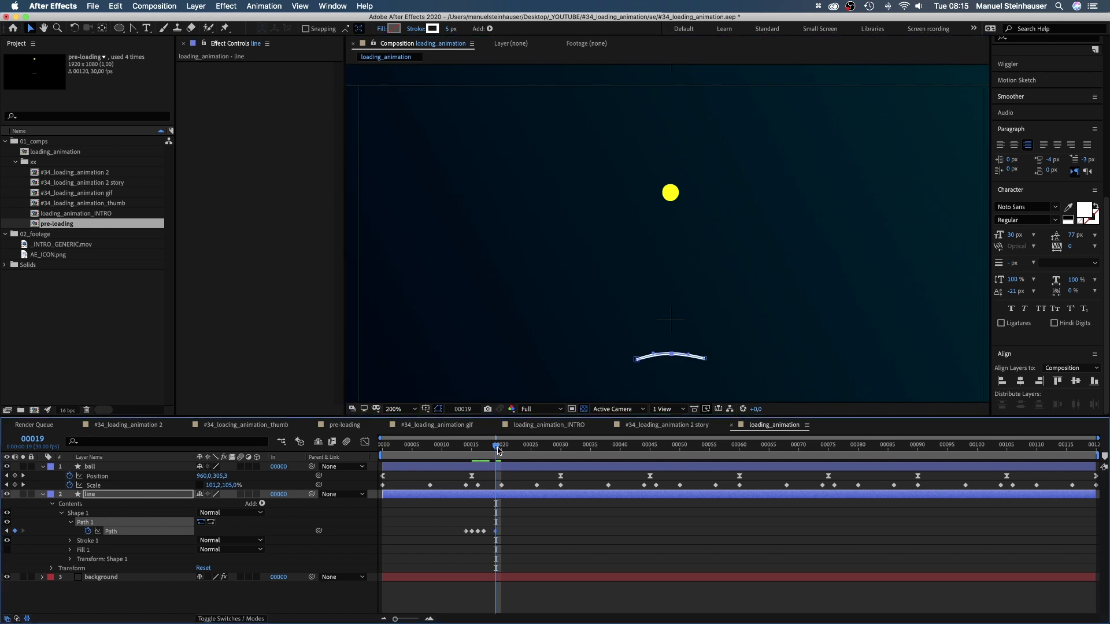
pyautogui.moveTo(497, 448); pyautogui.dragTo(513, 448)
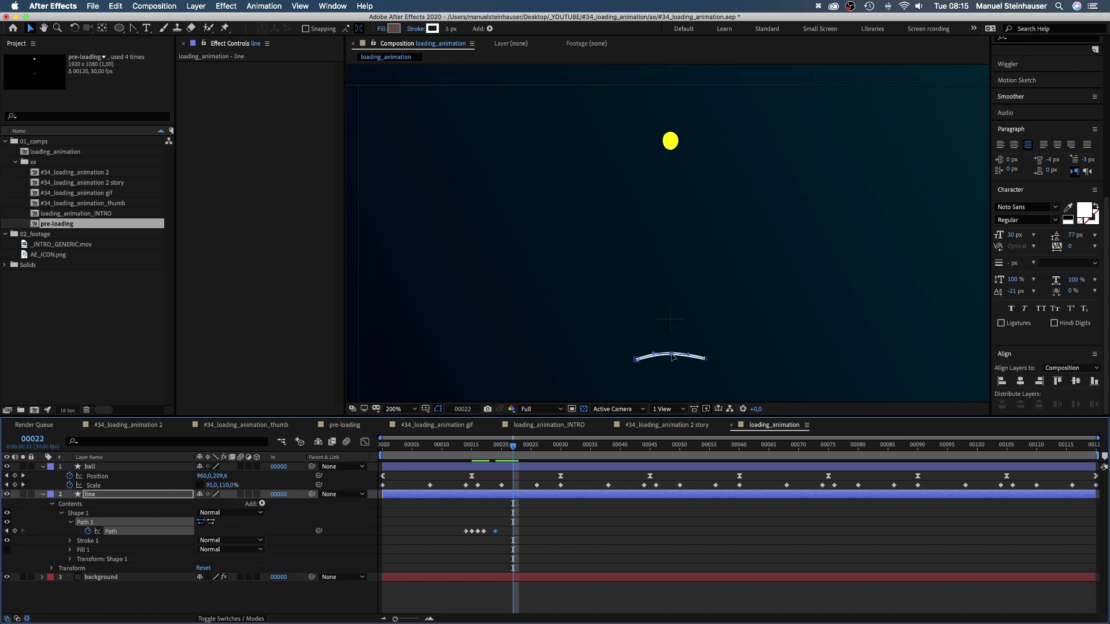
pyautogui.moveTo(672, 355); pyautogui.dragTo(673, 359)
# Copy the first flat Path keyframe and paste it at frame 22.
pyautogui.click(653, 382)
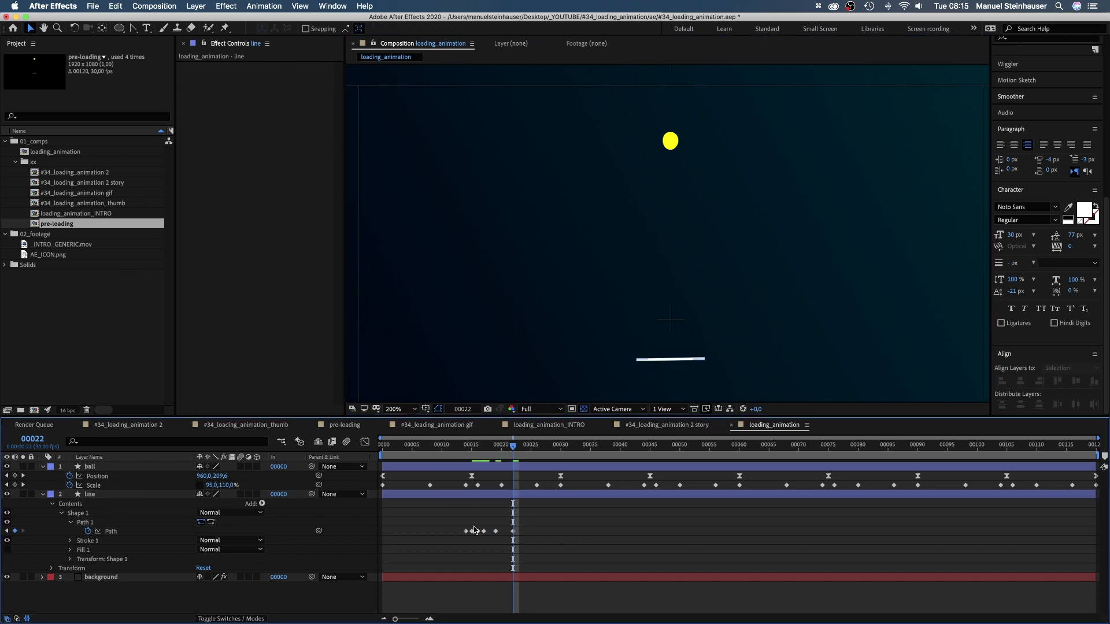
pyautogui.moveTo(465, 534); pyautogui.dragTo(464, 539)
pyautogui.press('super+c')
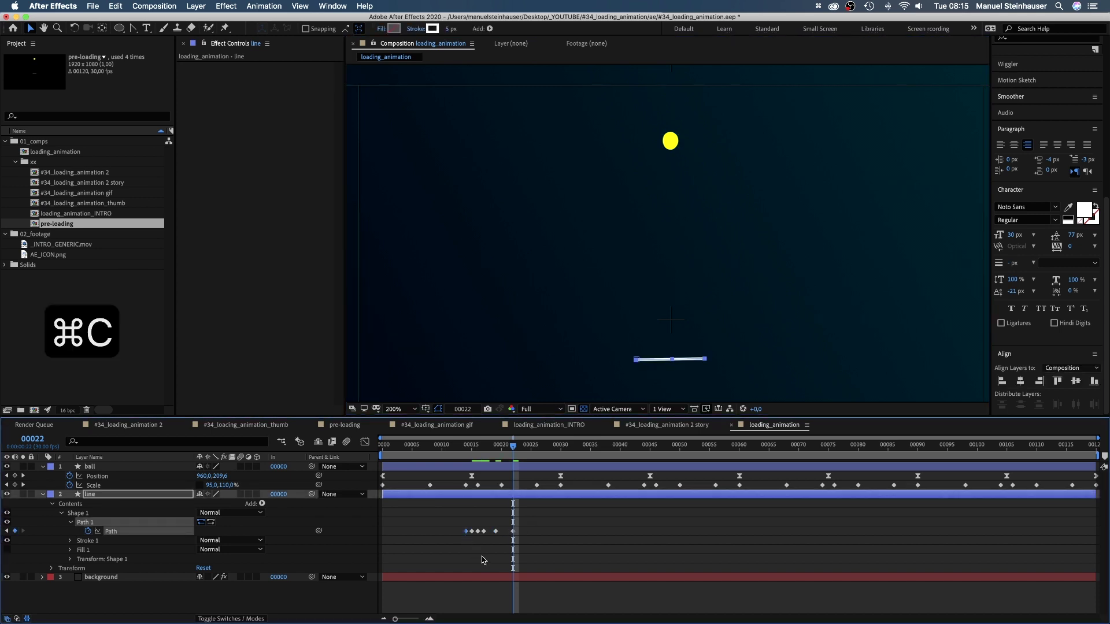
pyautogui.press('super+v')
pyautogui.moveTo(516, 459); pyautogui.dragTo(466, 459)
# Copy the six Path keyframes and paste the line flex at frames 44, 74 and 104.
pyautogui.click(455, 528)
pyautogui.moveTo(455, 528); pyautogui.dragTo(533, 532)
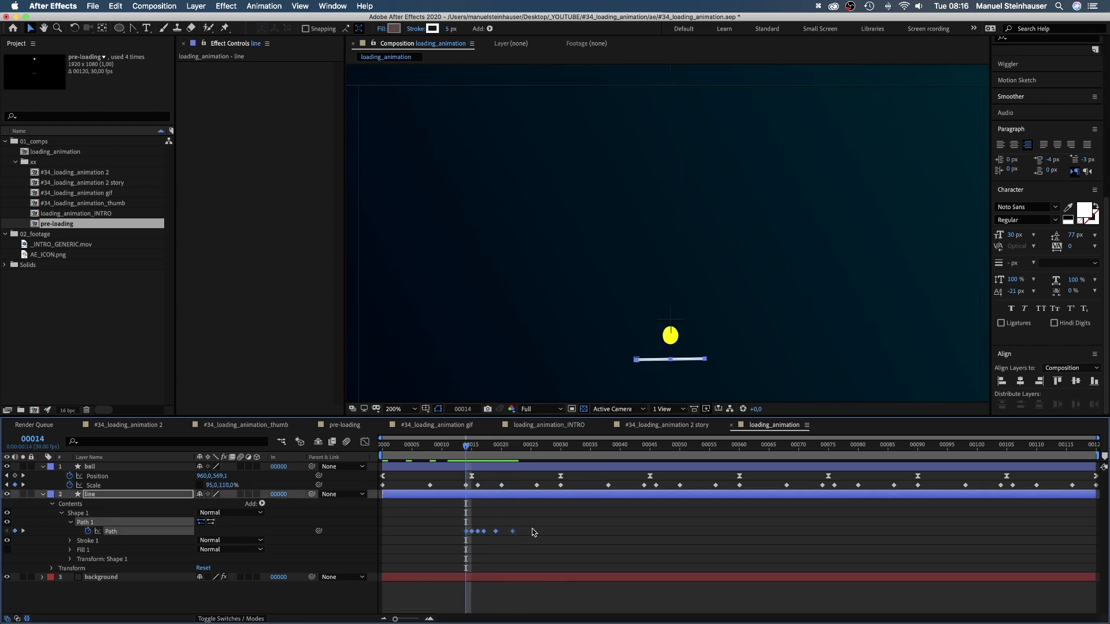
pyautogui.press('super+c')
pyautogui.moveTo(555, 445); pyautogui.dragTo(645, 462)
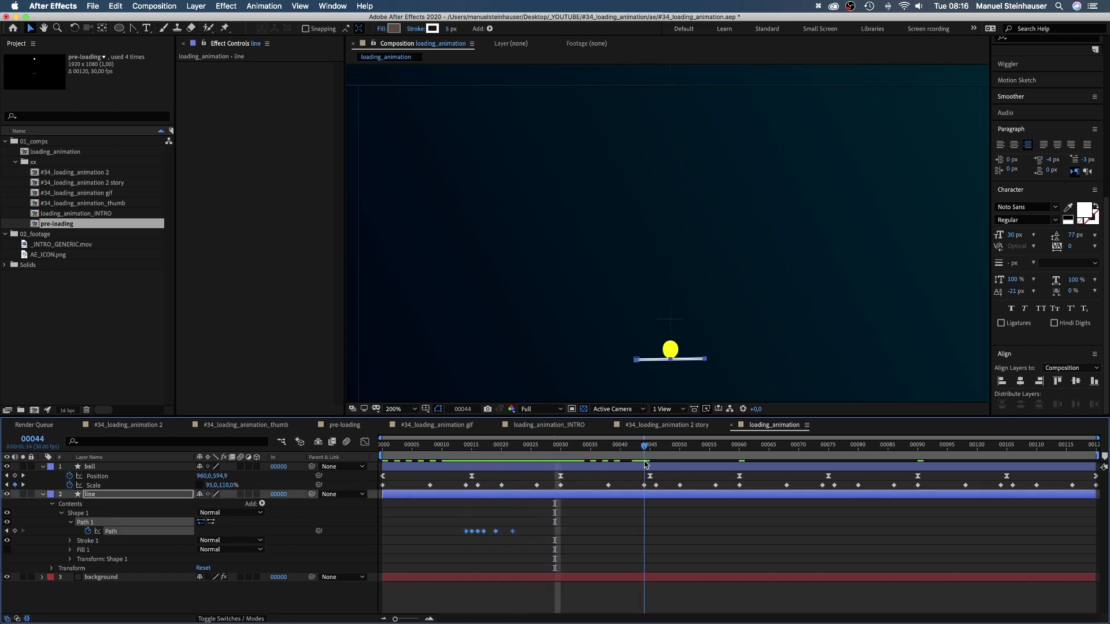
pyautogui.press('super+v')
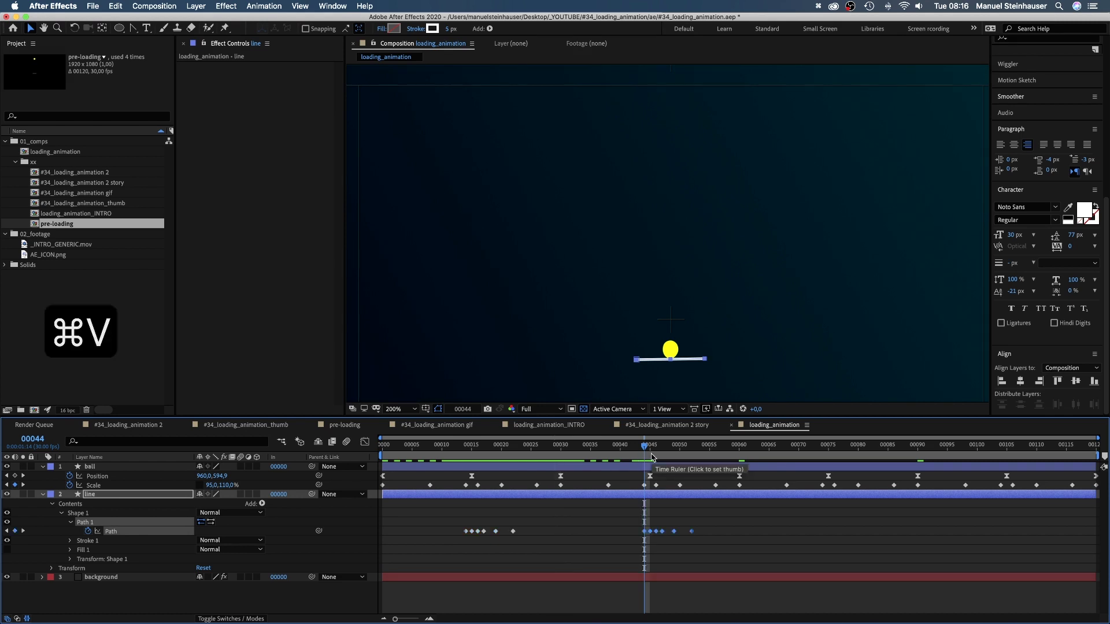
pyautogui.moveTo(649, 457); pyautogui.dragTo(656, 457)
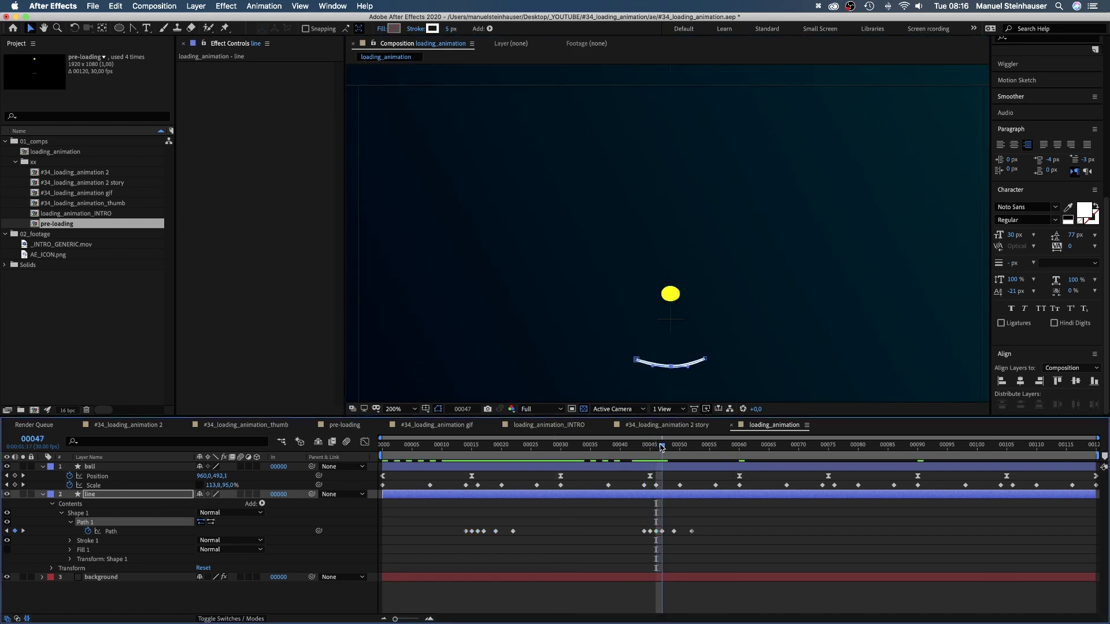
pyautogui.click(822, 446)
pyautogui.press('super+v')
pyautogui.moveTo(822, 445); pyautogui.dragTo(835, 447)
pyautogui.click(1001, 445)
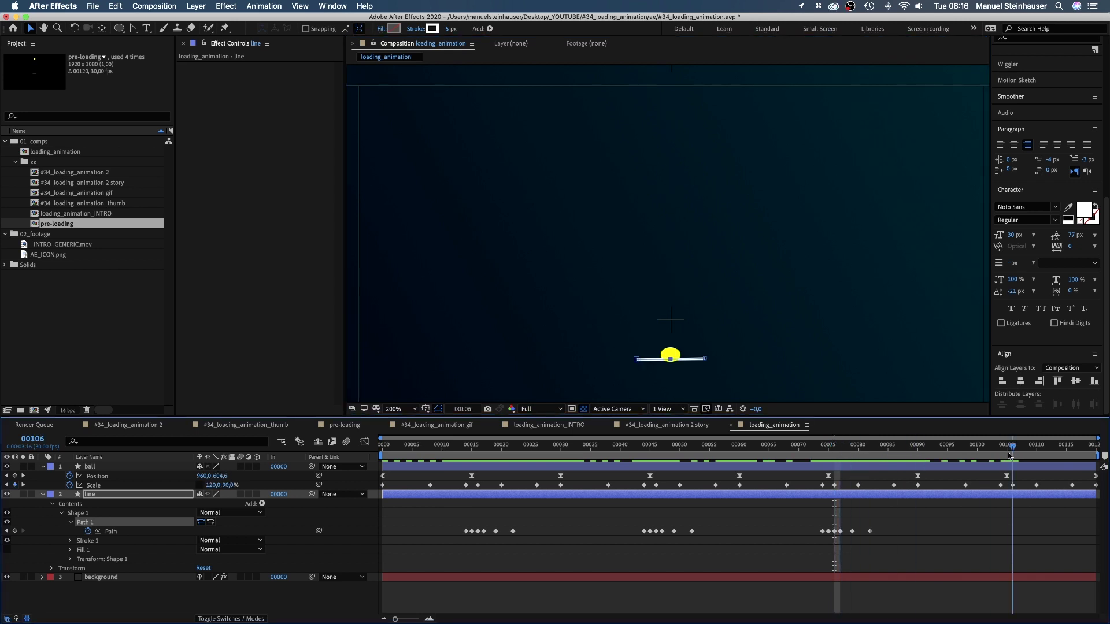
pyautogui.press('super+v')
pyautogui.moveTo(1001, 445); pyautogui.dragTo(1013, 446)
# Ease the ball's last-bounce Position speed curve in the Graph Editor and preview.
pyautogui.click(1007, 476)
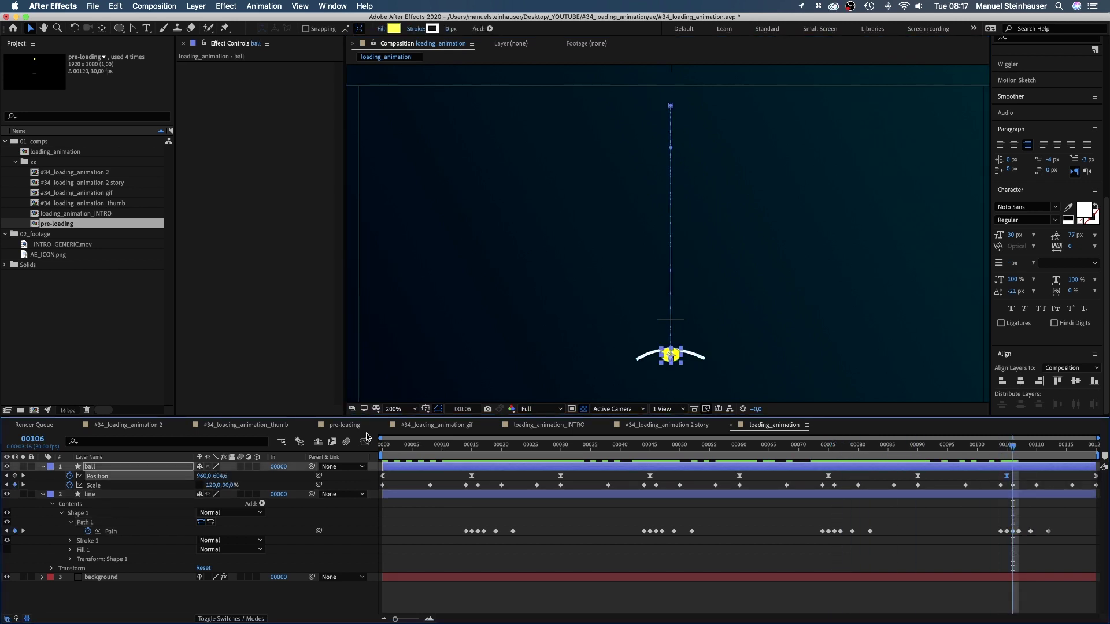
pyautogui.click(364, 442)
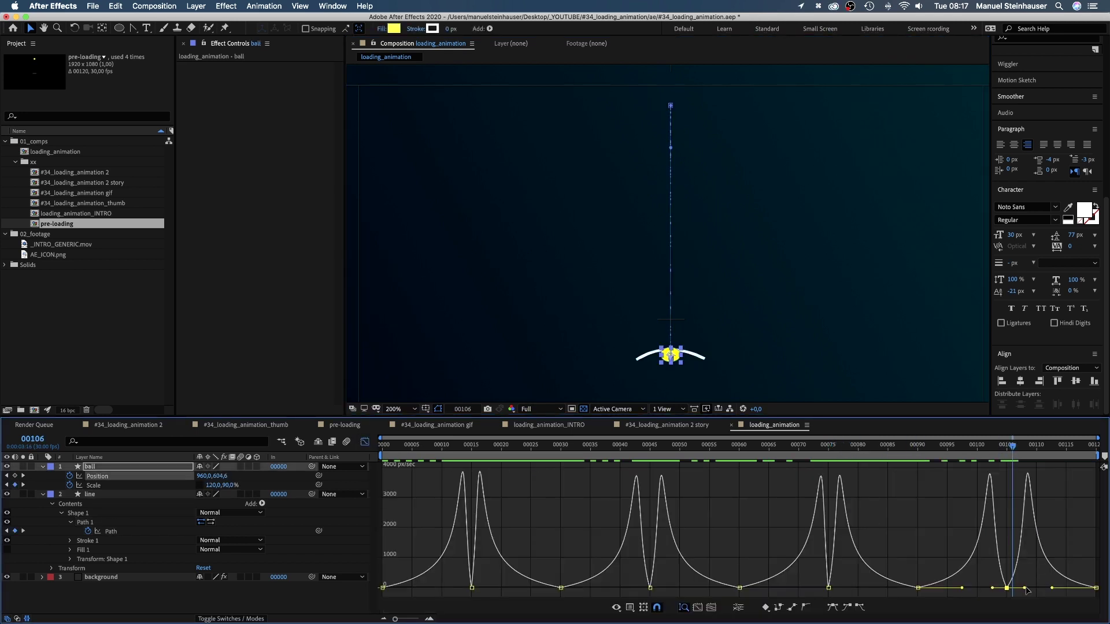
pyautogui.moveTo(1024, 590); pyautogui.dragTo(1051, 589)
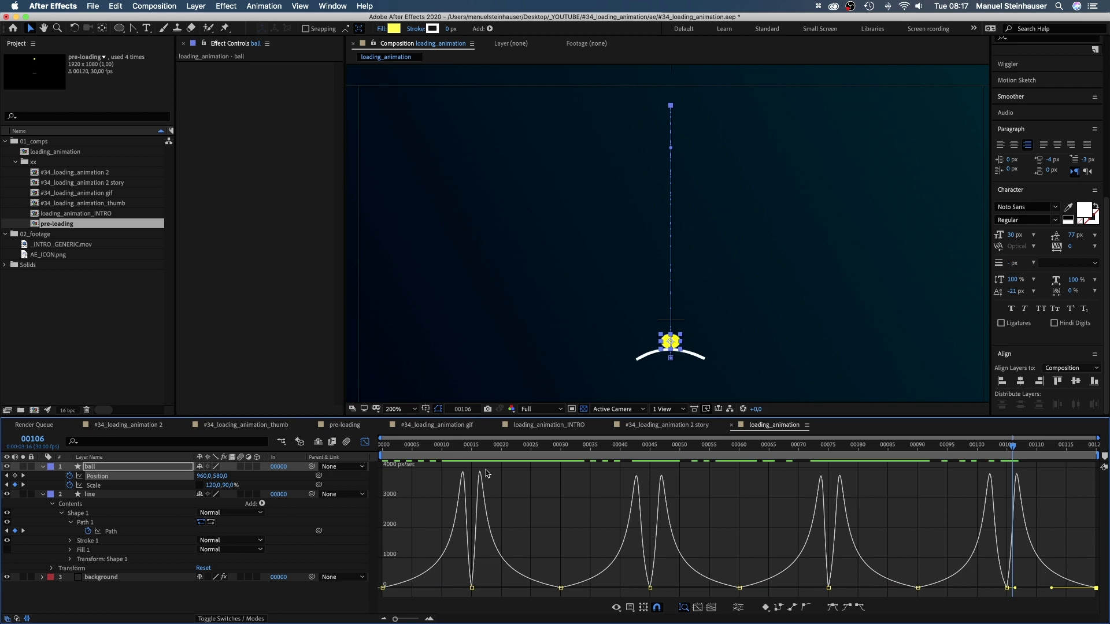
pyautogui.click(365, 442)
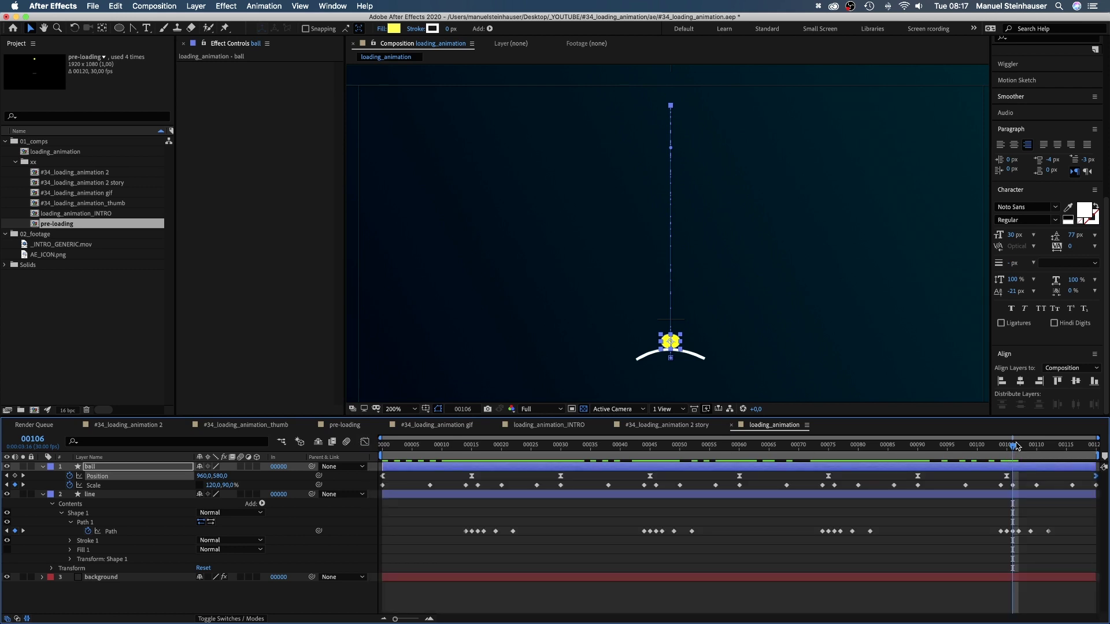
pyautogui.press('space')
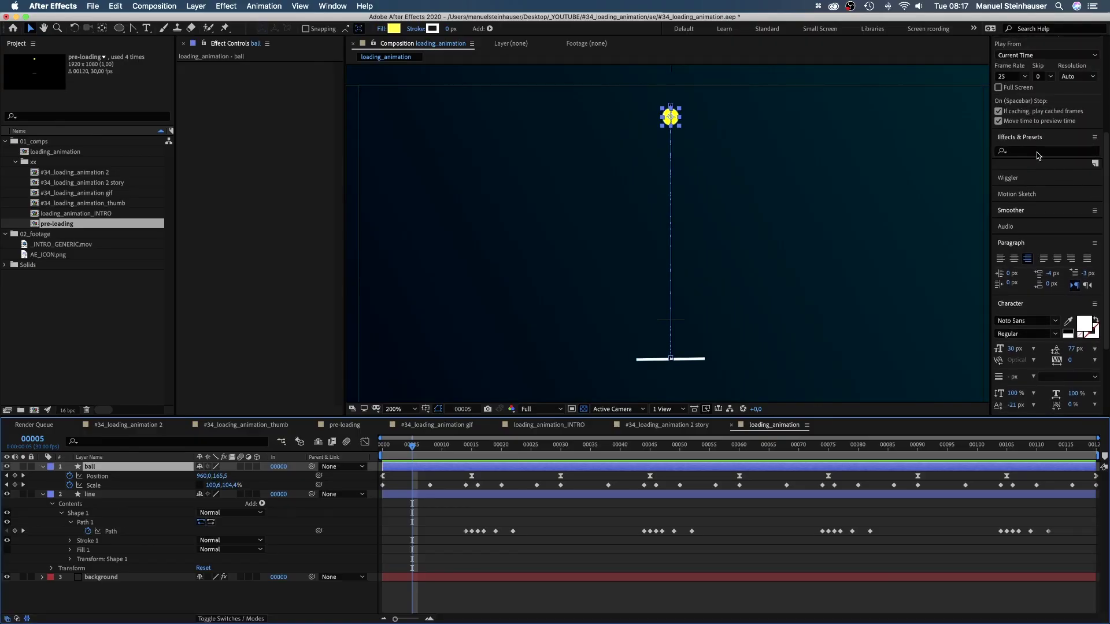
# Apply Echo to the ball with Echo Time -0.003, 20 echoes and Decay 0.50, and preview it.
pyautogui.click(1038, 151)
pyautogui.write('echo')
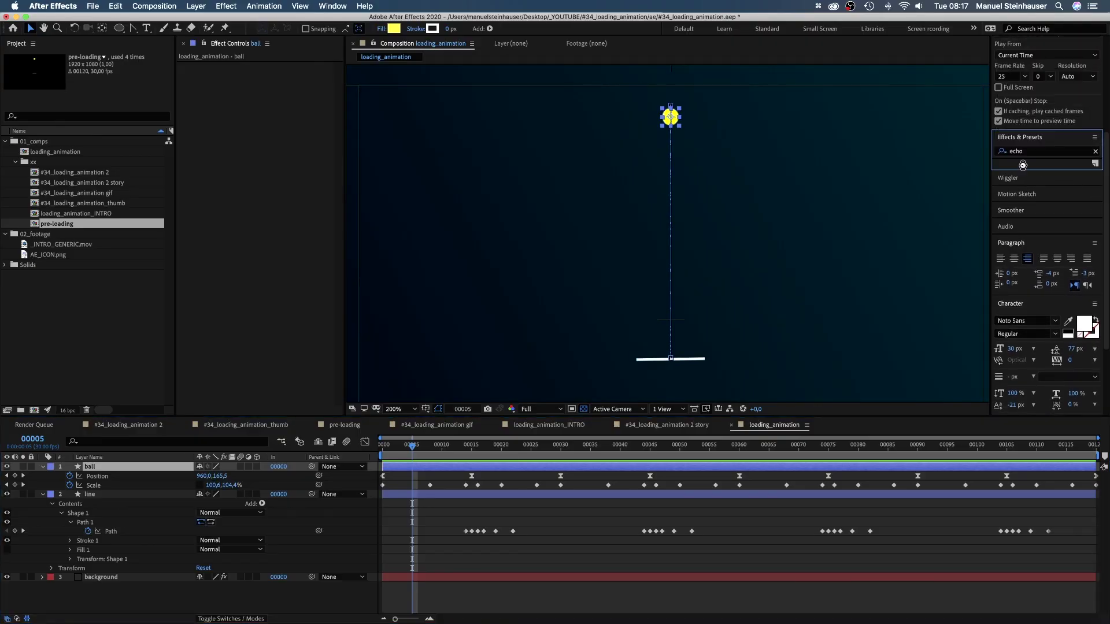
pyautogui.moveTo(1026, 191); pyautogui.dragTo(244, 105)
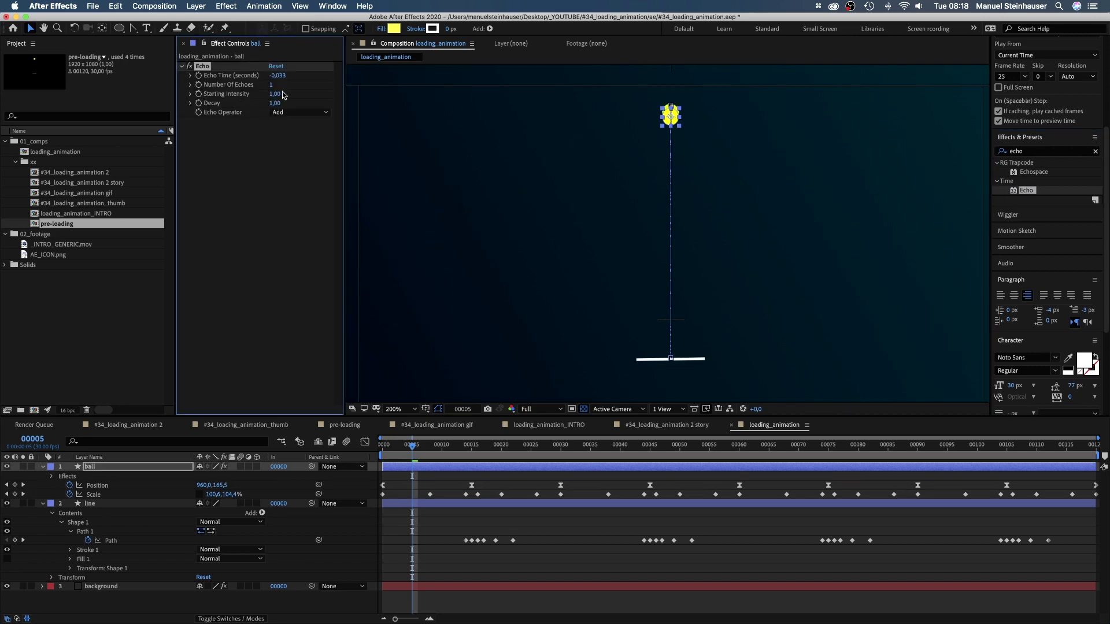
pyautogui.write('03')
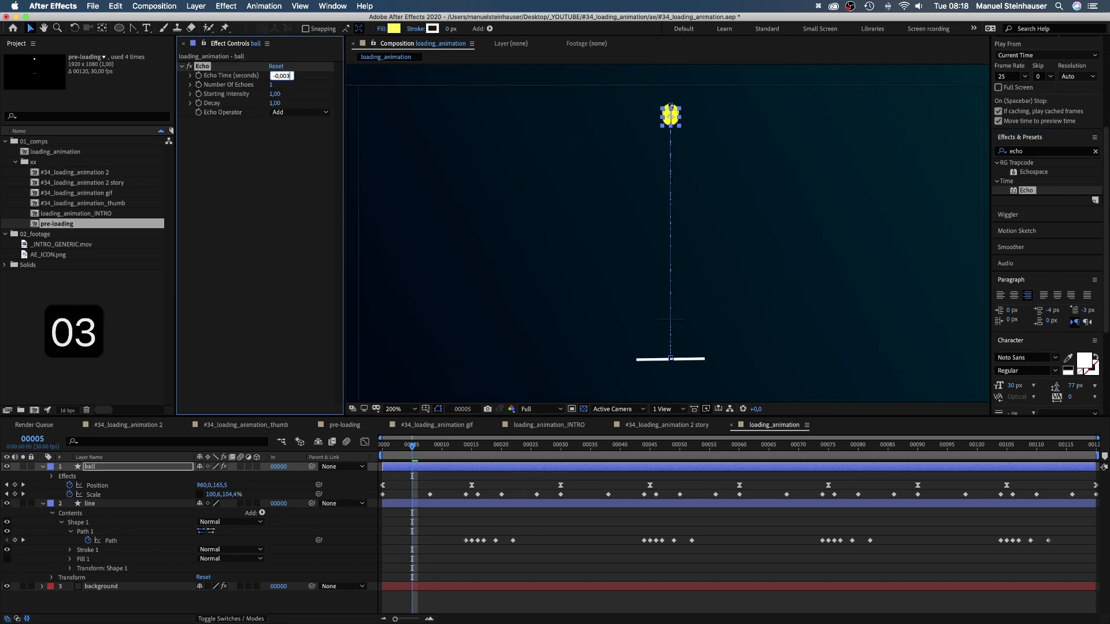
pyautogui.press('Return')
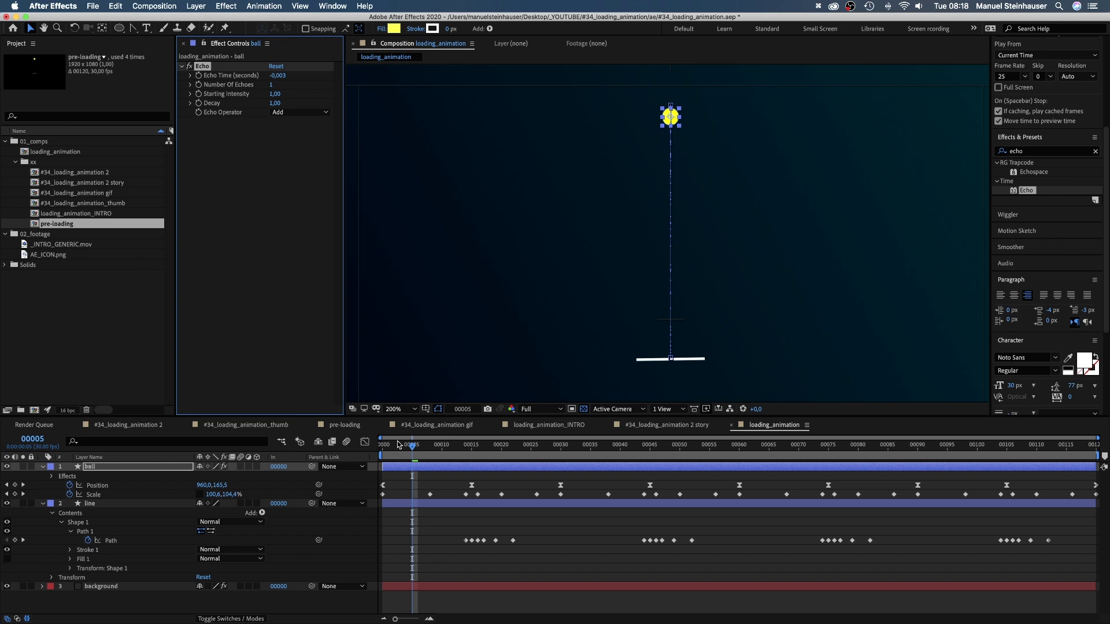
pyautogui.moveTo(416, 449); pyautogui.dragTo(448, 450)
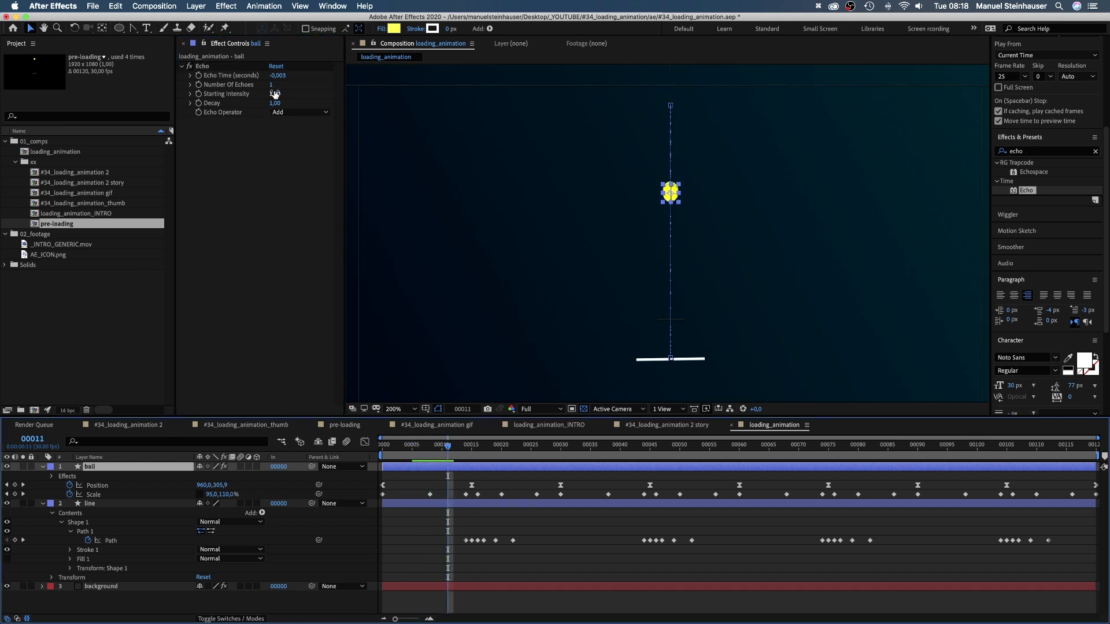
pyautogui.write('20')
pyautogui.press('Return')
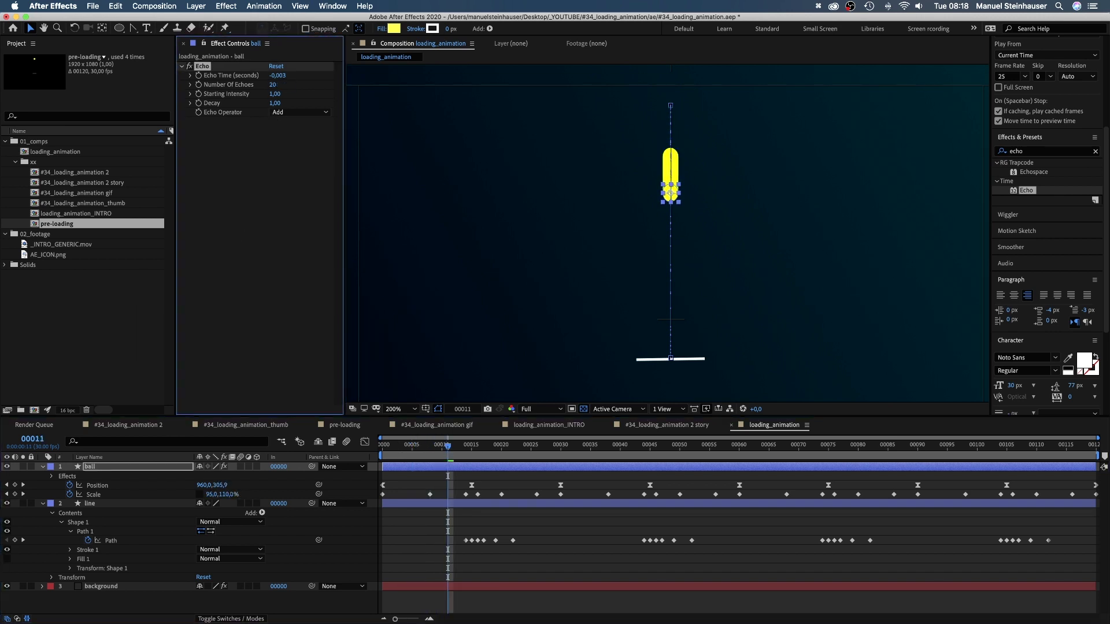
pyautogui.write('0,5')
pyautogui.press('Return')
pyautogui.press('space')
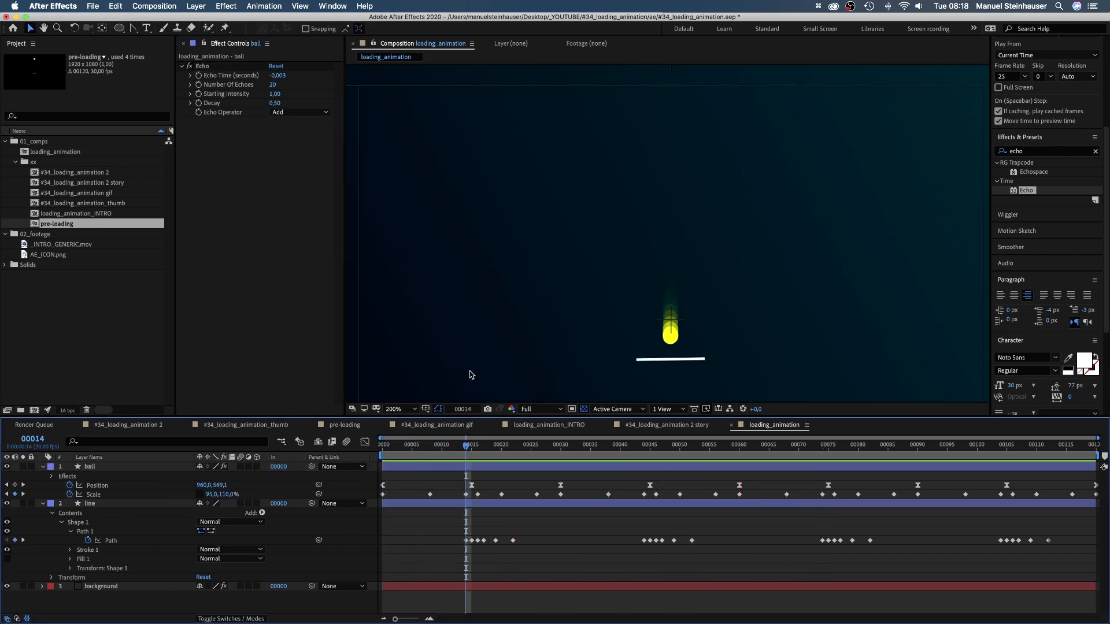
# Change the Echo Time to -0.001 and the Decay to 0.70, then replay from the start.
pyautogui.click(278, 75)
pyautogui.press('BackSpace')
pyautogui.write('1')
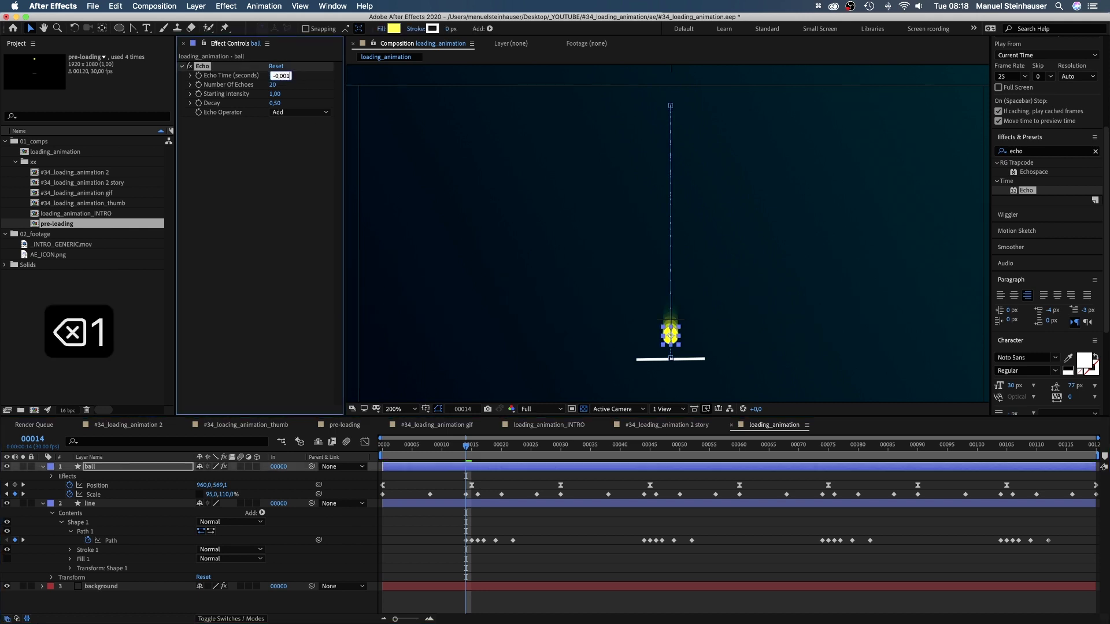
pyautogui.press('Return')
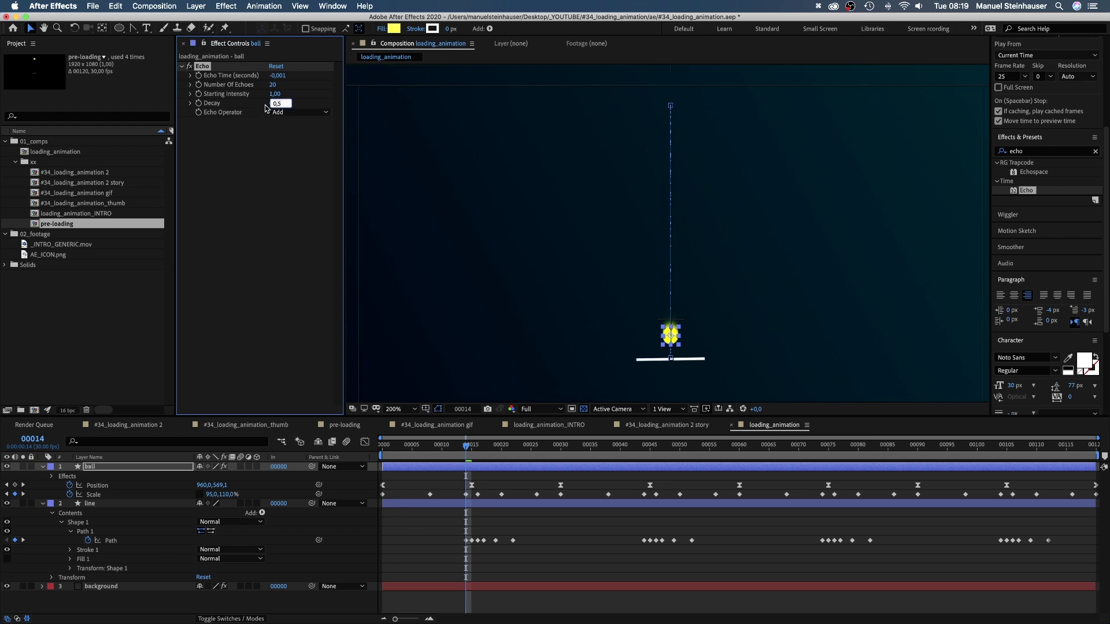
pyautogui.write('0,7')
pyautogui.press('Return')
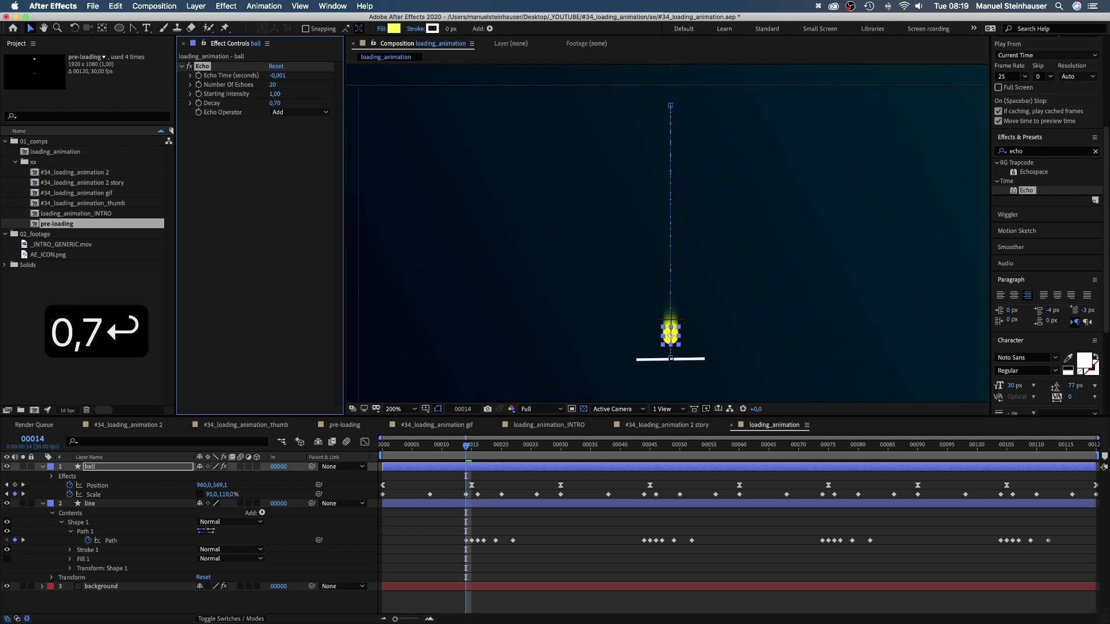
pyautogui.click(453, 449)
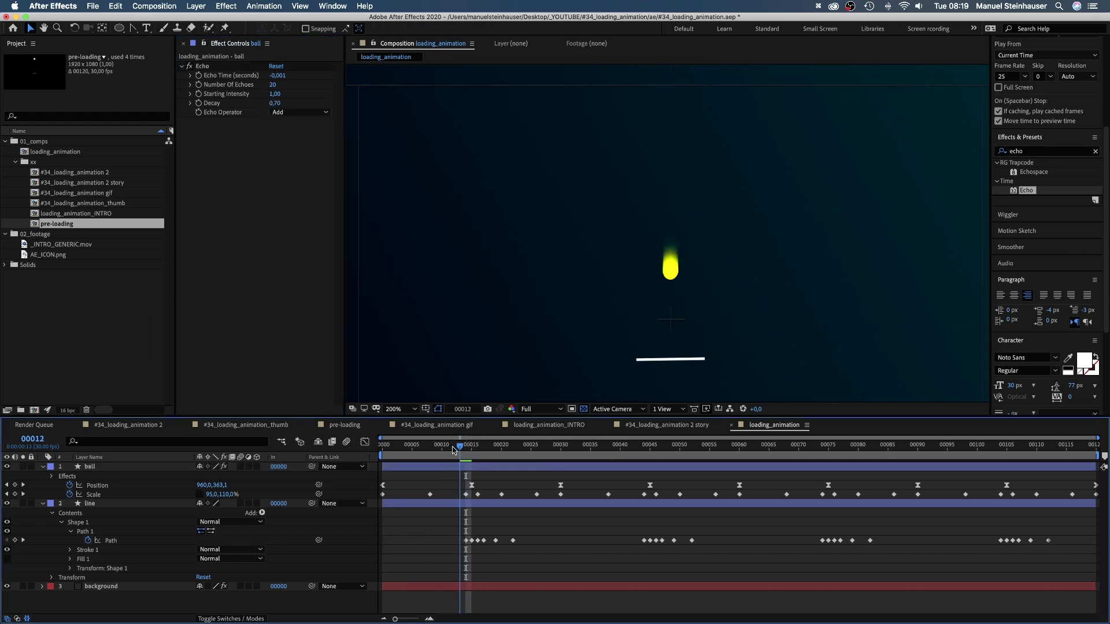
pyautogui.moveTo(453, 448); pyautogui.dragTo(383, 448)
pyautogui.press('space')
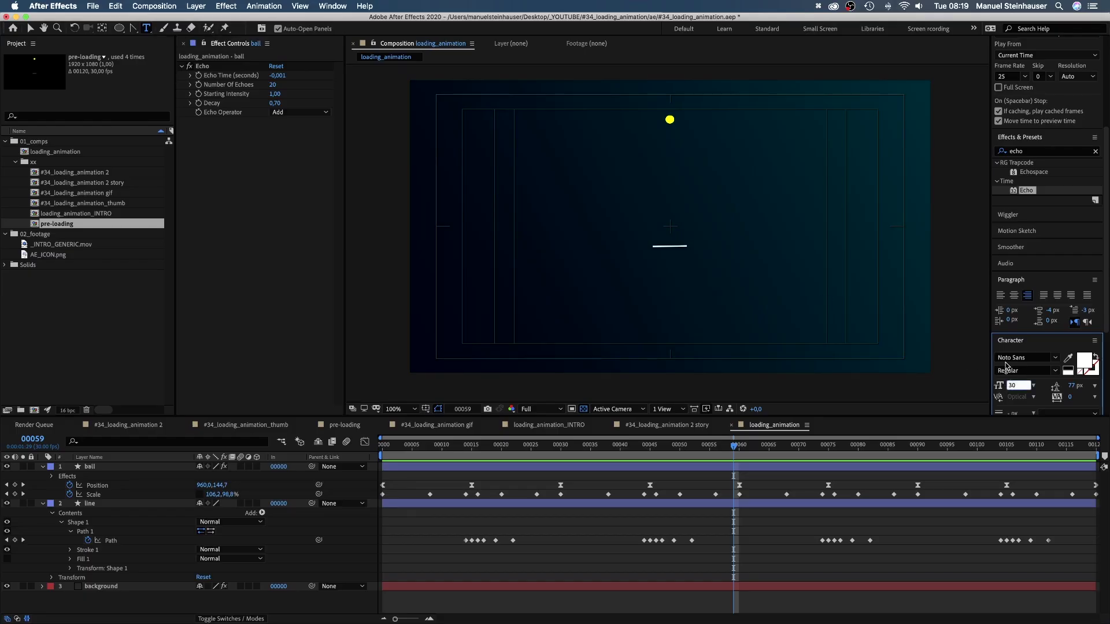
# Create a 40 px 'Loading stuff' text below the white line.
pyautogui.write('40')
pyautogui.press('Return')
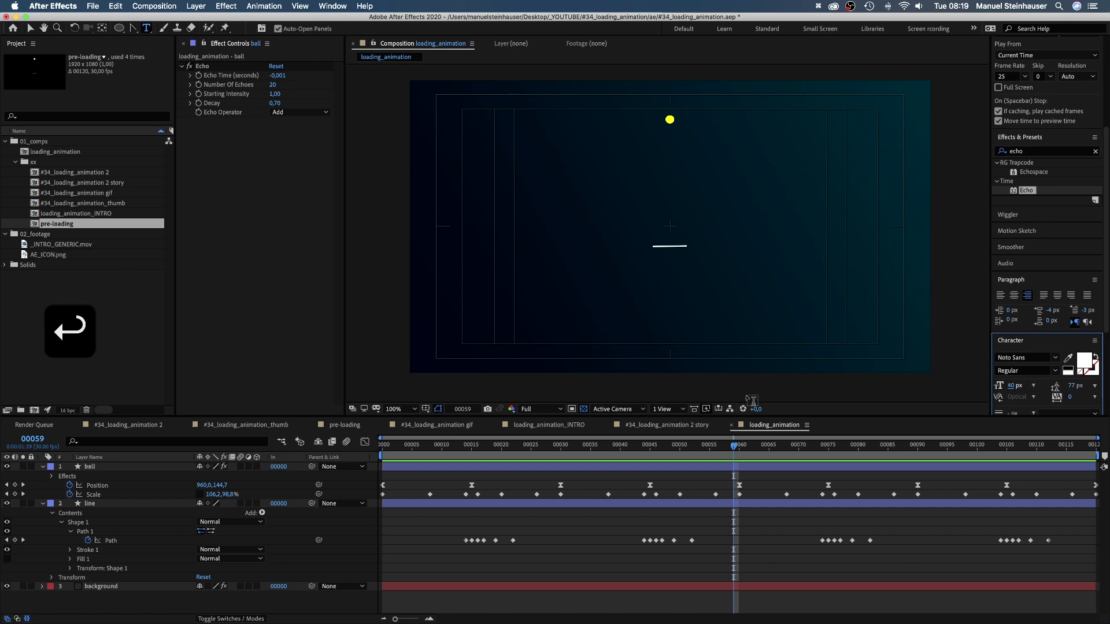
pyautogui.click(641, 266)
pyautogui.write('Load')
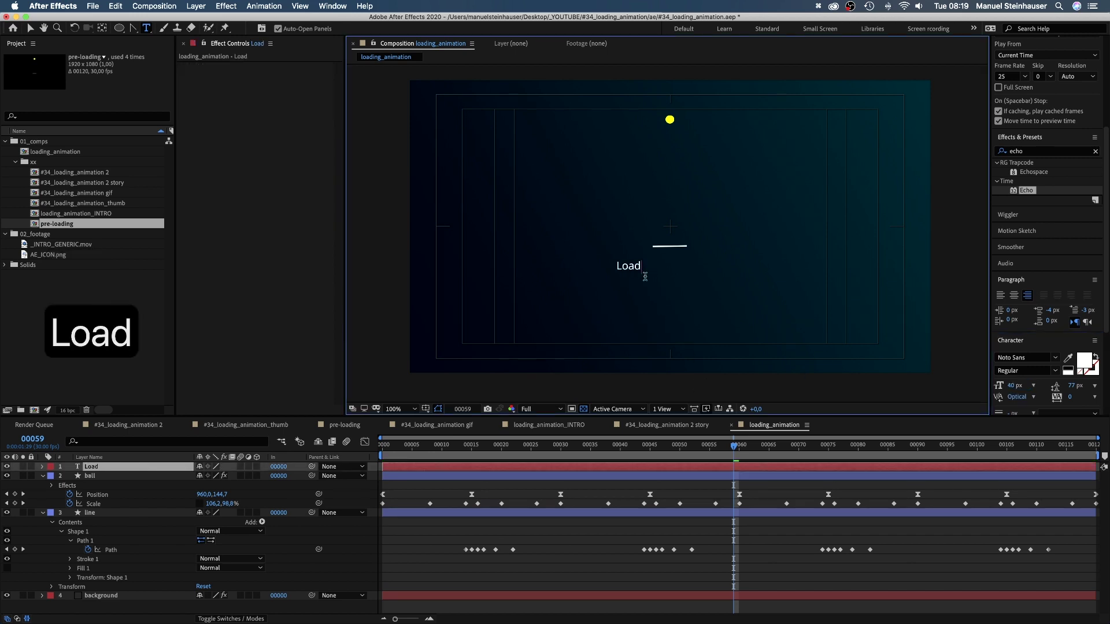
pyautogui.write('ing stuff')
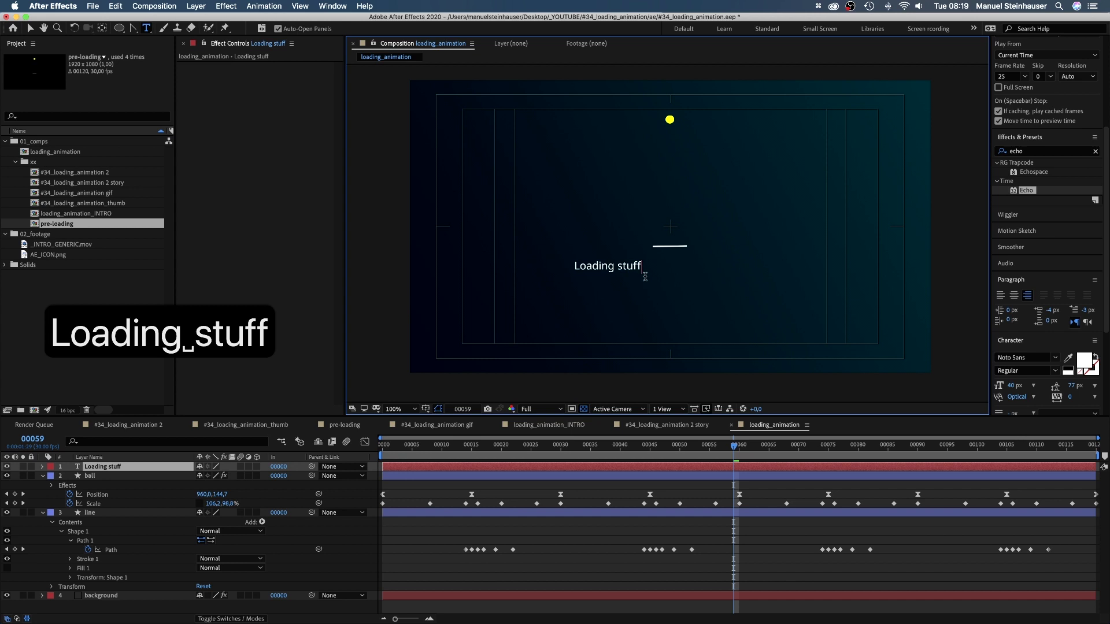
pyautogui.click(30, 28)
# Centre-align the text, centre it horizontally in the composition and nudge it under the line.
pyautogui.click(1014, 295)
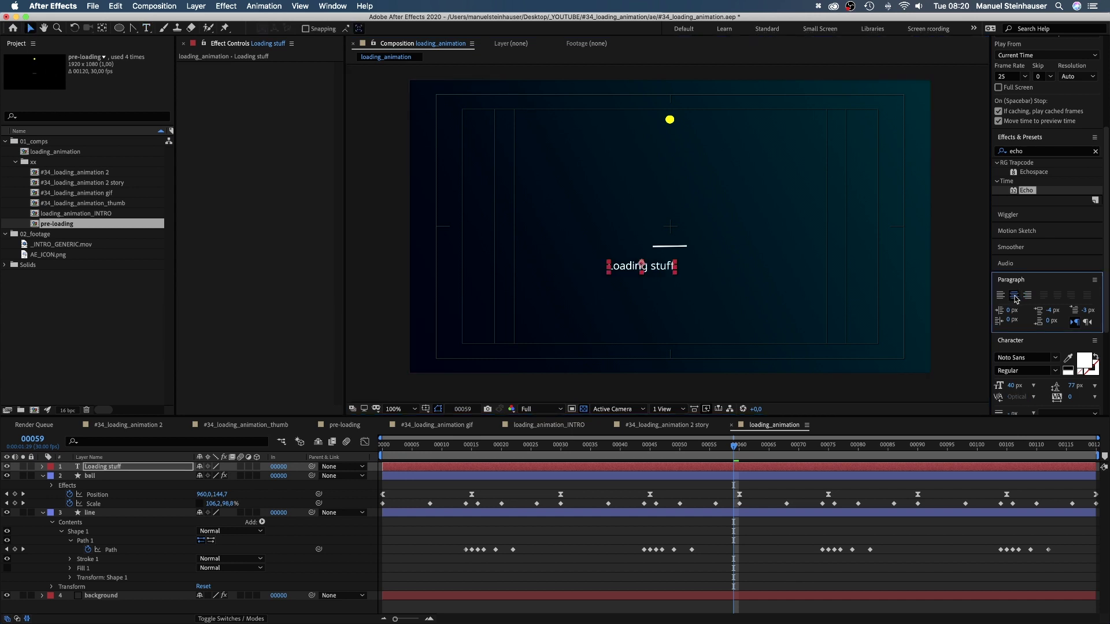
pyautogui.scroll(-5, 1032, 347)
pyautogui.click(1019, 382)
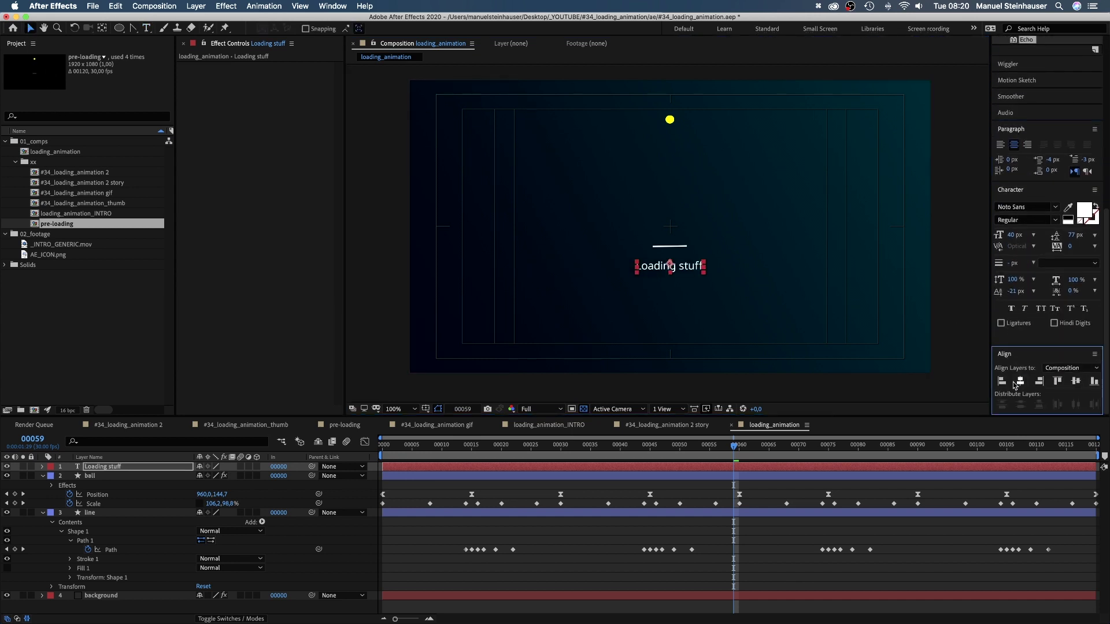
pyautogui.moveTo(685, 272); pyautogui.dragTo(688, 262)
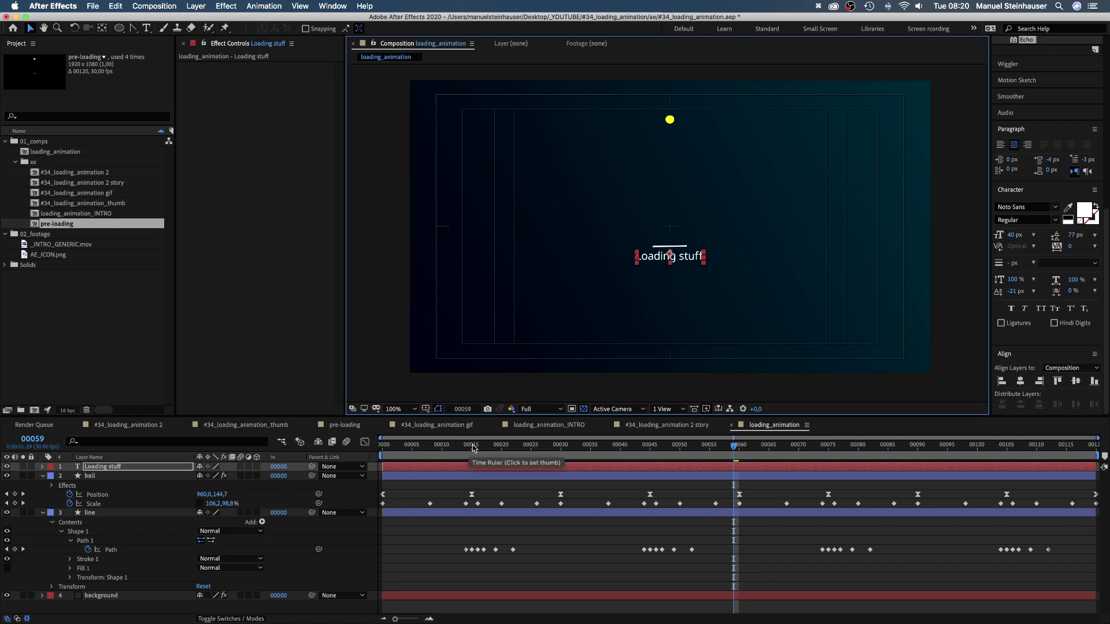
pyautogui.moveTo(466, 449); pyautogui.dragTo(490, 447)
# Keyframe the text's Position so it starts higher at frame 15 with Easy Ease In.
pyautogui.press('p')
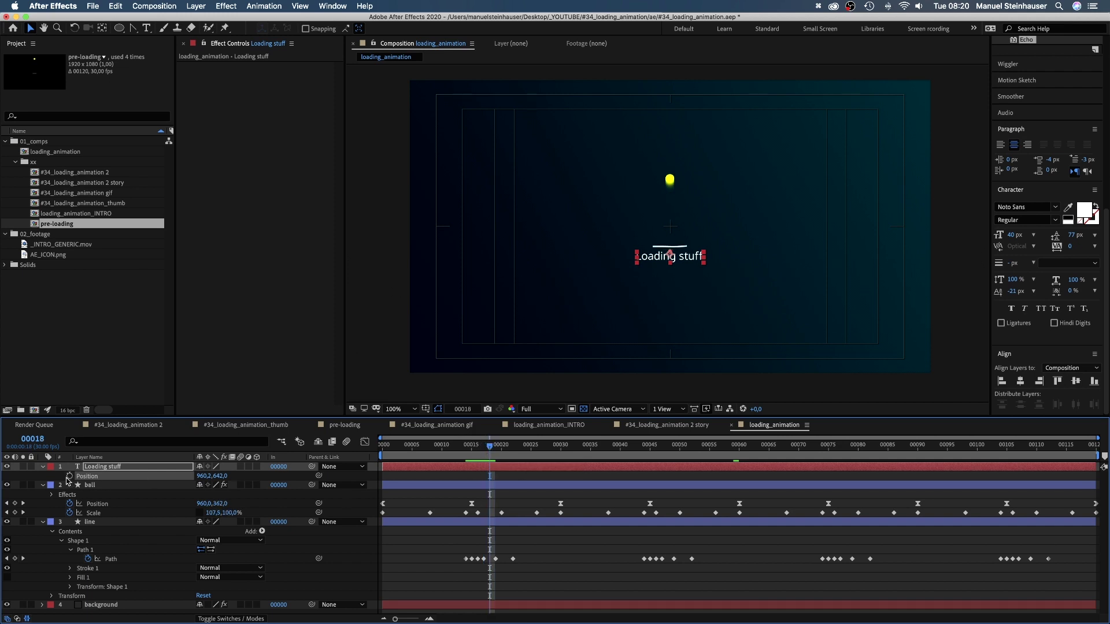
pyautogui.click(70, 476)
pyautogui.moveTo(490, 448); pyautogui.dragTo(471, 454)
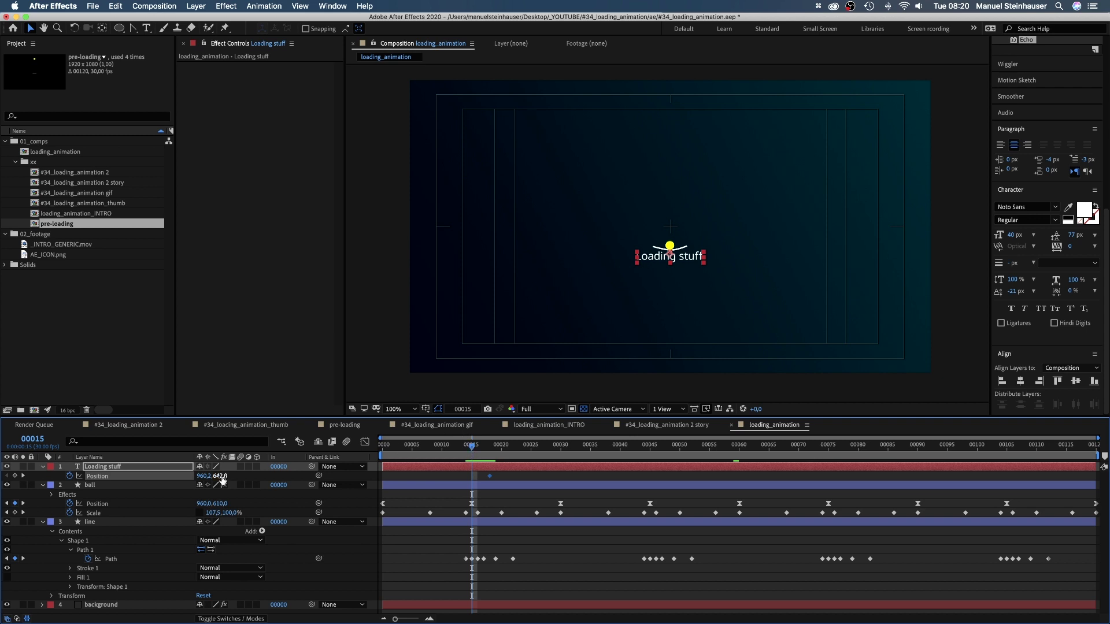
pyautogui.moveTo(217, 477); pyautogui.dragTo(205, 476)
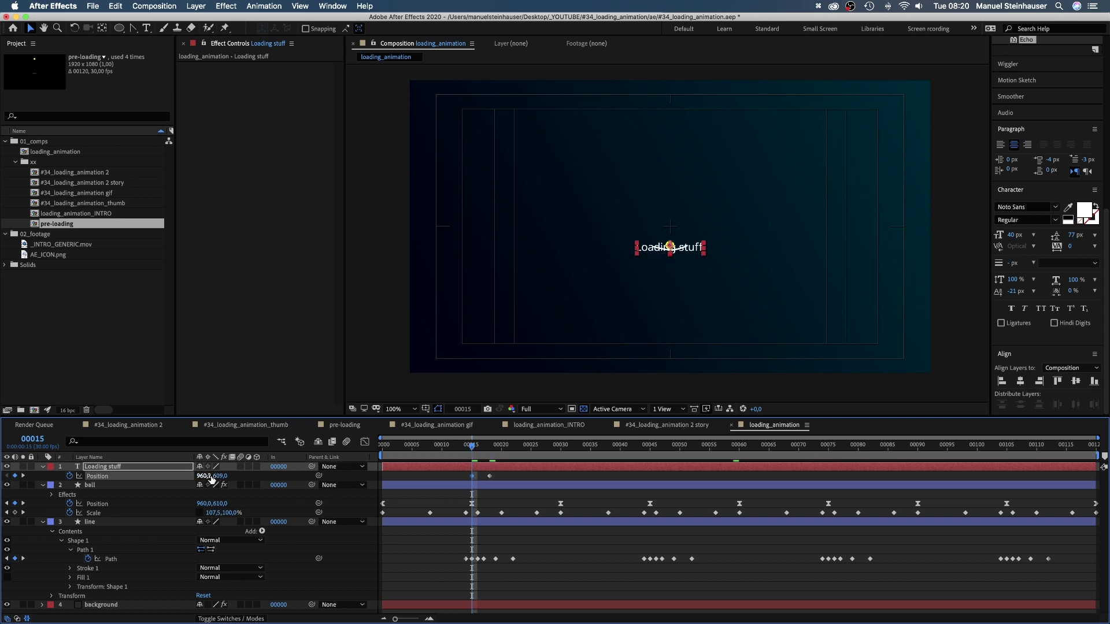
pyautogui.click(486, 491)
pyautogui.click(472, 476)
pyautogui.rightClick(472, 475)
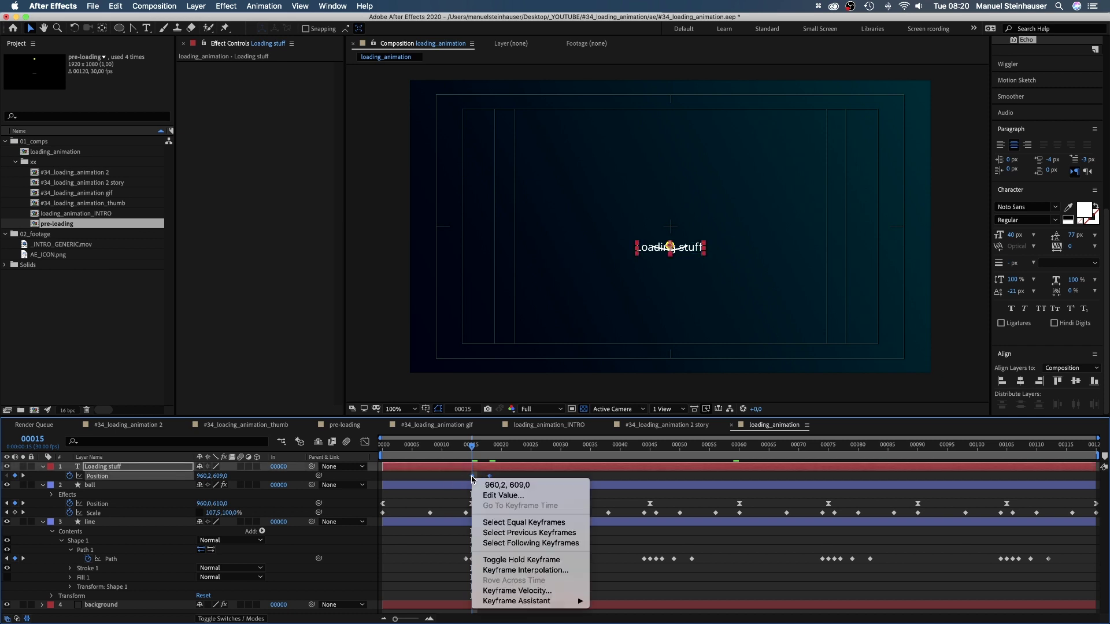
pyautogui.moveTo(521, 603)
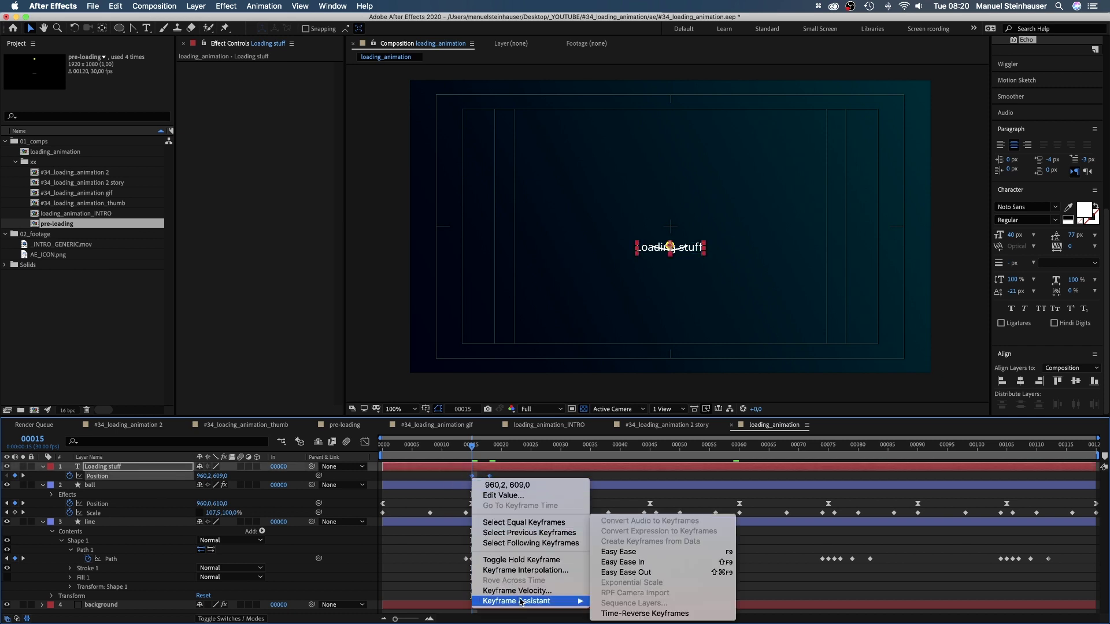
pyautogui.click(618, 562)
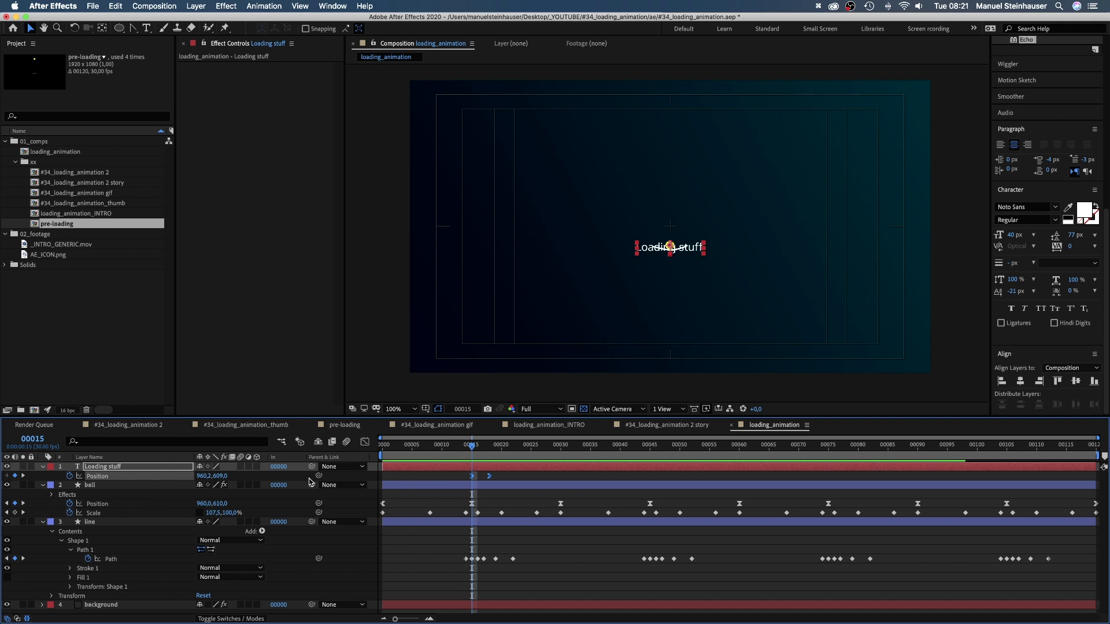
# Fade the text's Opacity in from 0% at frame 15 and trim the layer to start there.
pyautogui.hotkey('shift', 't')
pyautogui.hotkey('alt', 'shift', 't')
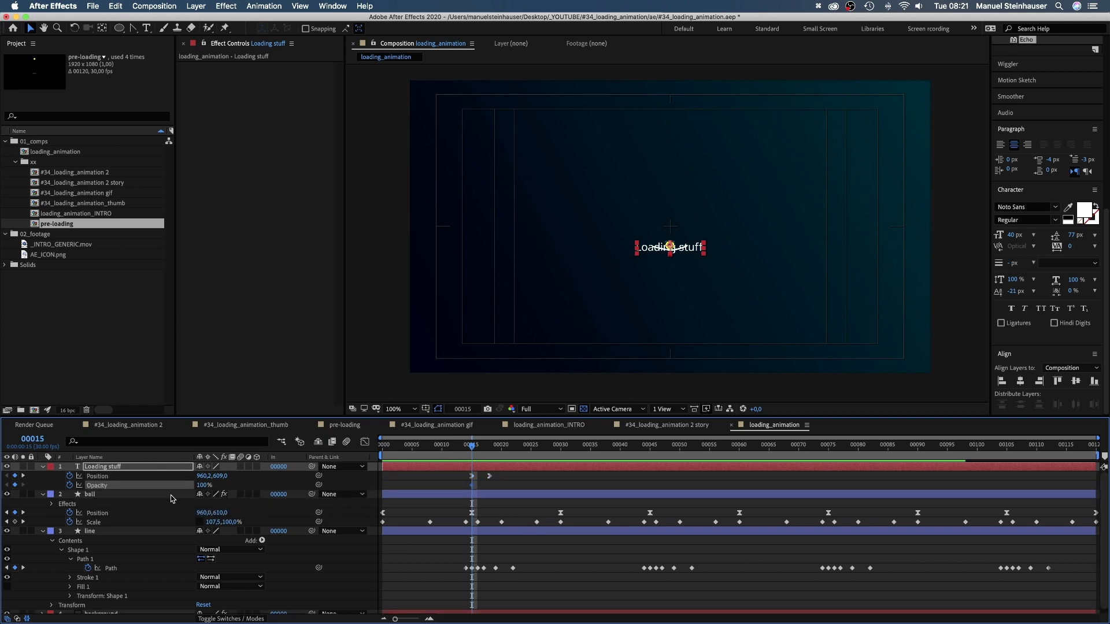
pyautogui.moveTo(206, 488); pyautogui.dragTo(148, 496)
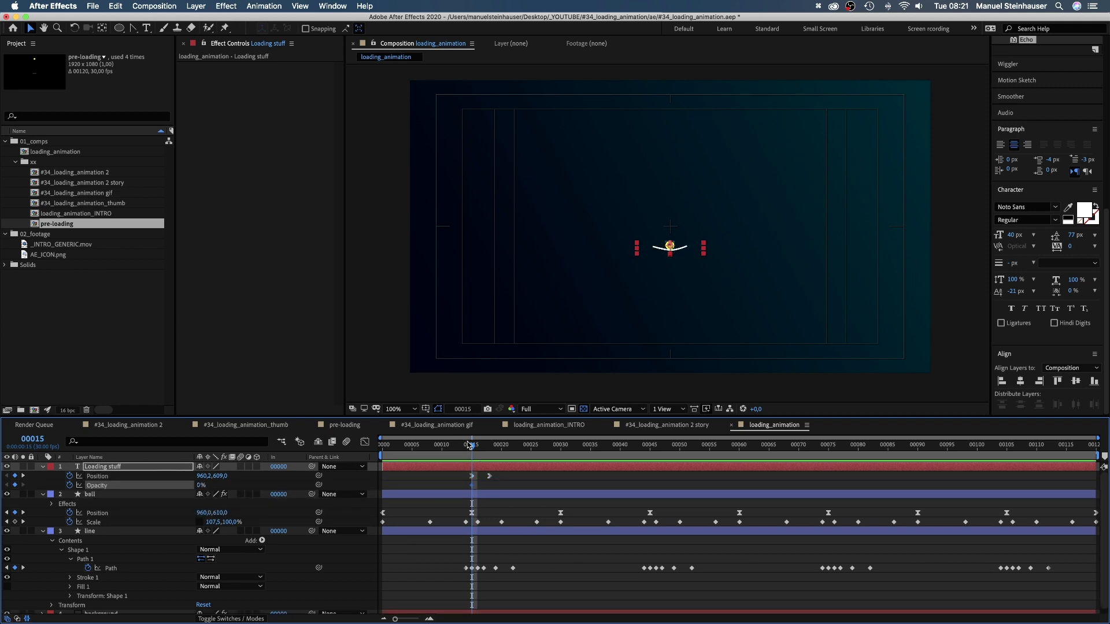
pyautogui.press('pagedown')
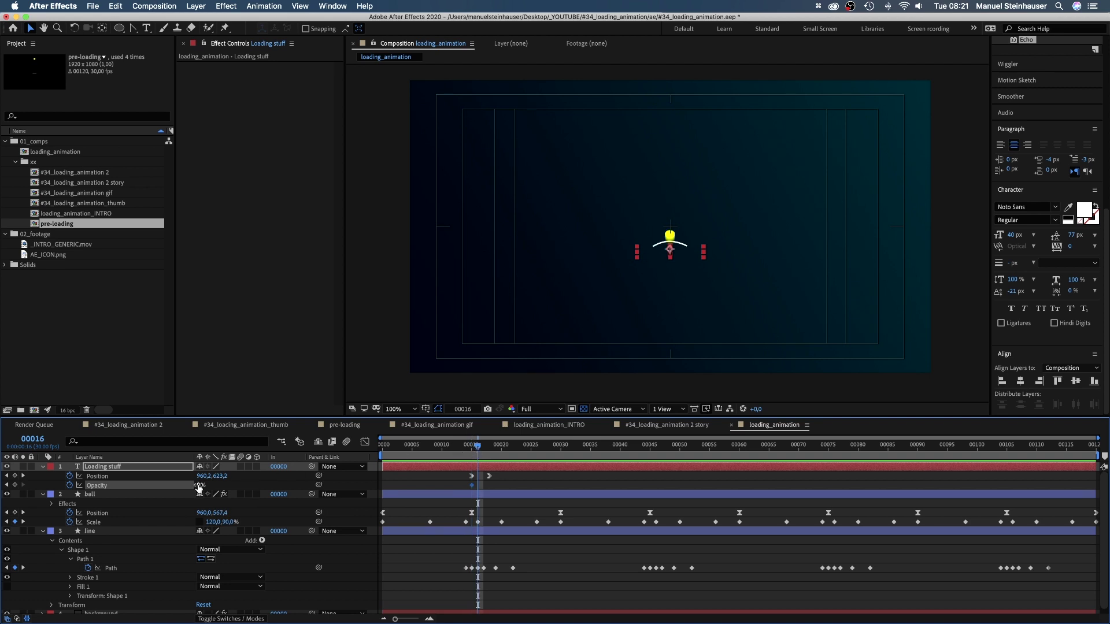
pyautogui.moveTo(199, 488); pyautogui.dragTo(228, 485)
pyautogui.press('pageup')
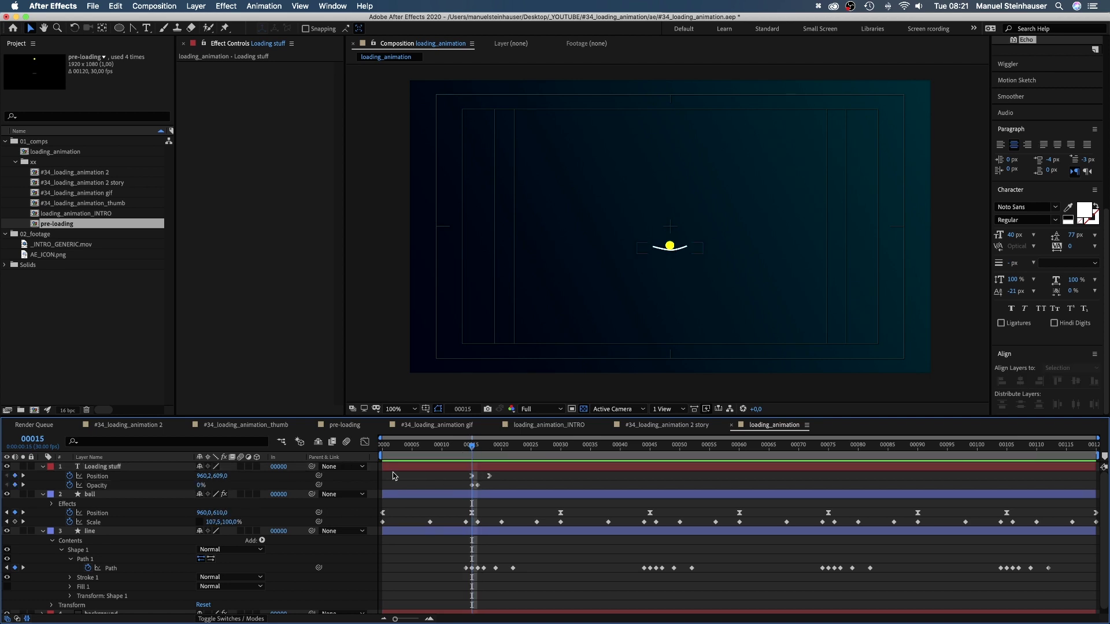
pyautogui.hotkey('alt', '[')
# End 'Loading stuff' at frame 45 and add a 'Making it pop' copy starting there.
pyautogui.click(642, 457)
pyautogui.press('pagedown')
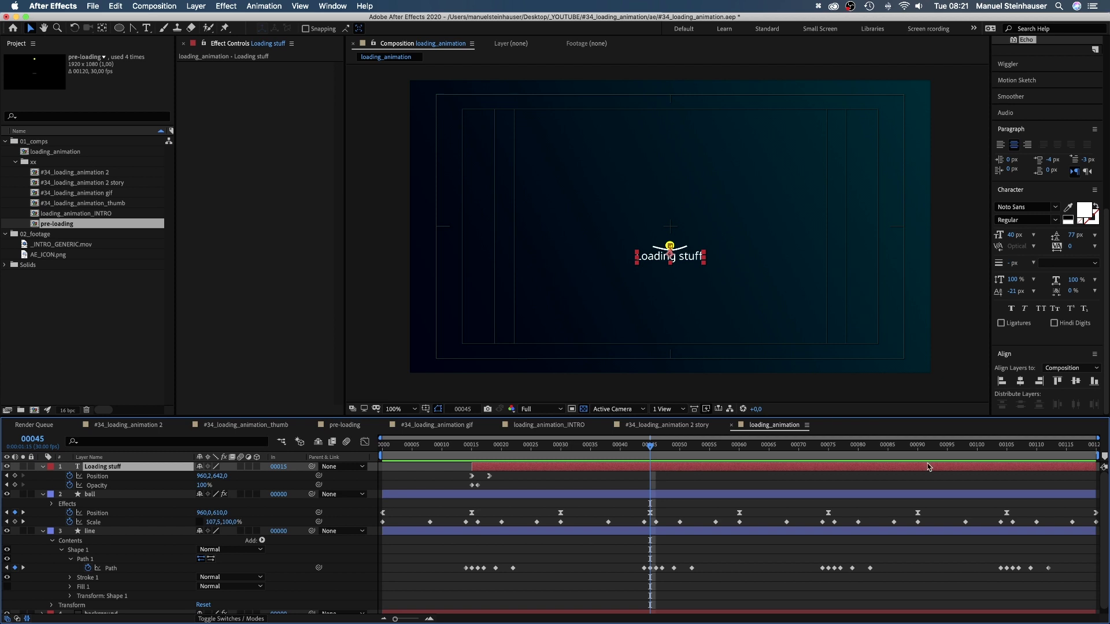
pyautogui.moveTo(1097, 466); pyautogui.dragTo(651, 476)
pyautogui.hotkey('ctrl', 'd')
pyautogui.press('[')
pyautogui.click(734, 445)
pyautogui.doubleClick(718, 466)
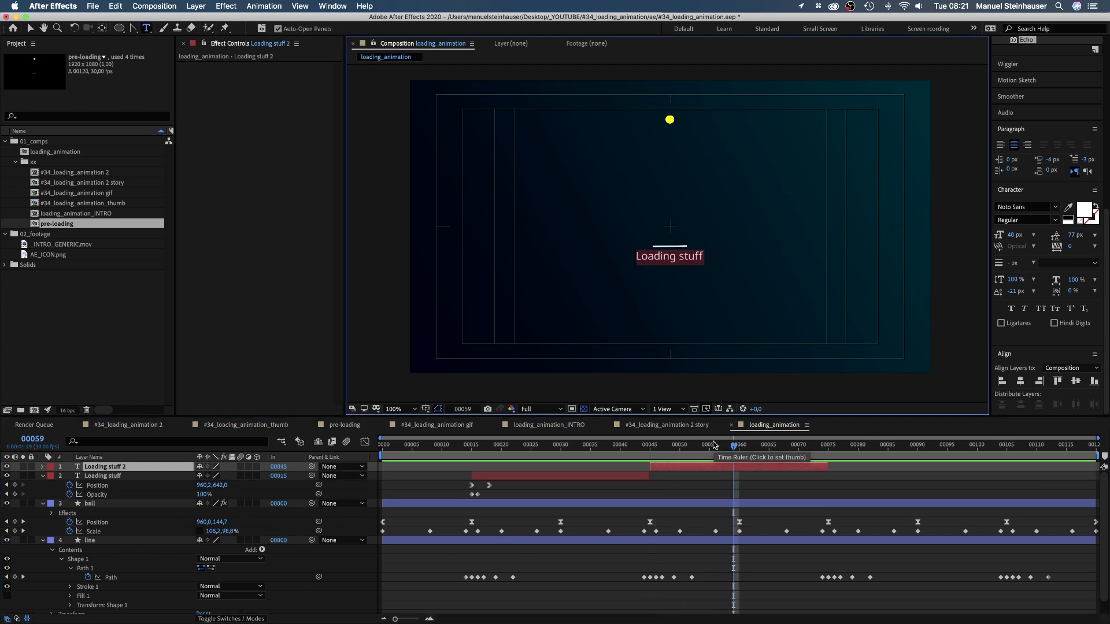
pyautogui.write('Making it pop')
pyautogui.press('Escape')
# Add a 'Loading pics' text copy starting at frame 75.
pyautogui.hotkey('ctrl', 'd')
pyautogui.moveTo(717, 466); pyautogui.dragTo(1058, 467)
pyautogui.click(853, 446)
pyautogui.doubleClick(879, 467)
pyautogui.write('Loading pics')
pyautogui.press('Escape')
# Add a 'Taking a nap' text copy starting at frame 105.
pyautogui.hotkey('ctrl', 'd')
pyautogui.click(1044, 445)
pyautogui.doubleClick(1058, 467)
pyautogui.write('Taking a nap')
pyautogui.press('Escape')
pyautogui.press('Home')
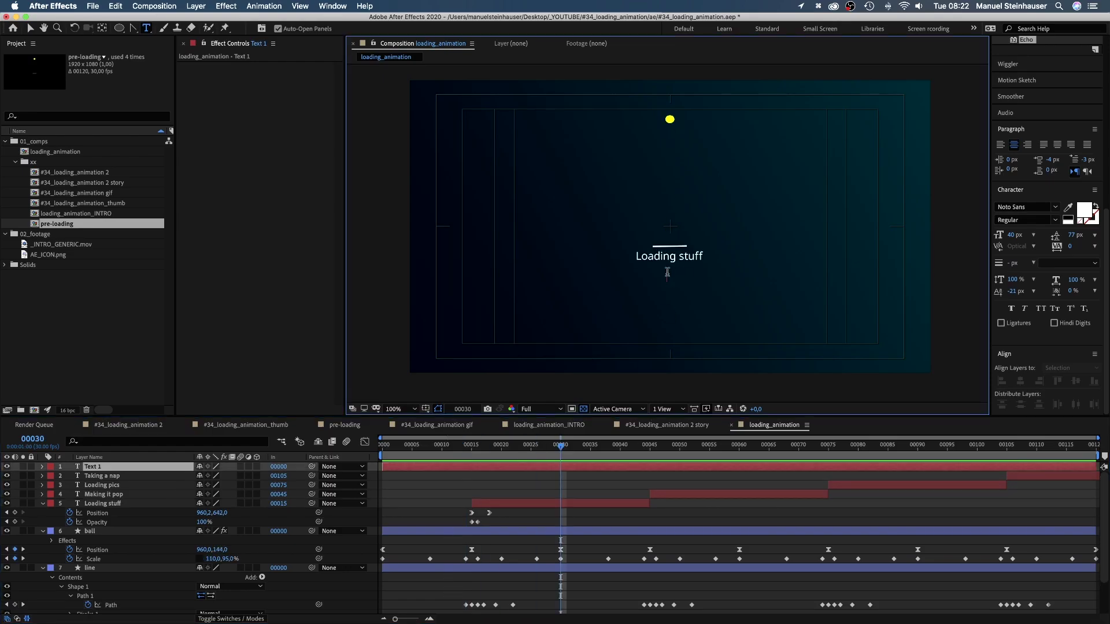
# Create a right-aligned 30 px '40' counter text just under 'Loading stuff'.
pyautogui.write('40')
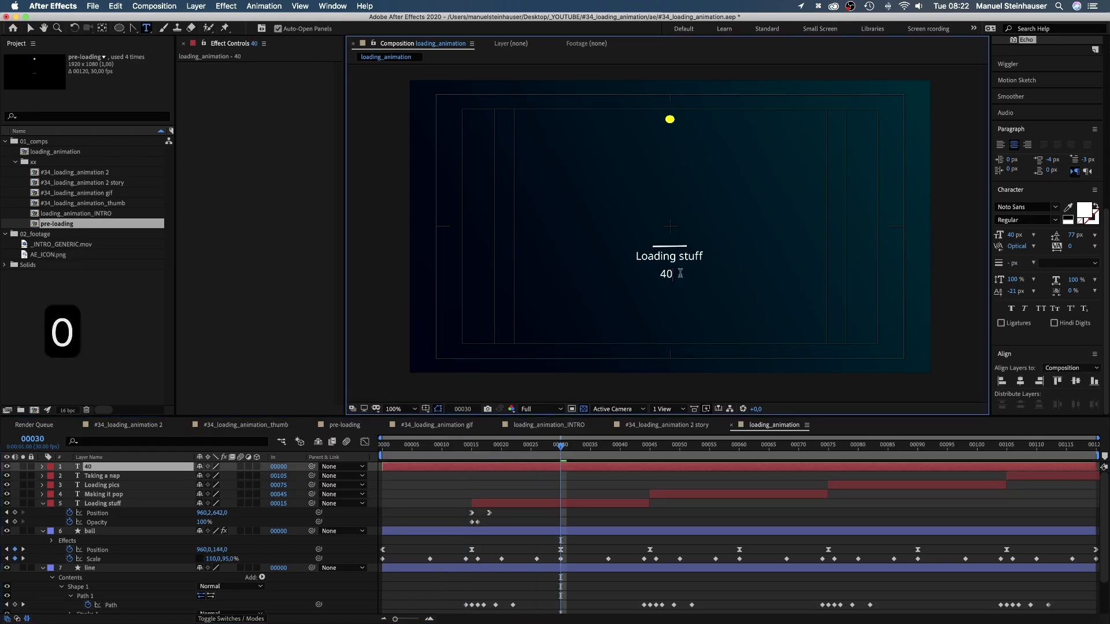
pyautogui.click(30, 28)
pyautogui.click(1011, 237)
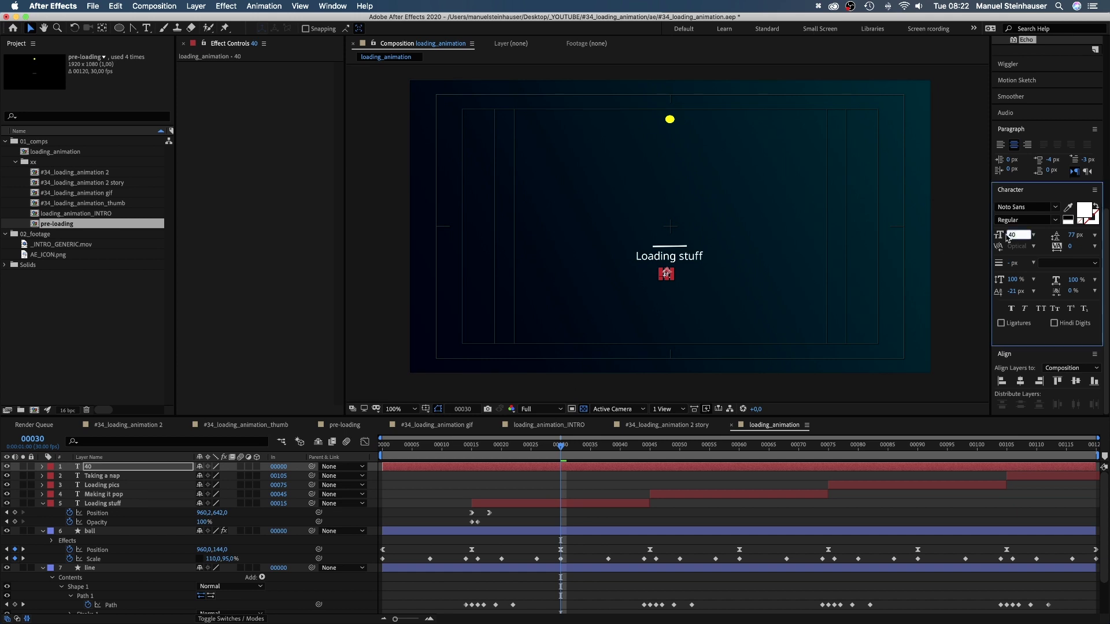
pyautogui.write('30')
pyautogui.press('Return')
pyautogui.click(1028, 146)
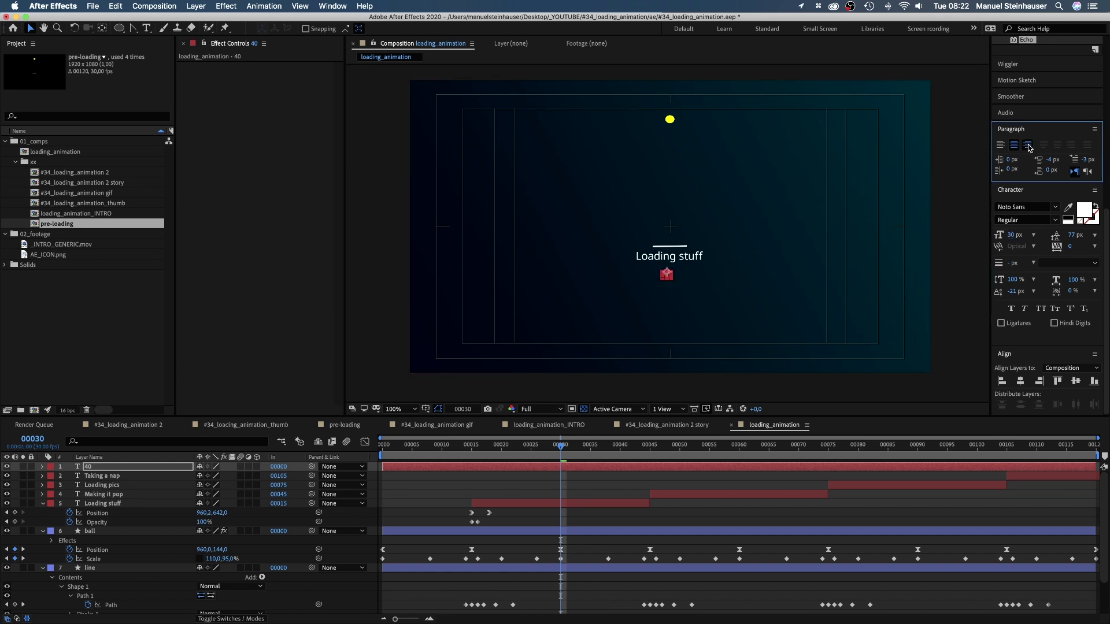
pyautogui.moveTo(668, 276); pyautogui.dragTo(671, 271)
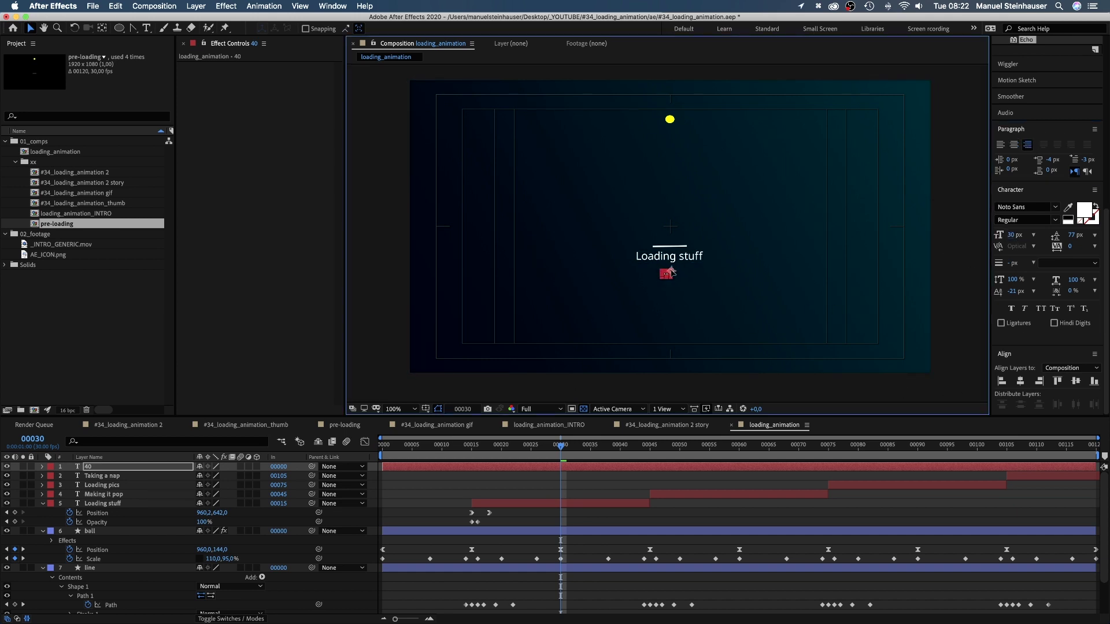
# Duplicate the counter as a '%' text and align its vertical centre with the 40 layer.
pyautogui.click(90, 467)
pyautogui.press('super+d')
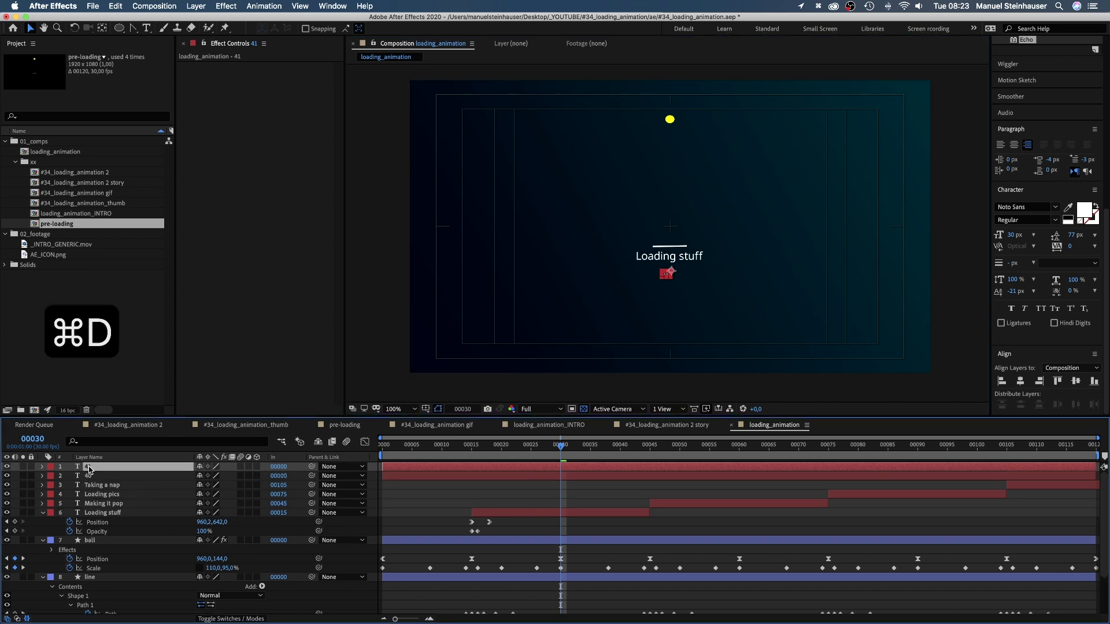
pyautogui.press('super+t')
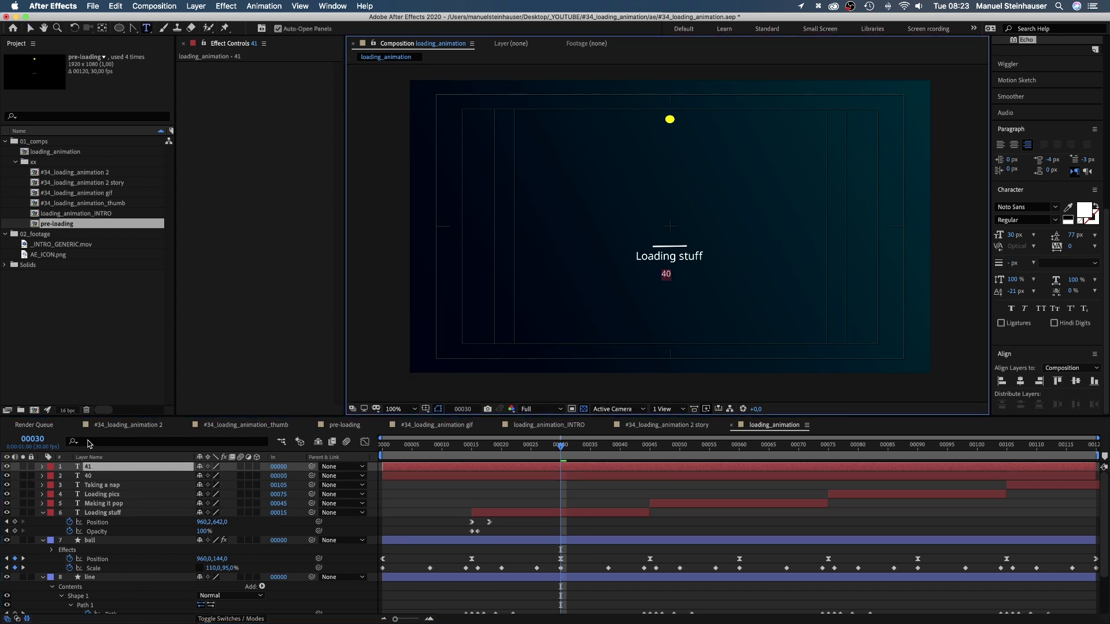
pyautogui.write('%')
pyautogui.click(30, 29)
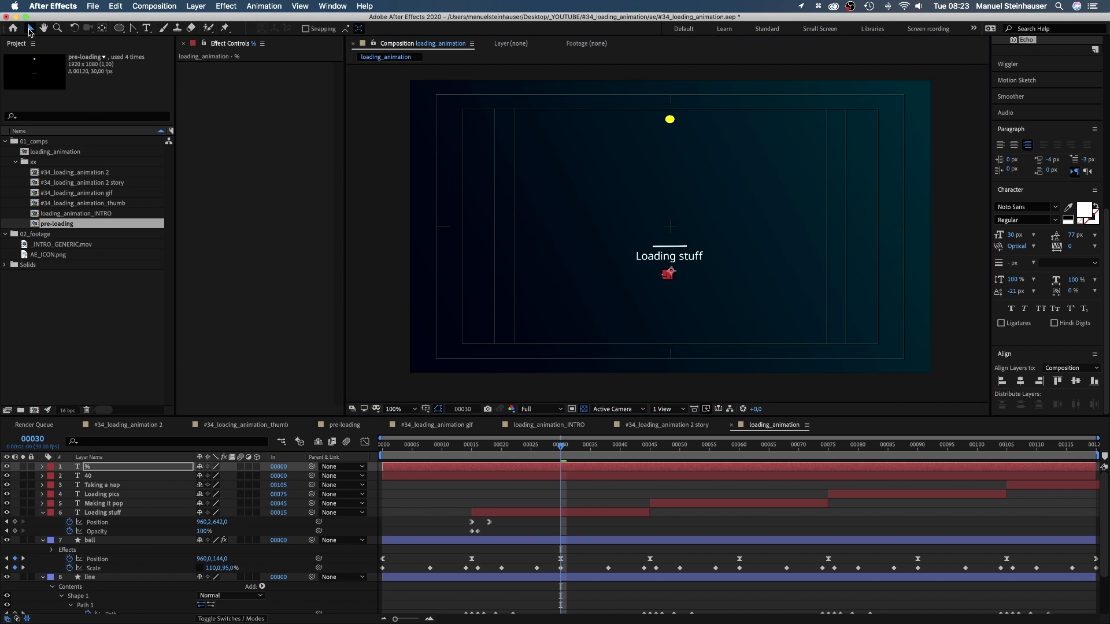
pyautogui.keyDown('shift'); pyautogui.click(675, 275); pyautogui.keyUp('shift')
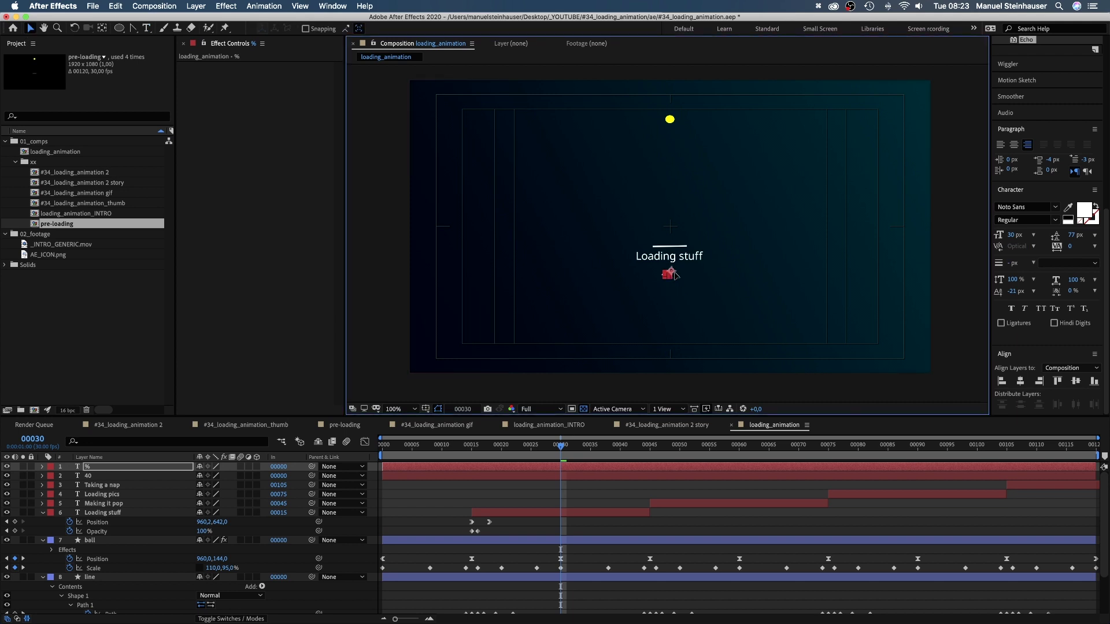
pyautogui.click(1094, 381)
pyautogui.click(81, 476)
# Add a Slider Control to the 40 layer, link its Source Text to the slider, and set 65.
pyautogui.click(43, 476)
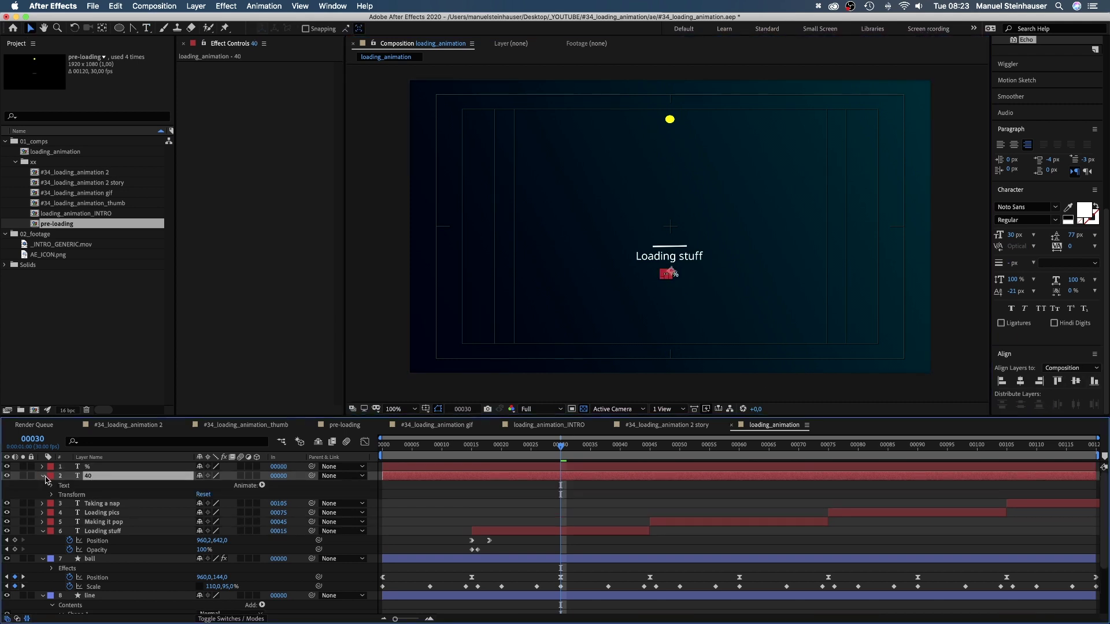
pyautogui.click(226, 6)
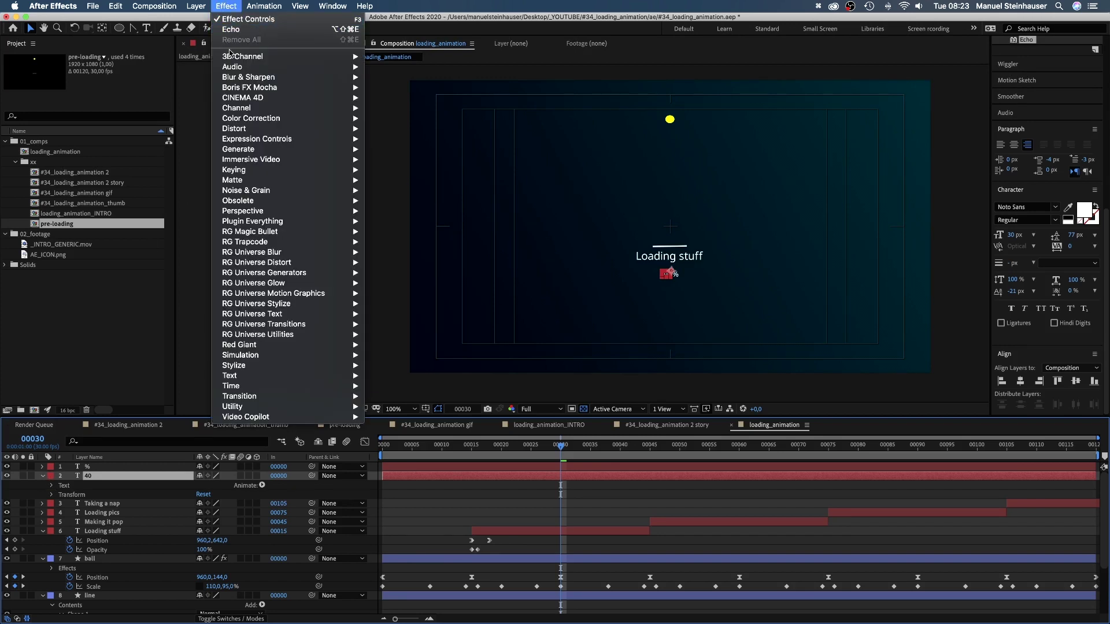
pyautogui.moveTo(277, 140)
pyautogui.click(400, 210)
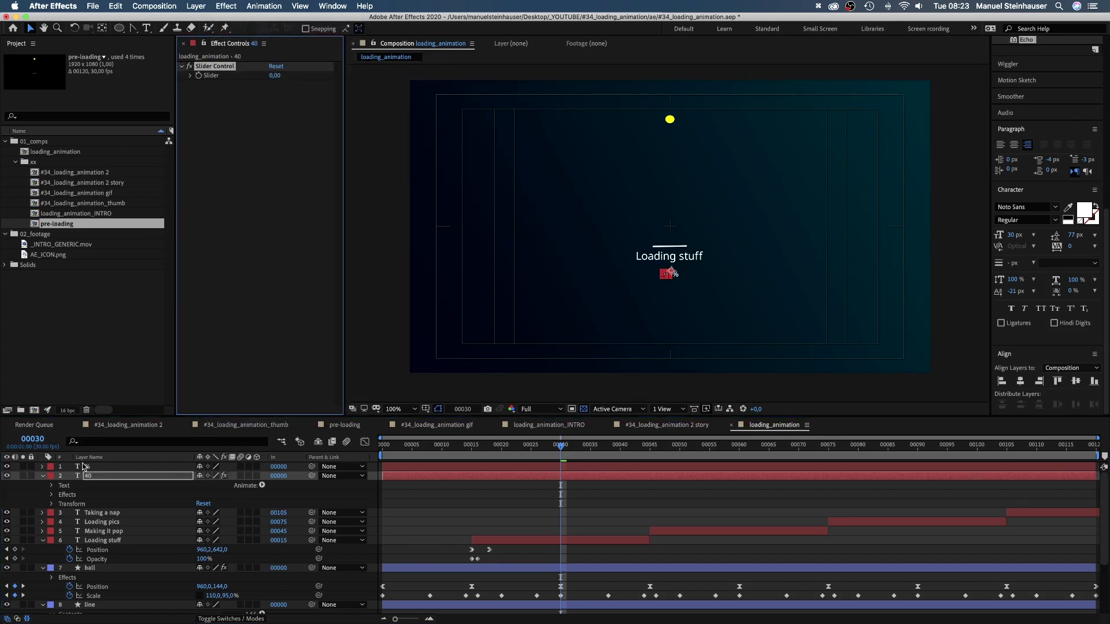
pyautogui.click(51, 495)
pyautogui.click(61, 504)
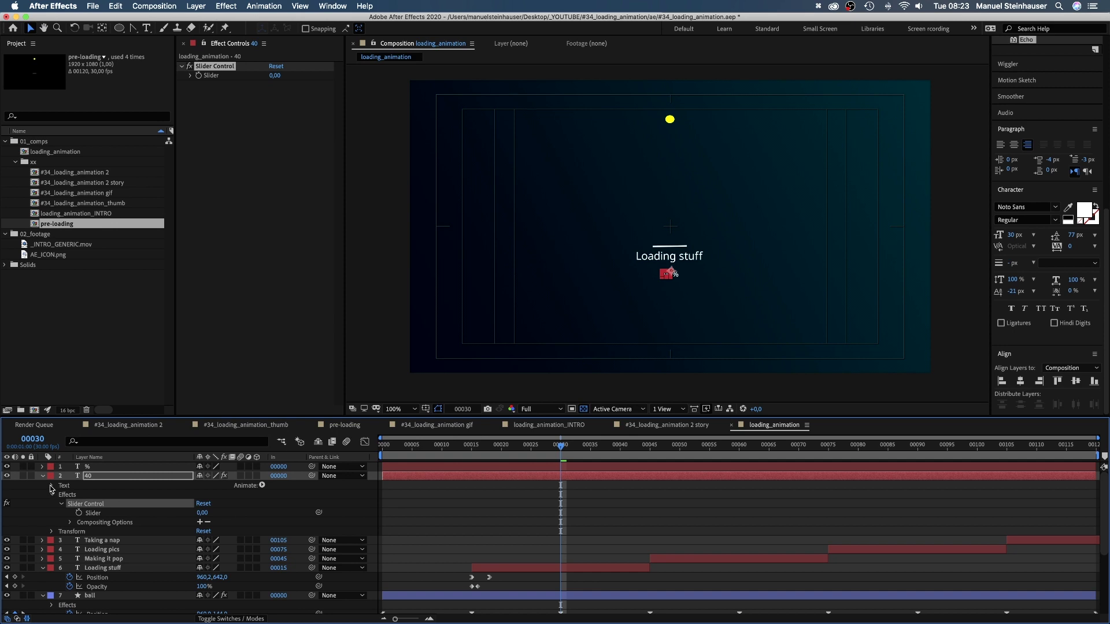
pyautogui.click(51, 486)
pyautogui.moveTo(319, 496); pyautogui.dragTo(90, 543)
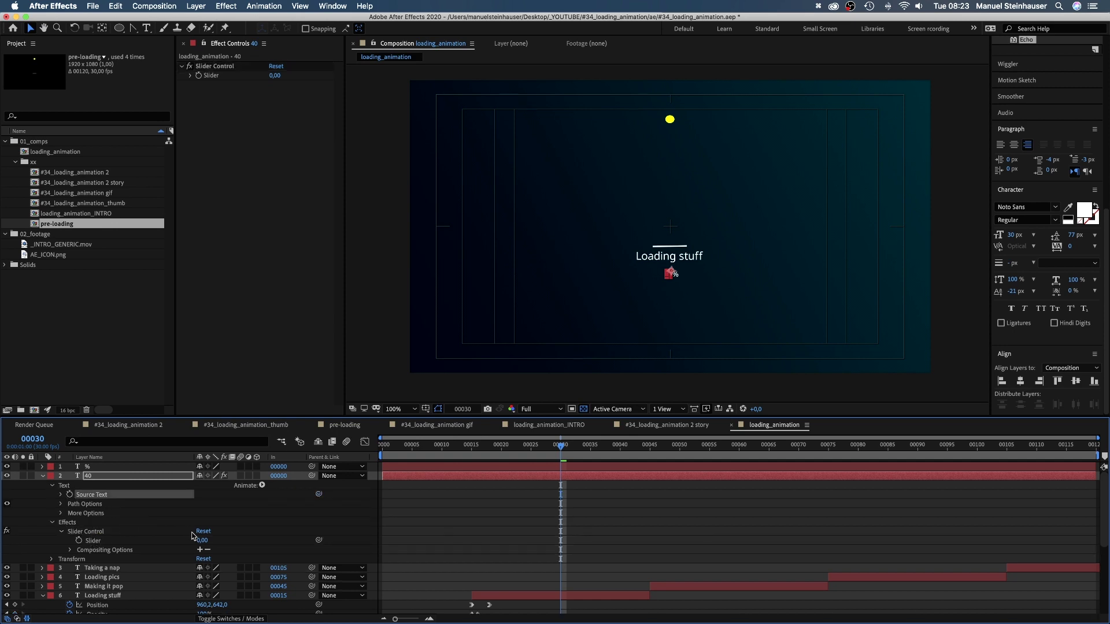
pyautogui.moveTo(201, 542); pyautogui.dragTo(231, 540)
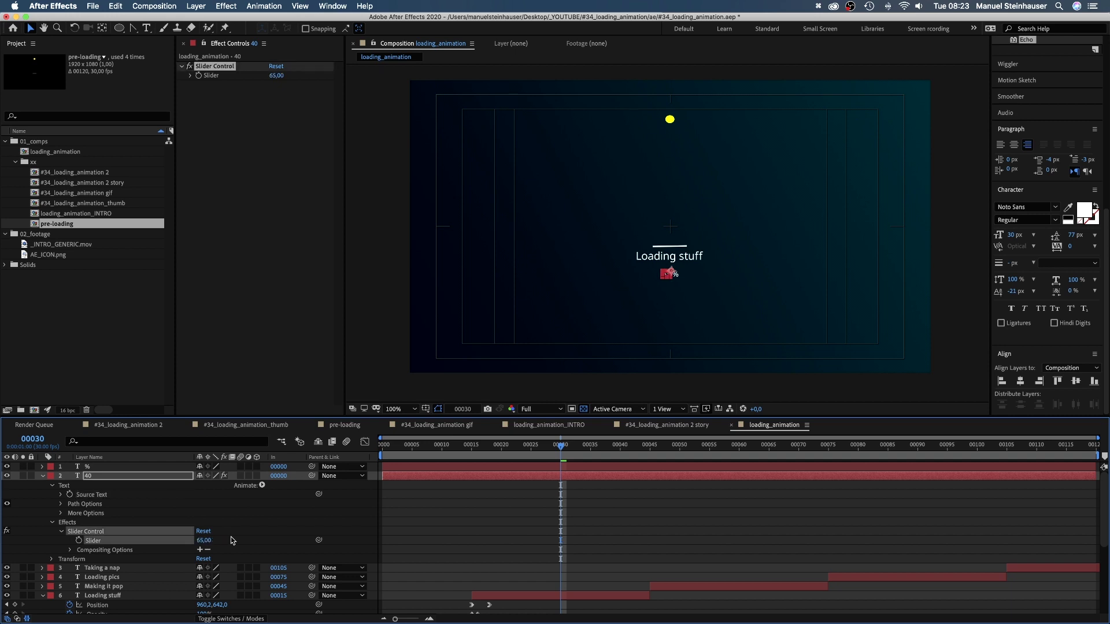
pyautogui.click(235, 523)
pyautogui.click(396, 409)
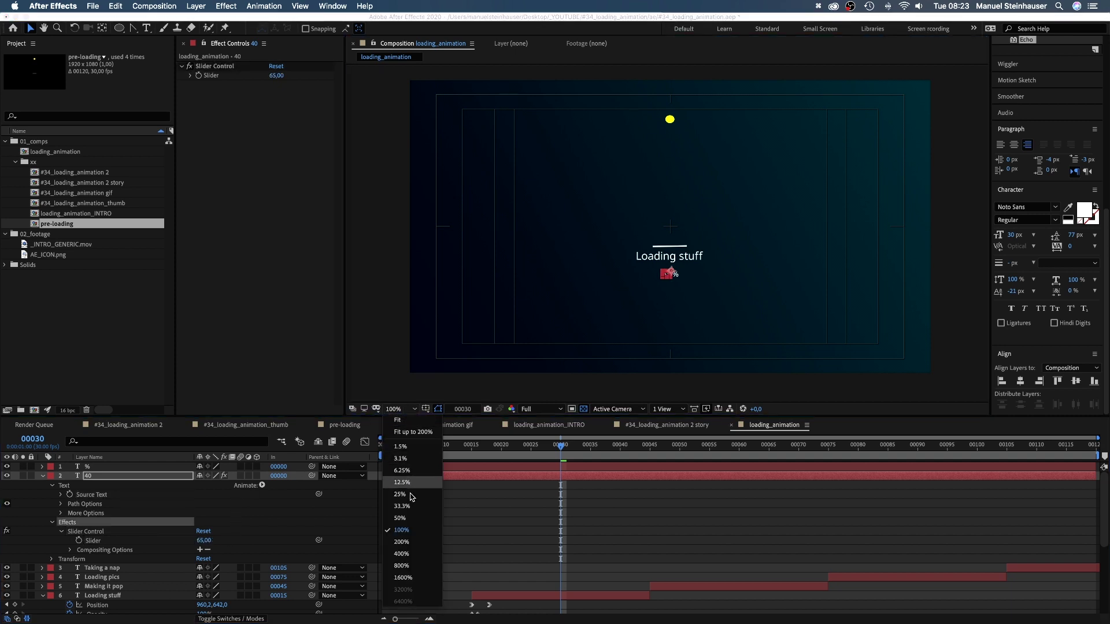
# Zoom the viewer to 200% and keyframe the Slider from 0 at frame 0 to 100 at frame 119.
pyautogui.click(408, 542)
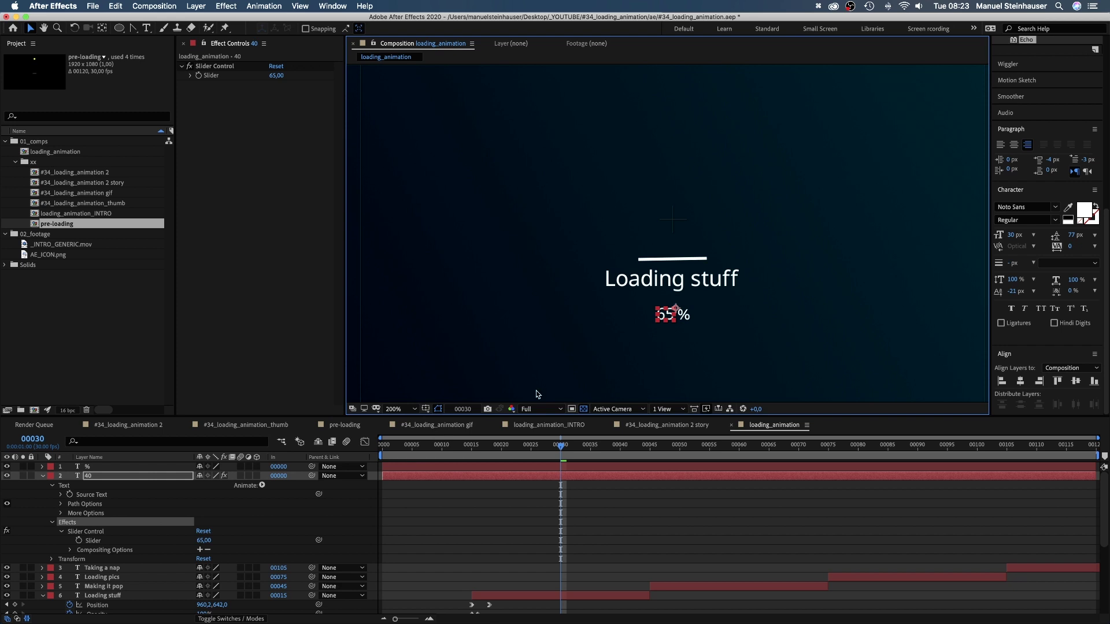
pyautogui.click(398, 446)
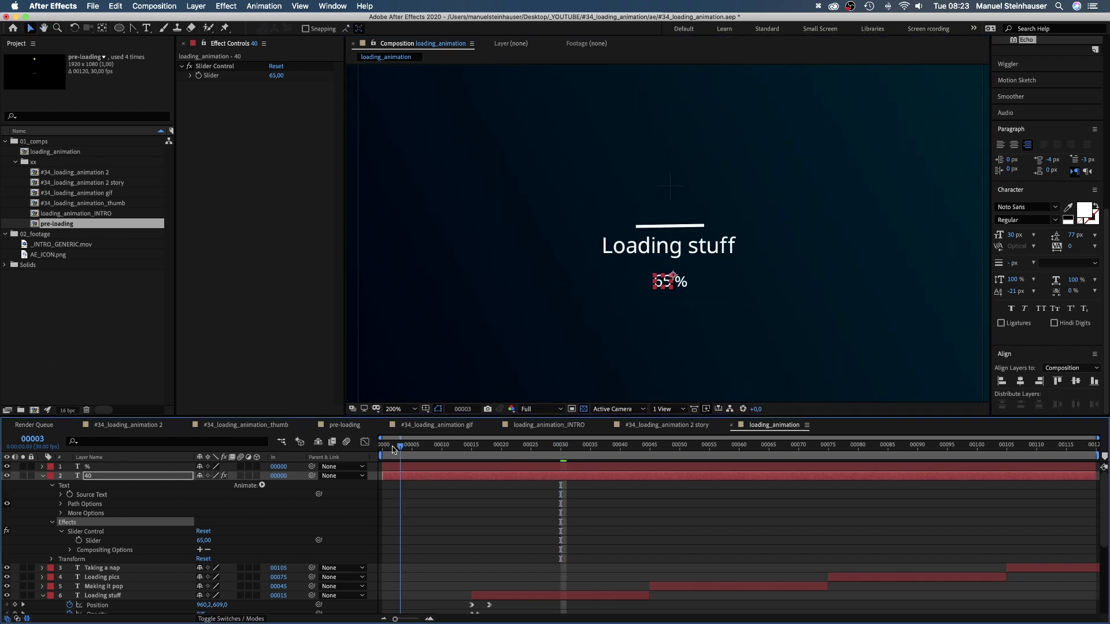
pyautogui.moveTo(393, 450); pyautogui.dragTo(382, 450)
pyautogui.write('0')
pyautogui.press('Return')
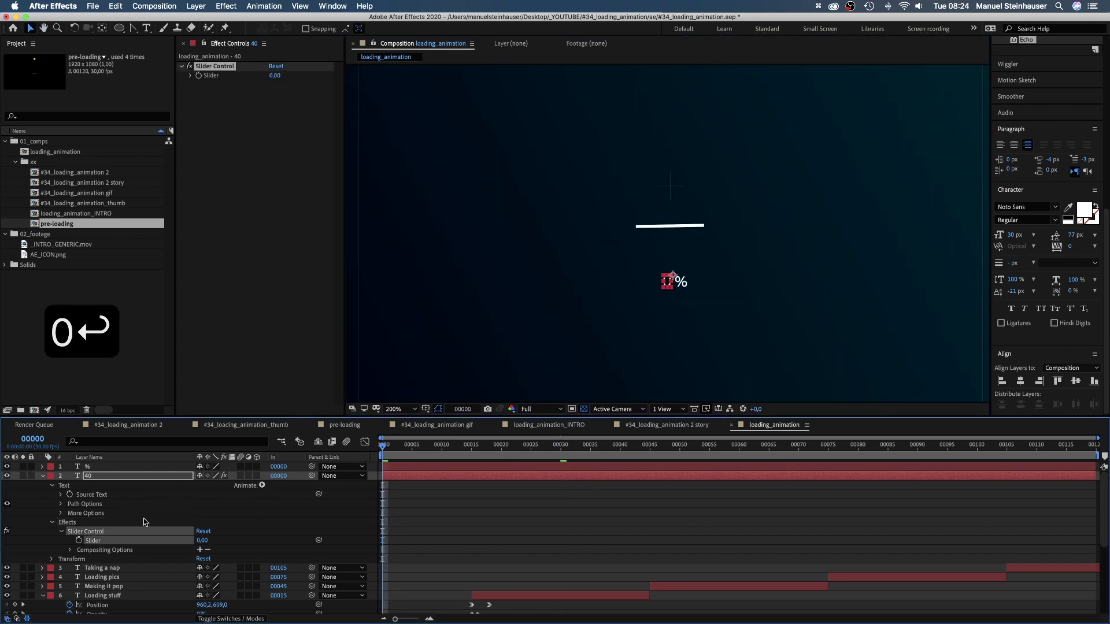
pyautogui.click(79, 540)
pyautogui.click(1090, 449)
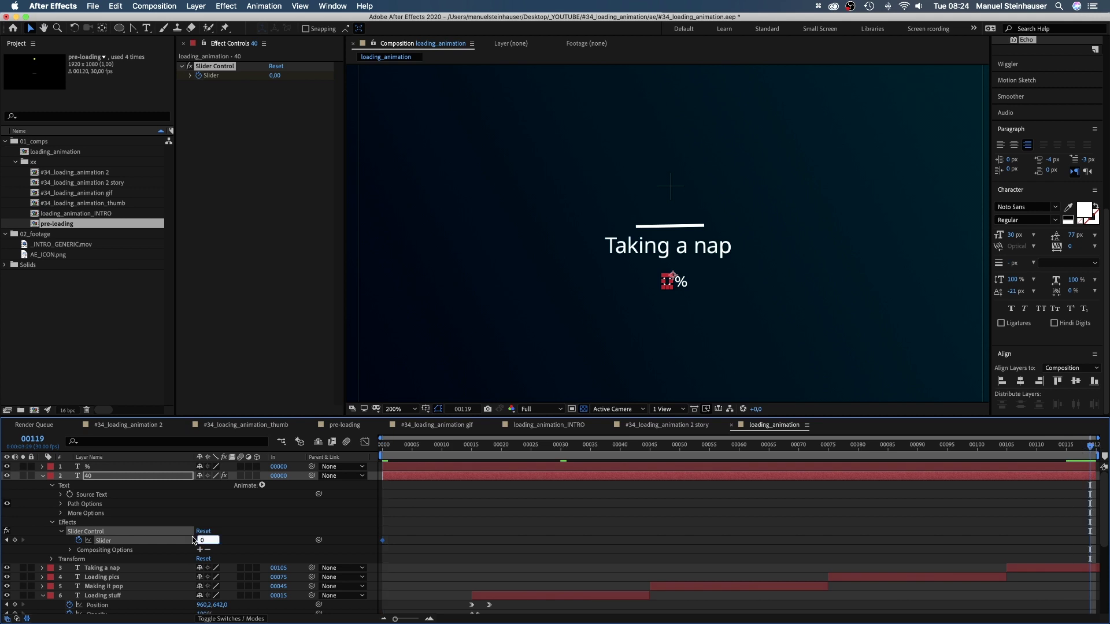
pyautogui.write('100')
pyautogui.press('Return')
pyautogui.moveTo(1090, 448); pyautogui.dragTo(460, 447)
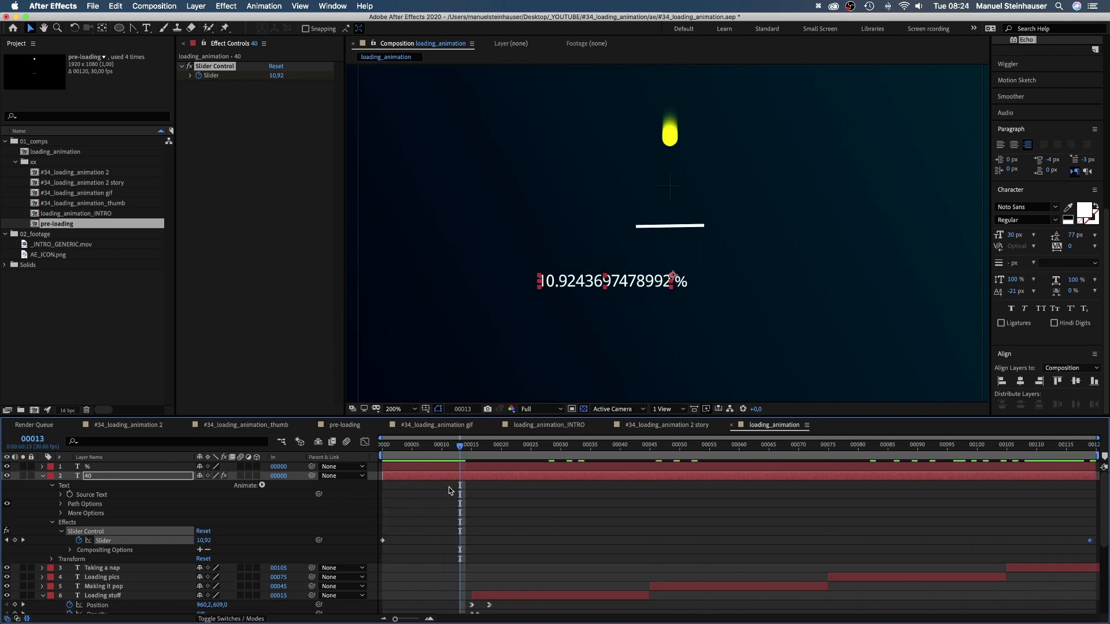
# Edit the Source Text expression to Math.round(effect("Slider Control")("Slider")).
pyautogui.click(60, 496)
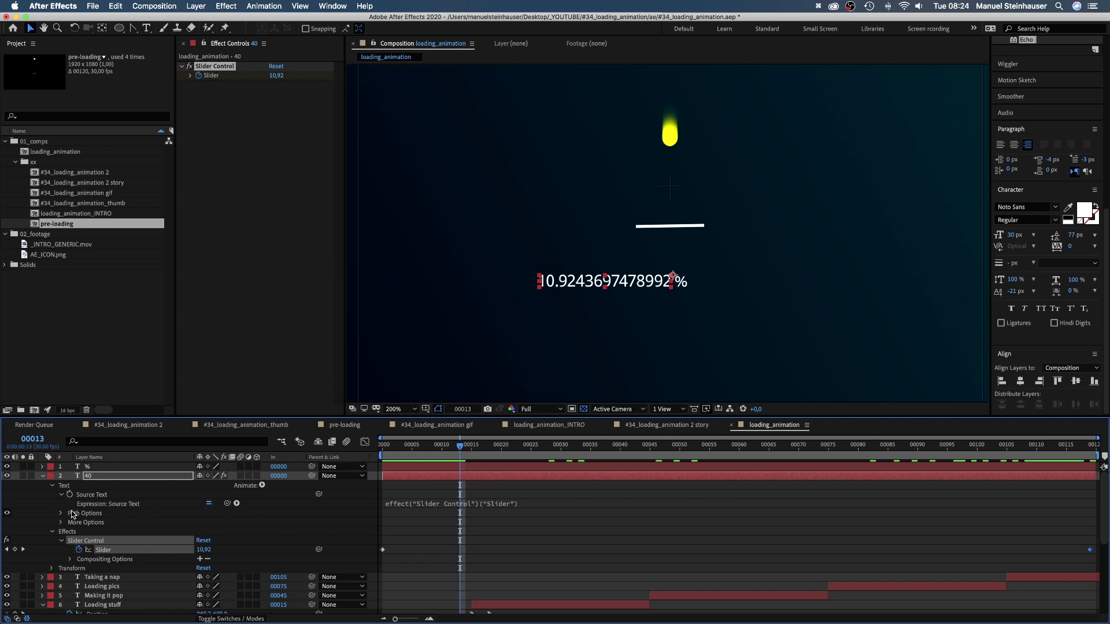
pyautogui.click(422, 504)
pyautogui.write('Math')
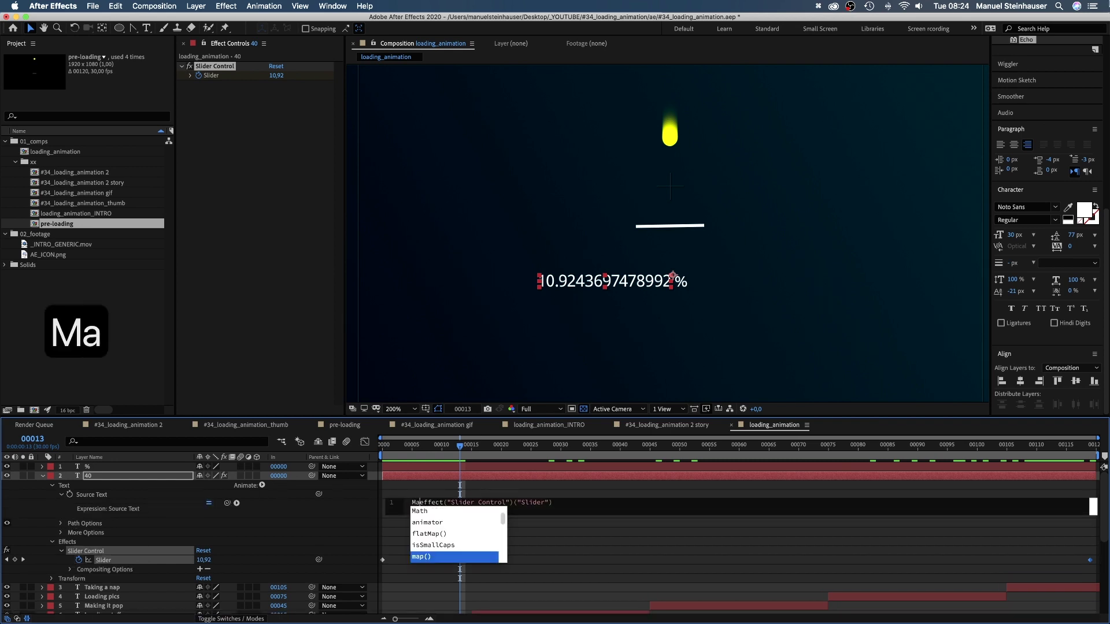
pyautogui.write('.rou')
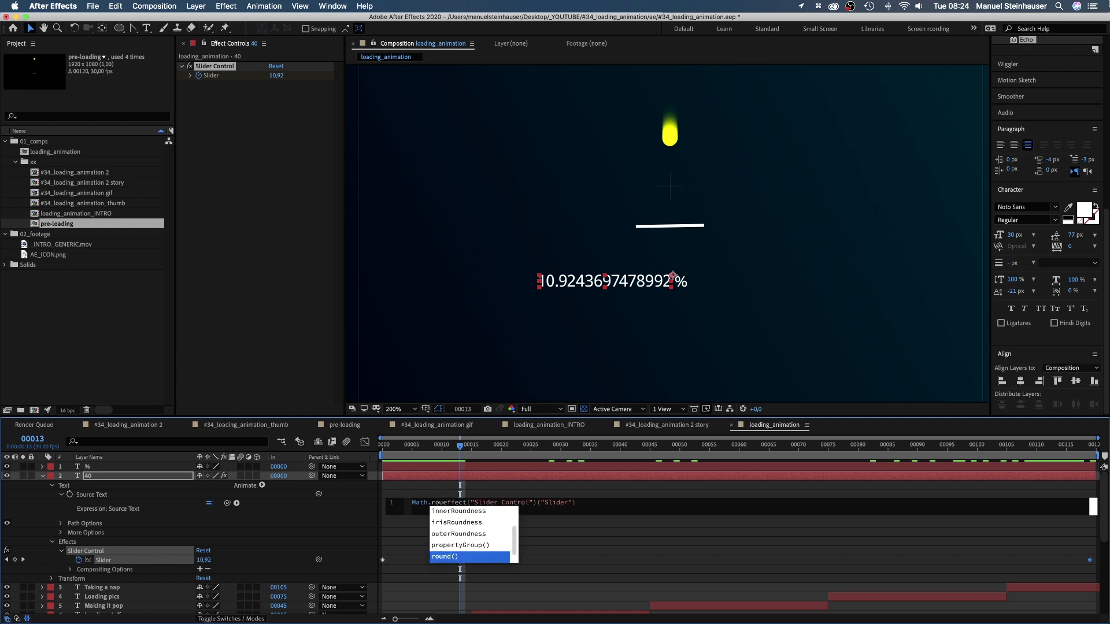
pyautogui.write('nd(')
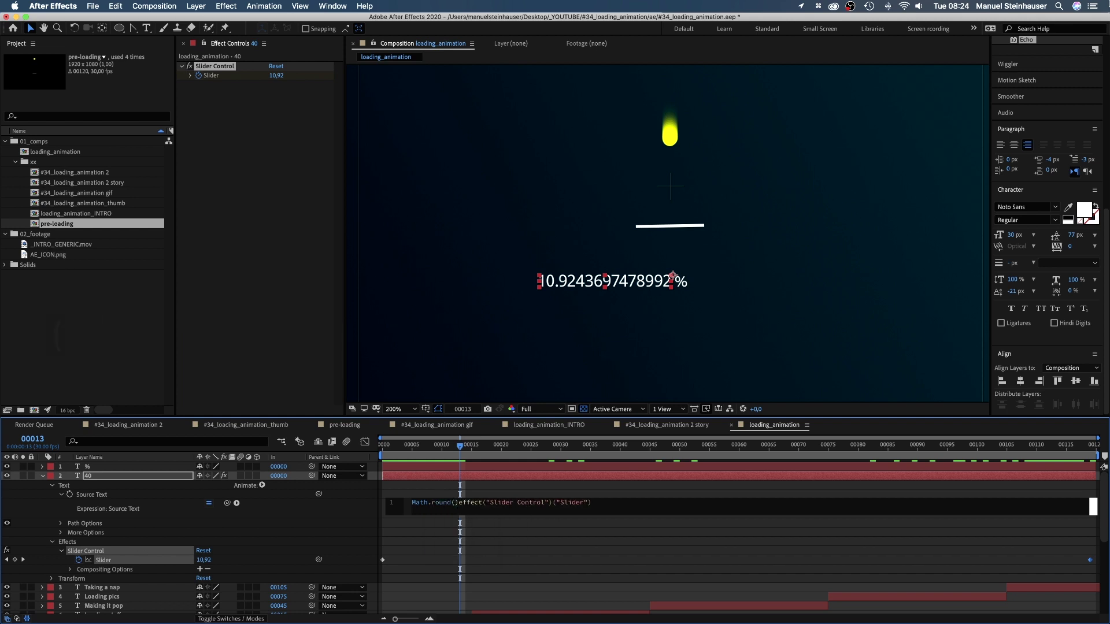
pyautogui.press('BackSpace')
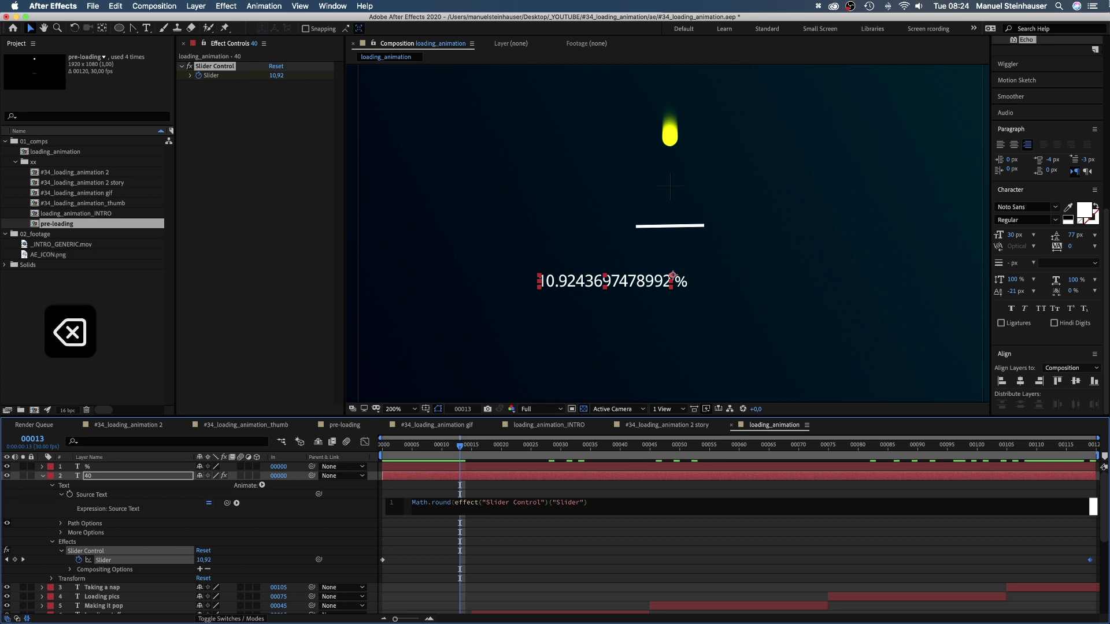
pyautogui.press('Right')
pyautogui.press('Right')
pyautogui.press('Right')
pyautogui.press('Right')
pyautogui.press('Right')
pyautogui.press('Right')
pyautogui.press('Right')
pyautogui.press('Right')
pyautogui.press('Right')
pyautogui.press('Right')
pyautogui.press('Right')
pyautogui.press('Right')
pyautogui.press('Right')
pyautogui.press('Right')
pyautogui.press('Right')
pyautogui.press('Right')
pyautogui.press('Right')
pyautogui.press('Right')
pyautogui.press('Right')
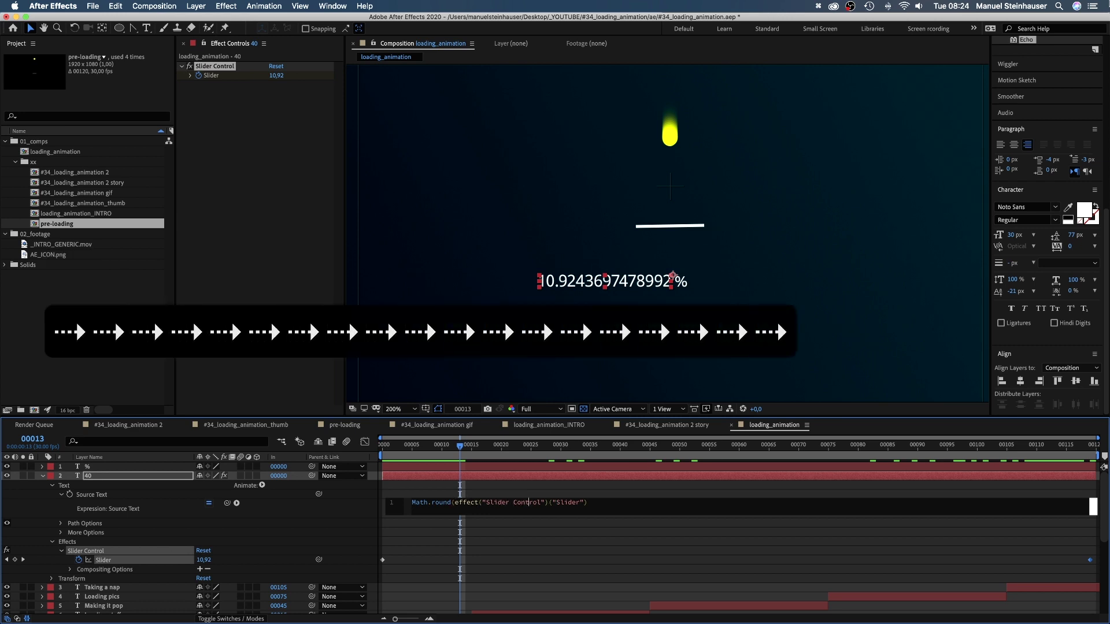
pyautogui.press('Right')
pyautogui.press('Right')
pyautogui.press('Right')
pyautogui.press('Right')
pyautogui.press('Right')
pyautogui.press('Right')
pyautogui.press('Right')
pyautogui.press('Right')
pyautogui.press('Right')
pyautogui.press('Right')
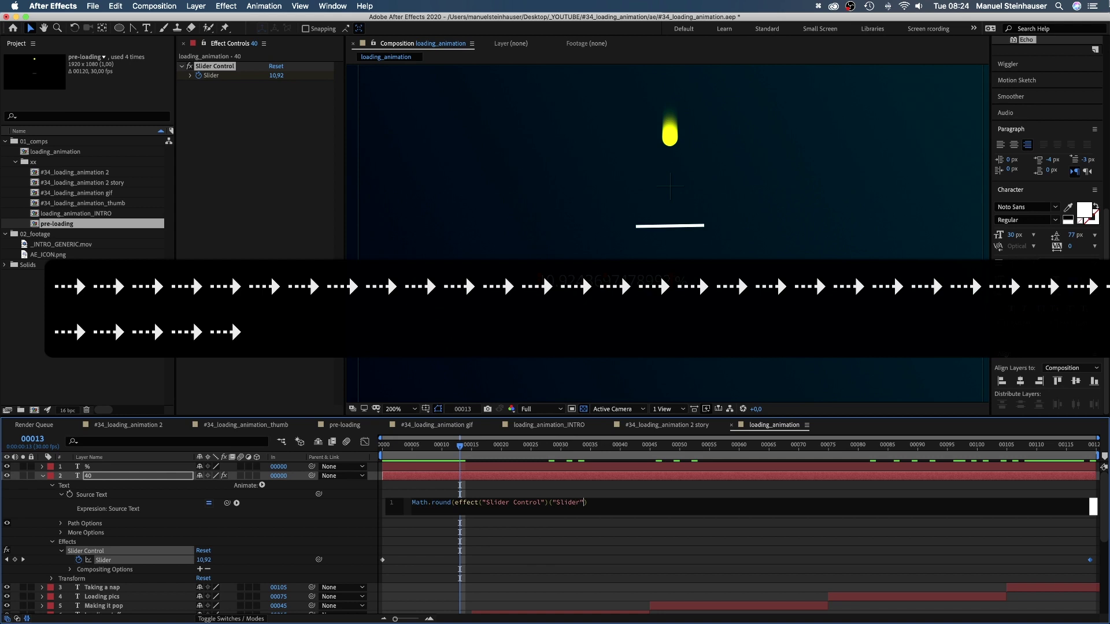
pyautogui.write(')')
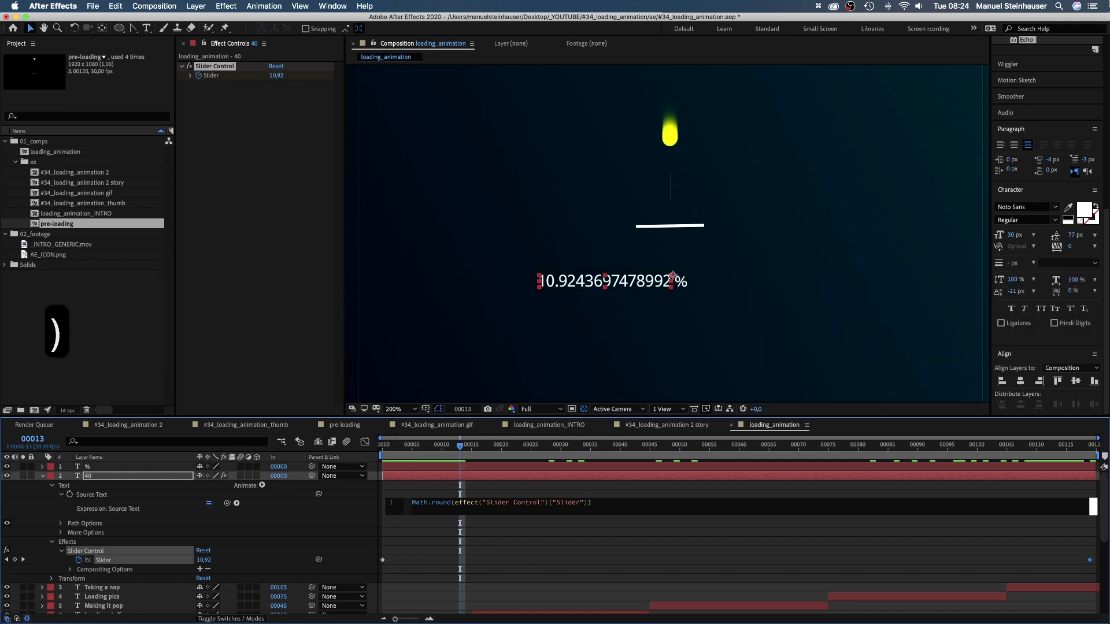
pyautogui.click(490, 518)
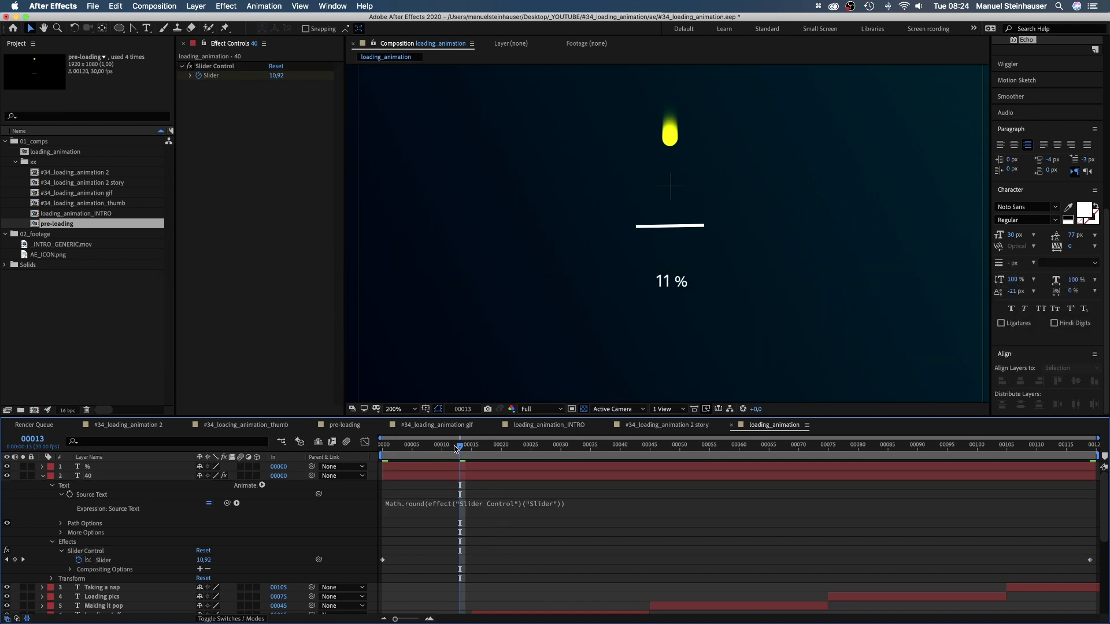
# Parent the % layer to the 40 counter layer.
pyautogui.moveTo(455, 449); pyautogui.dragTo(662, 446)
pyautogui.press(',')
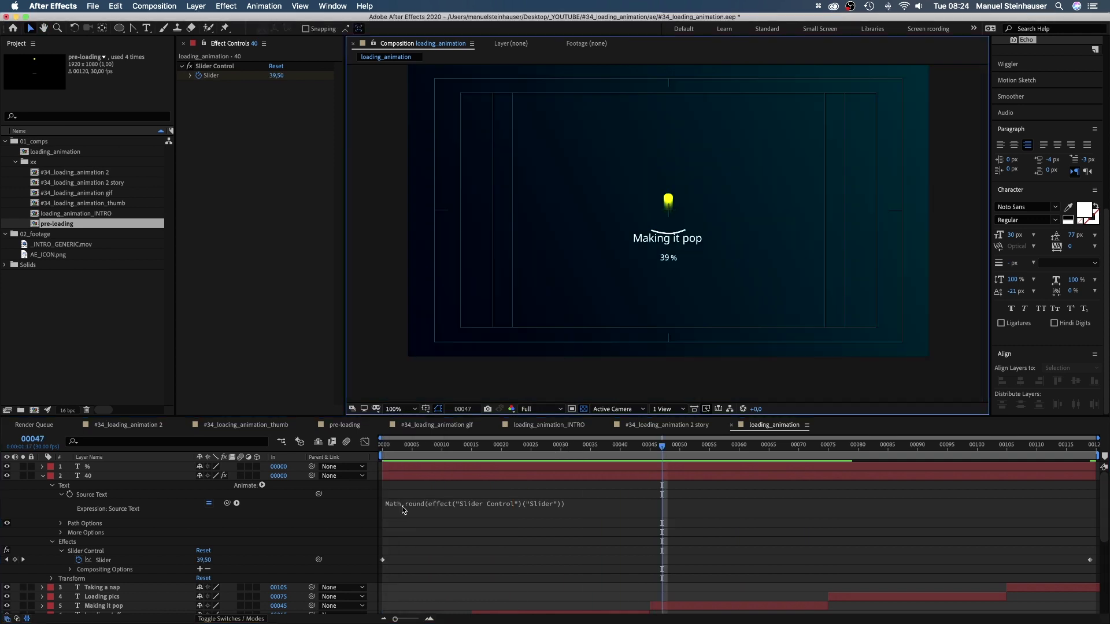
pyautogui.click(89, 478)
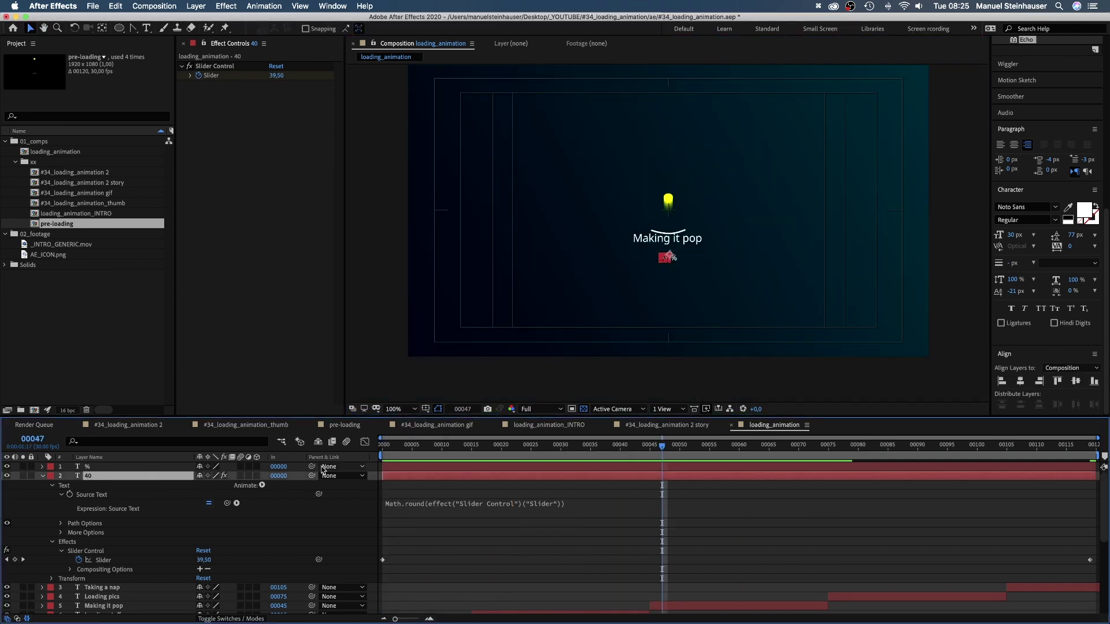
pyautogui.moveTo(202, 459); pyautogui.dragTo(91, 481)
# Keyframe the counter's Position at frames 18 and 15 (Y 704 and 654) so it slides in.
pyautogui.press('p')
pyautogui.moveTo(468, 448); pyautogui.dragTo(490, 448)
pyautogui.click(69, 486)
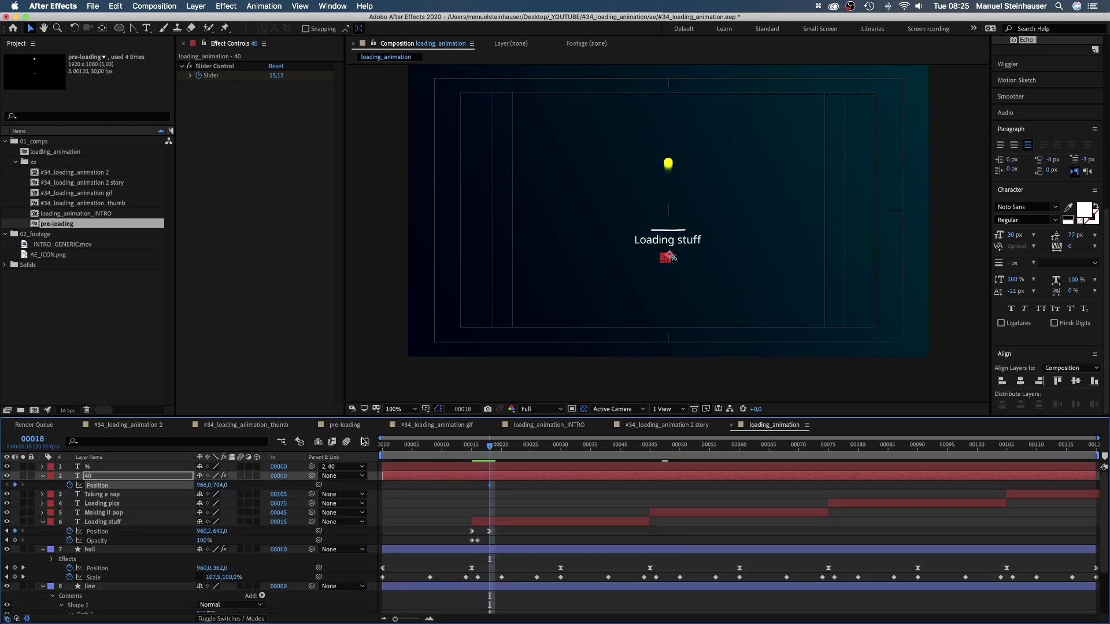
pyautogui.press('pageup')
pyautogui.press('pageup')
pyautogui.press('pageup')
pyautogui.moveTo(220, 485); pyautogui.dragTo(194, 485)
pyautogui.moveTo(471, 449); pyautogui.dragTo(325, 496)
pyautogui.press('space')
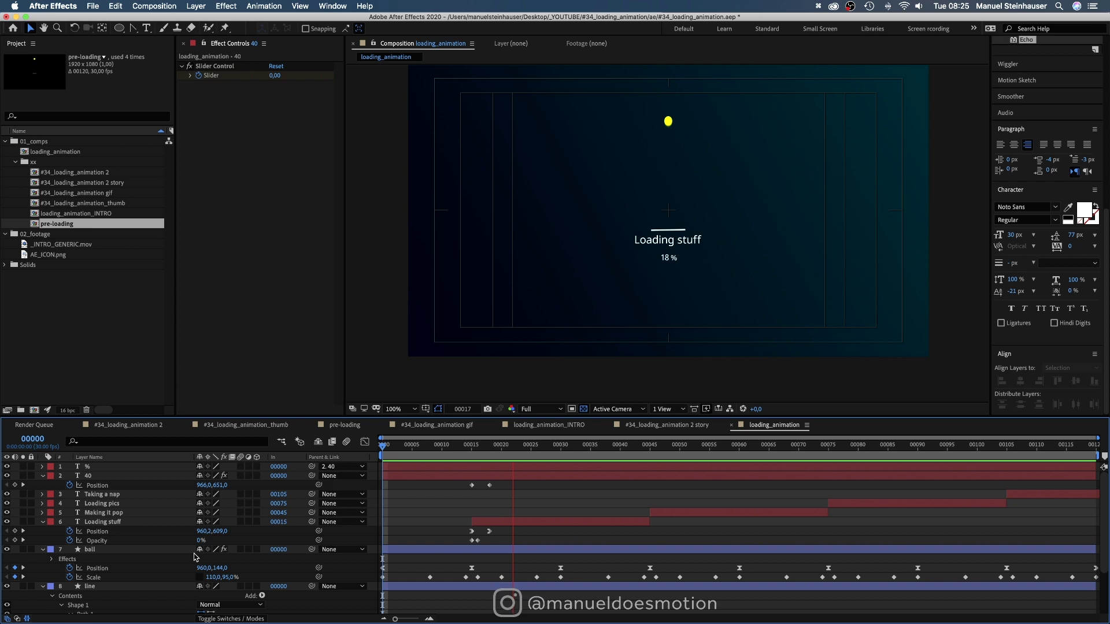